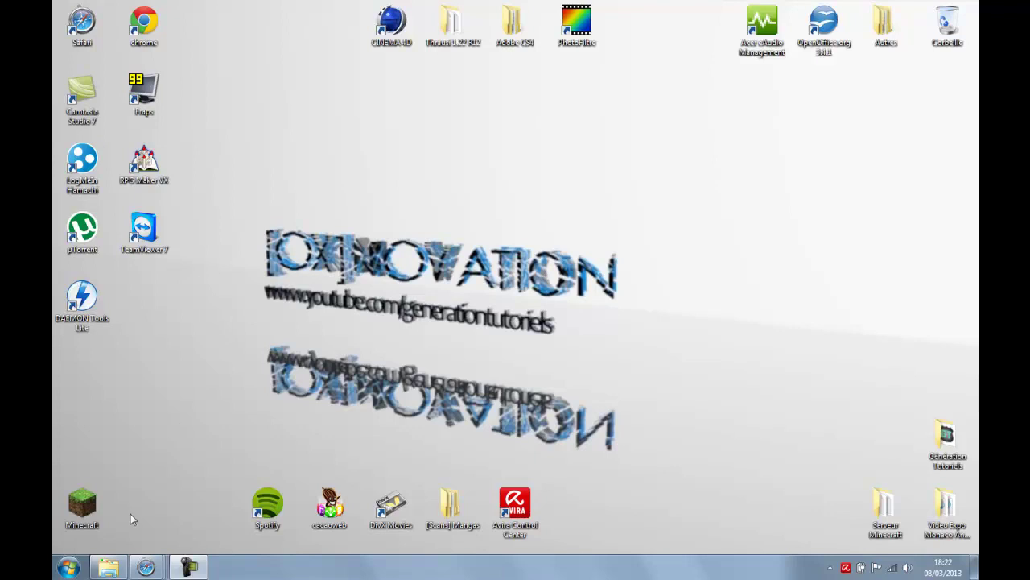
- Switch to Safari, examine the VistaGlazz download page on 01net, and minimize the browser
click(146, 567)
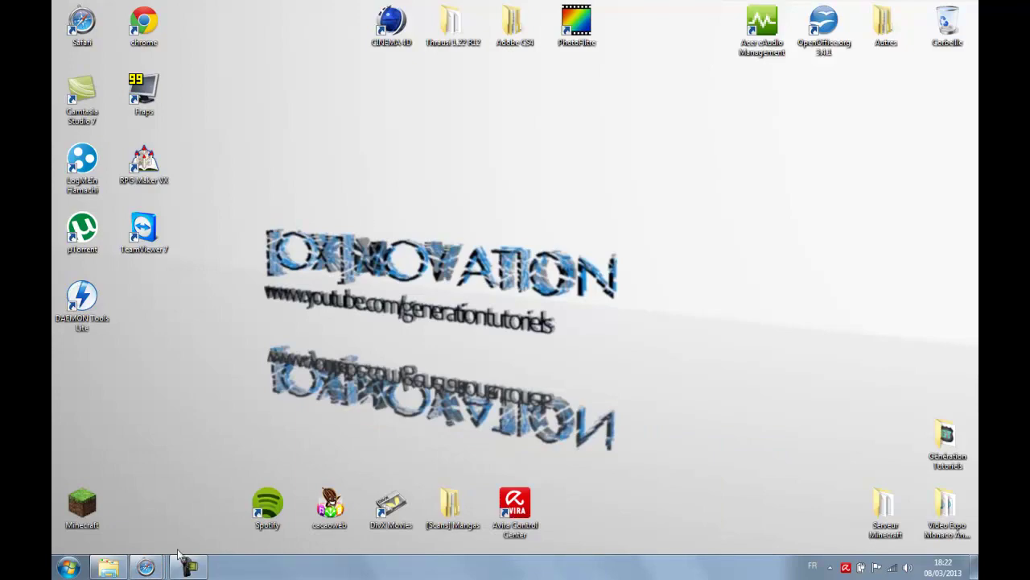
click(150, 569)
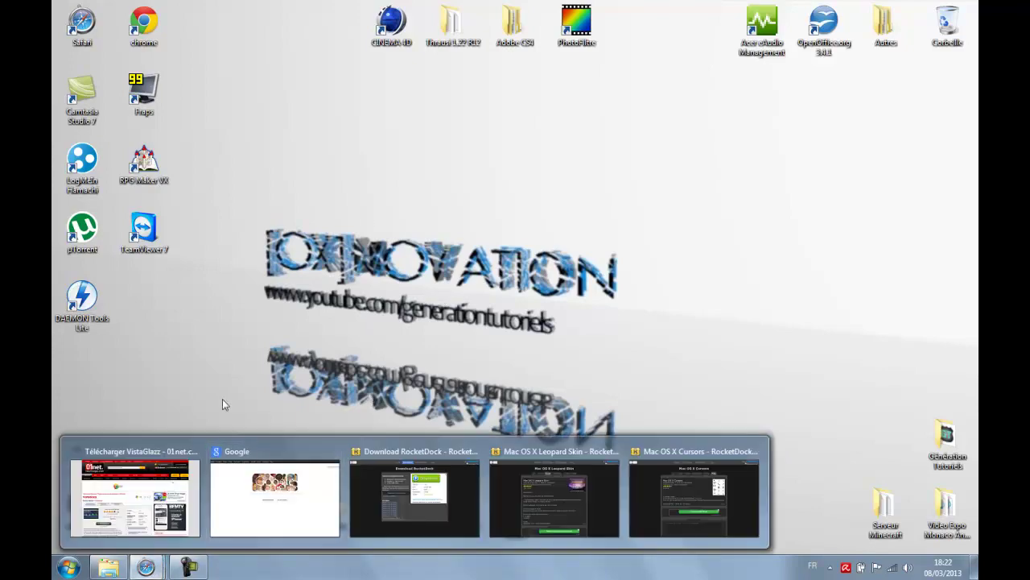
click(167, 475)
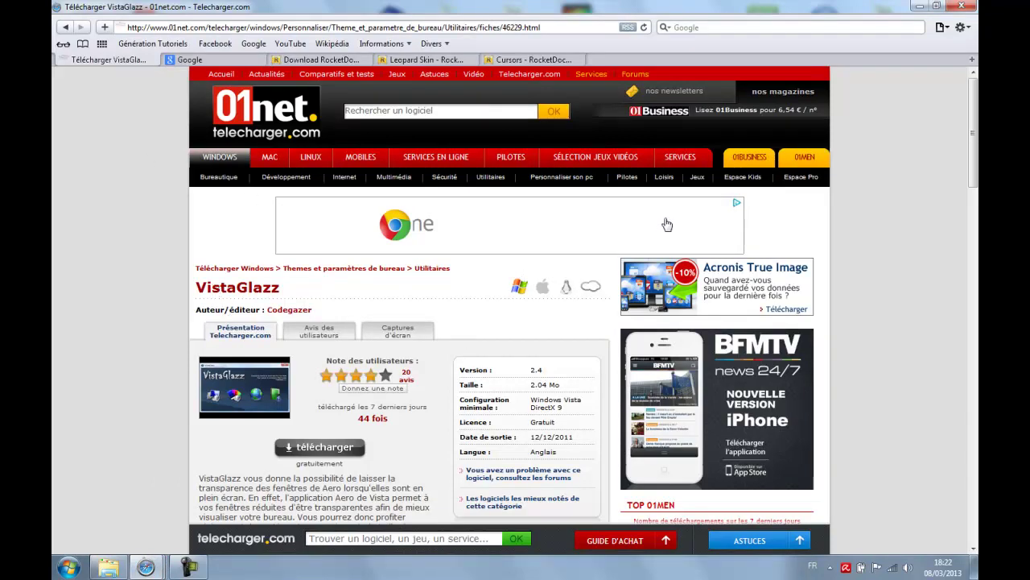
drag(974, 148, 974, 179)
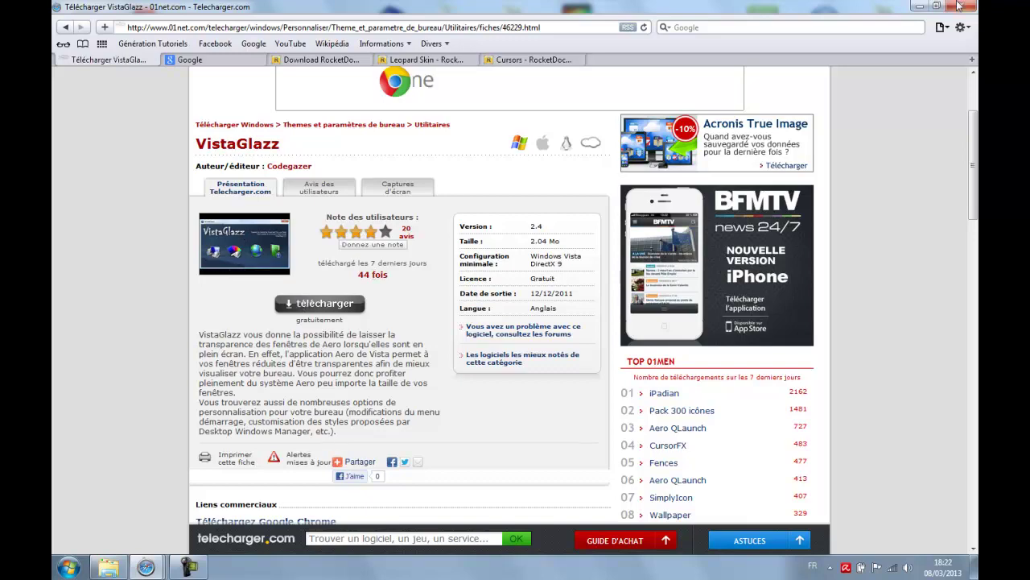
click(920, 7)
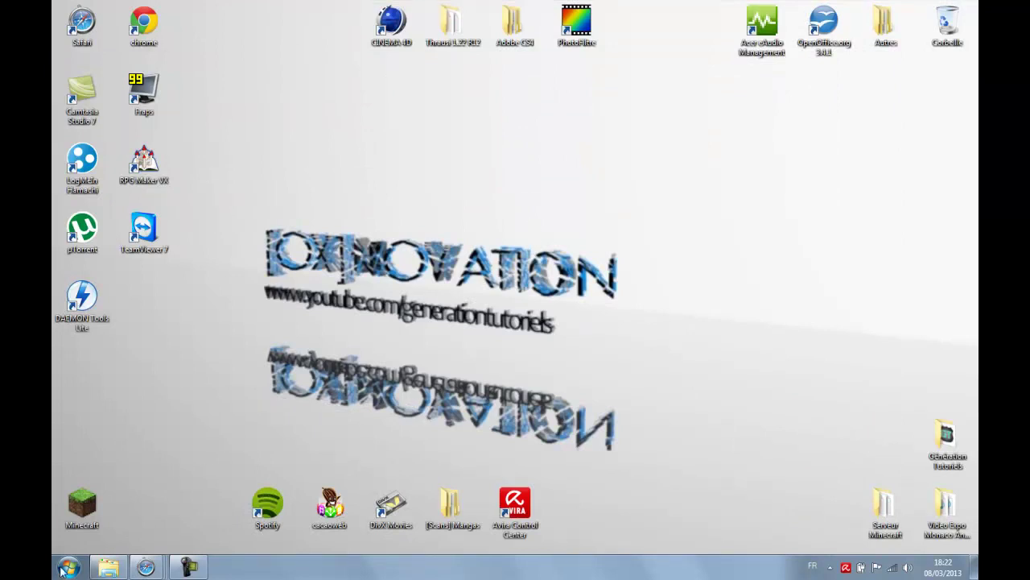
- In Windows Explorer, open the Logiciel requis folder, launch VistaGlazz and move its window toward the middle of the screen
click(109, 567)
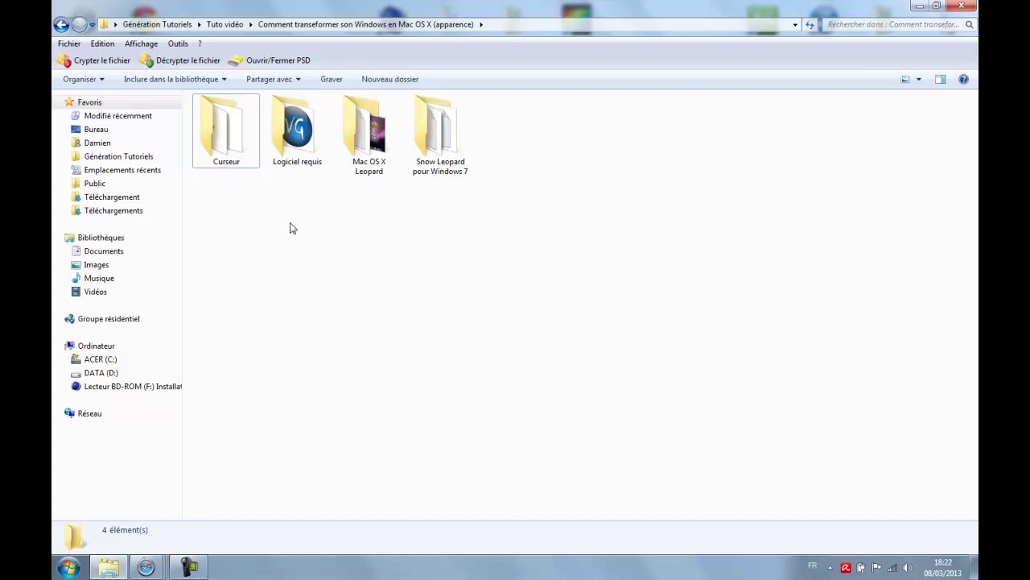
double_click(311, 141)
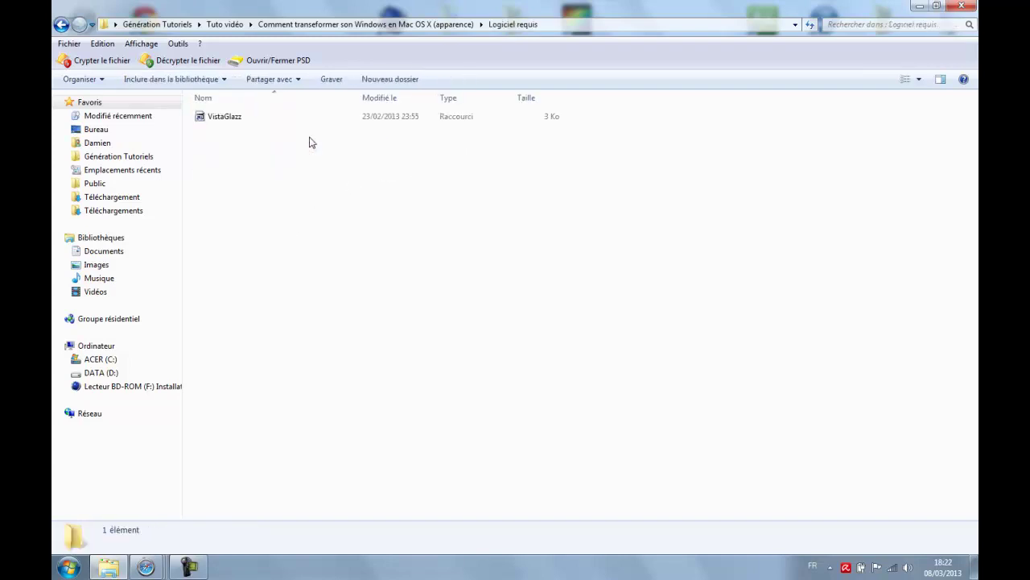
click(230, 121)
double_click(225, 116)
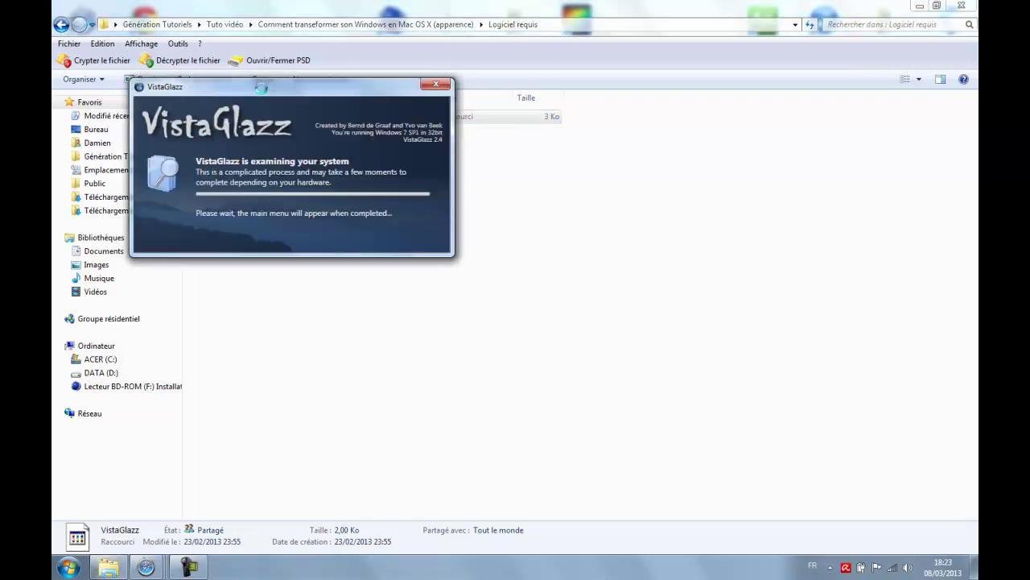
drag(262, 89, 439, 217)
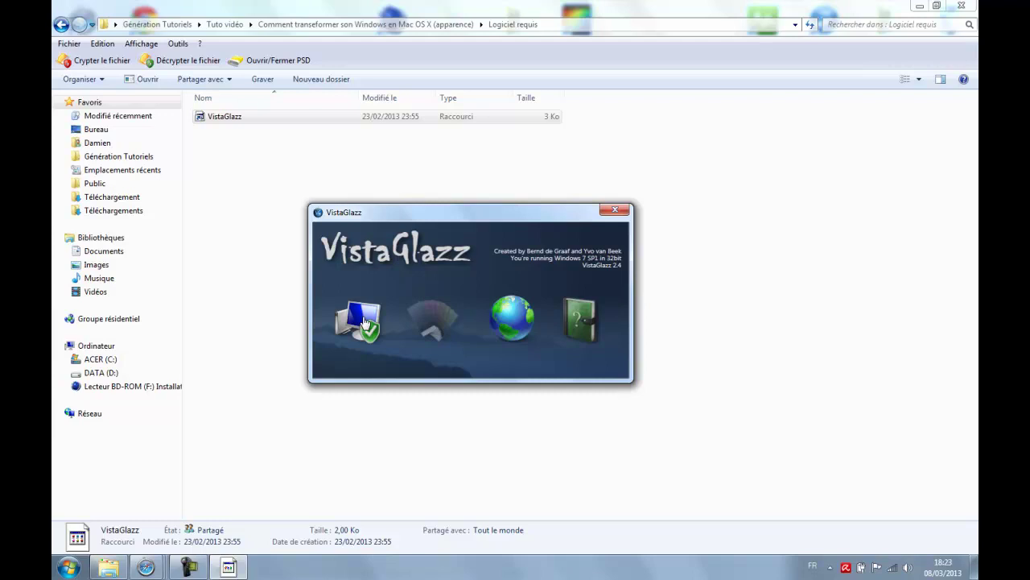
- Close VistaGlazz, go back to the parent folder and minimize the Explorer window
click(615, 210)
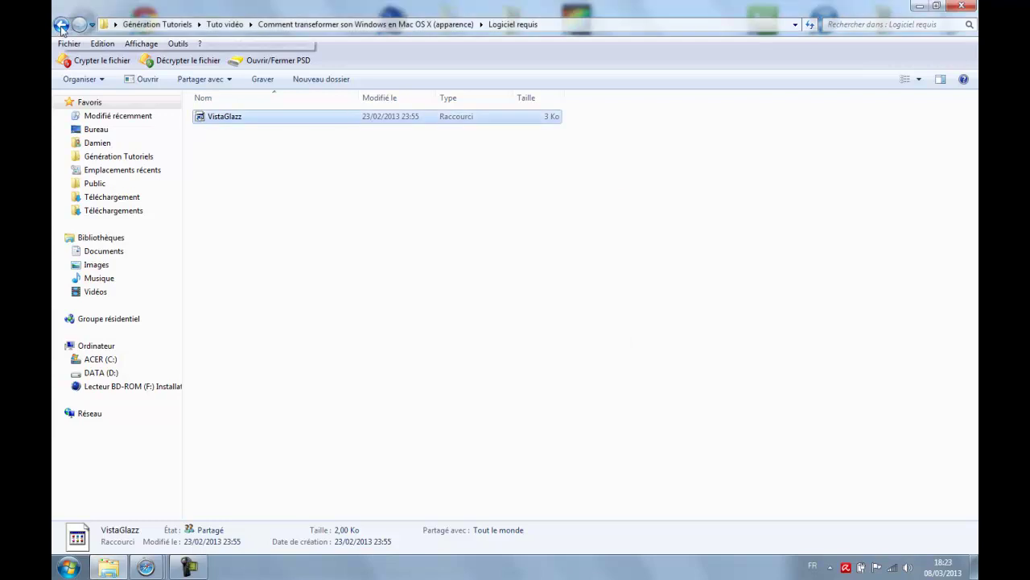
click(61, 25)
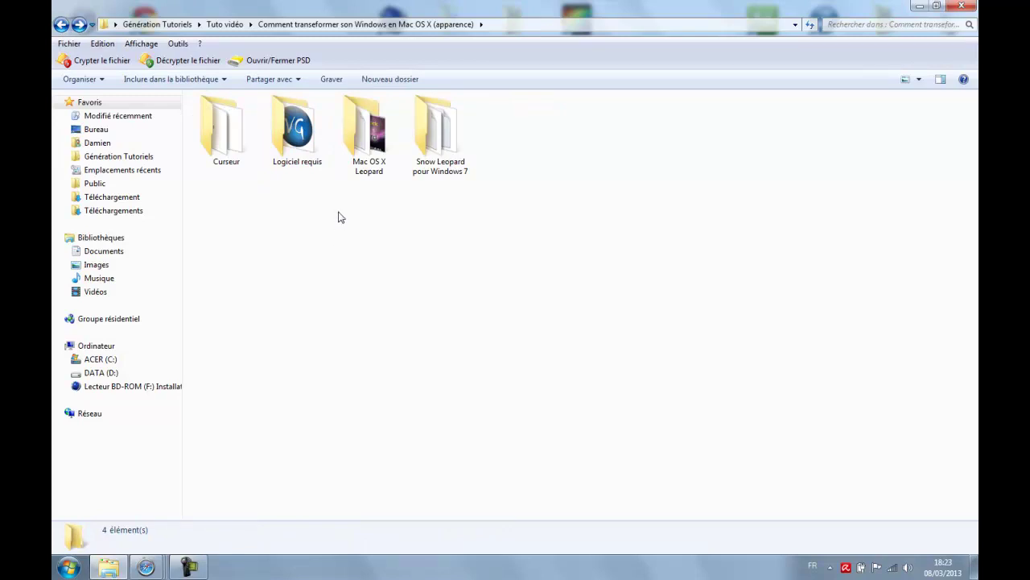
click(922, 6)
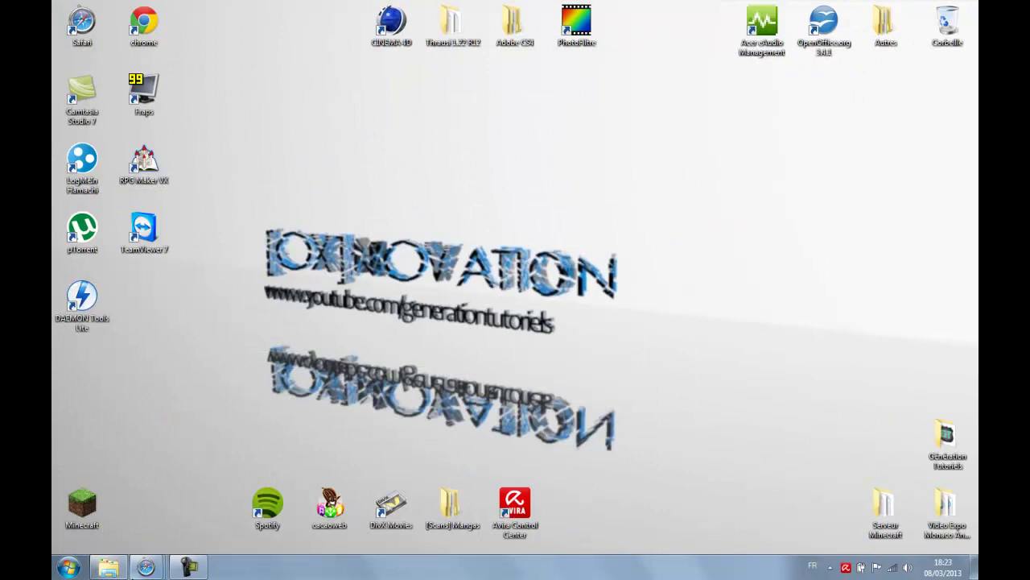
- Switch to Safari and close the Google page so the RocketDock download page is displayed
mouse_move(143, 568)
click(134, 508)
click(216, 60)
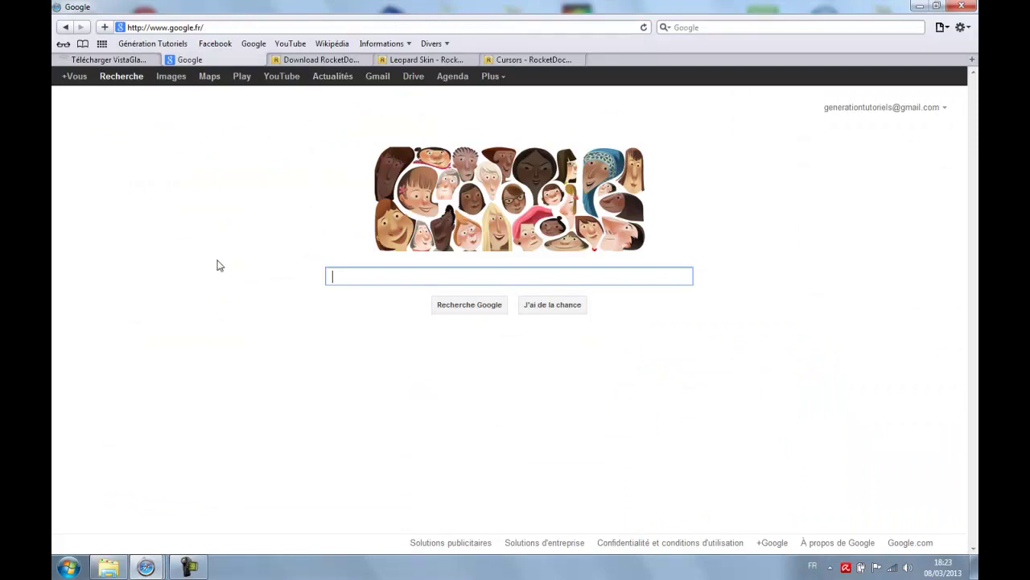
click(260, 59)
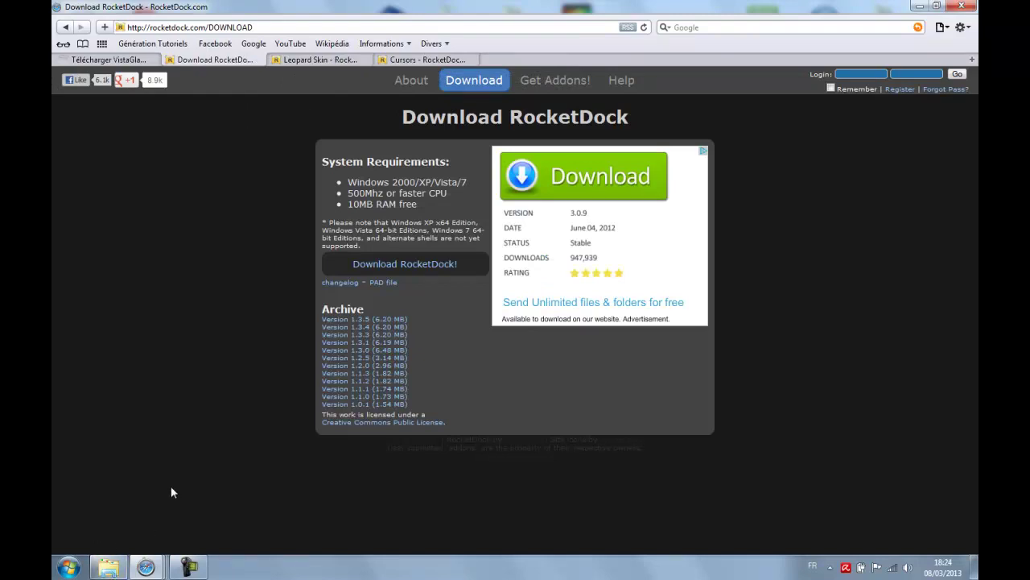
- Switch to Windows Explorer and look at the WinRAR options for the Snow Leopard pour Windows 7 folder
click(117, 566)
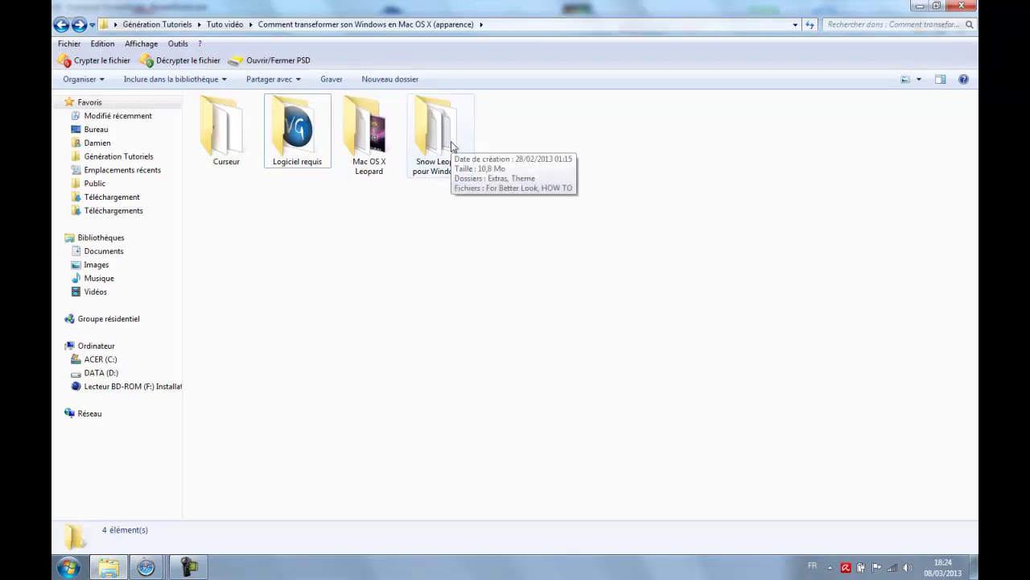
right_click(447, 133)
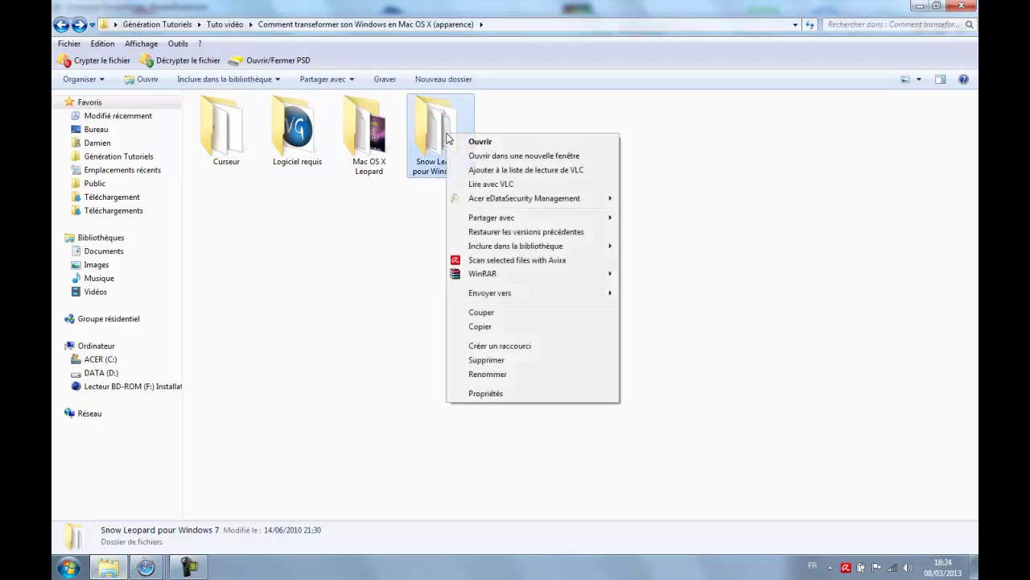
mouse_move(487, 277)
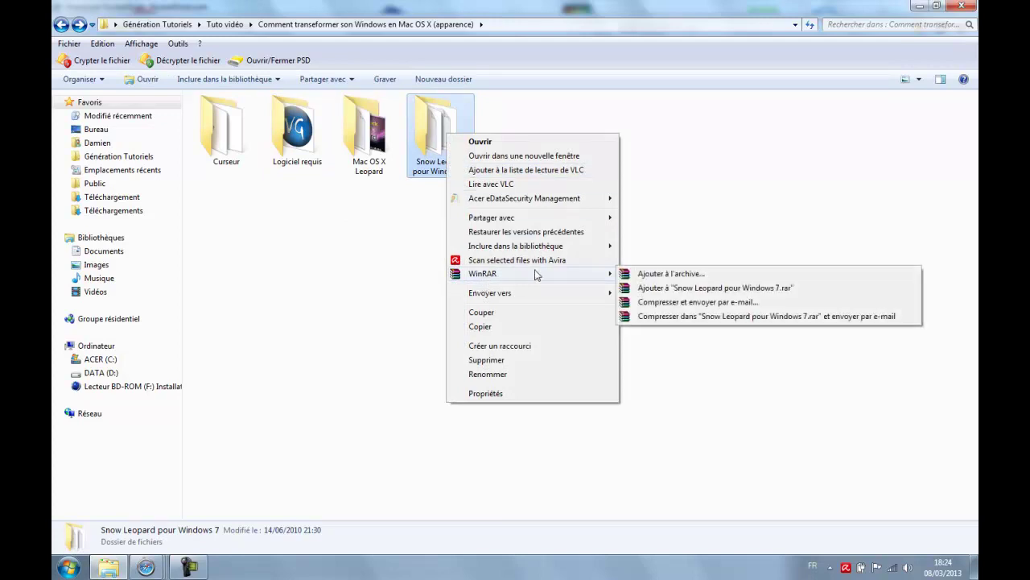
click(357, 177)
click(451, 171)
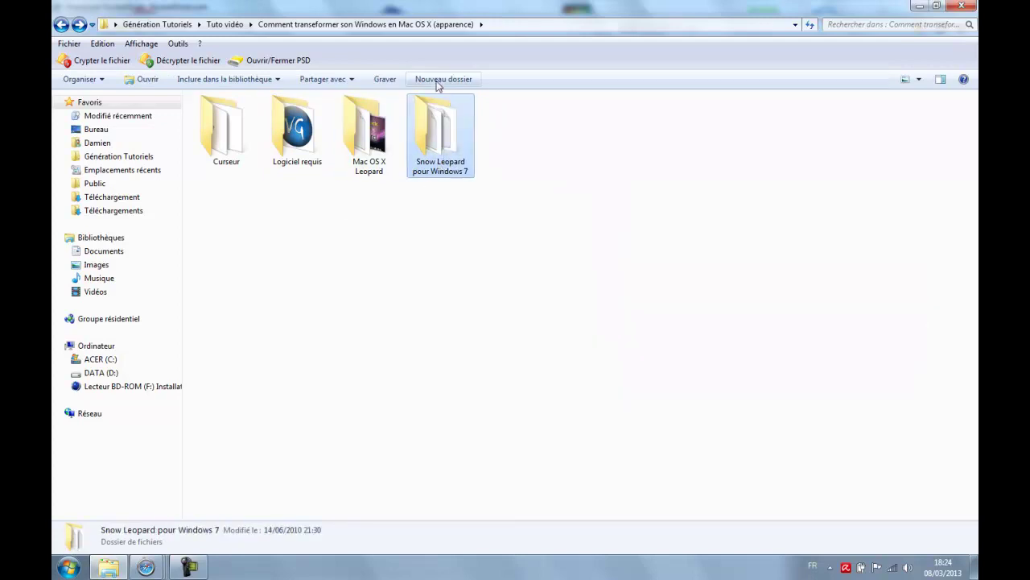
- Copy the Snow Leopard folder and theme file from the Theme subfolder of Snow Leopard pour Windows 7
double_click(430, 133)
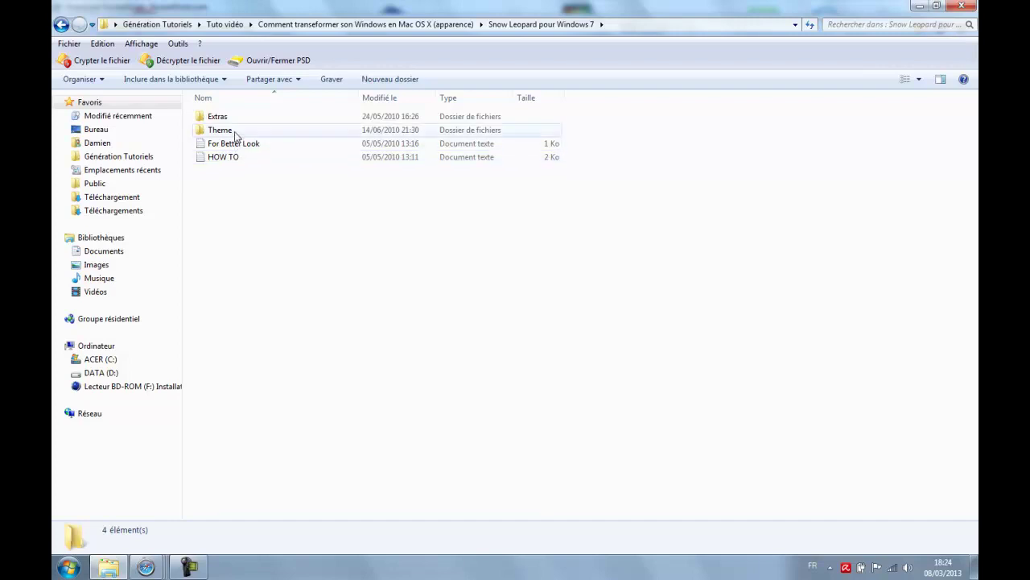
click(212, 131)
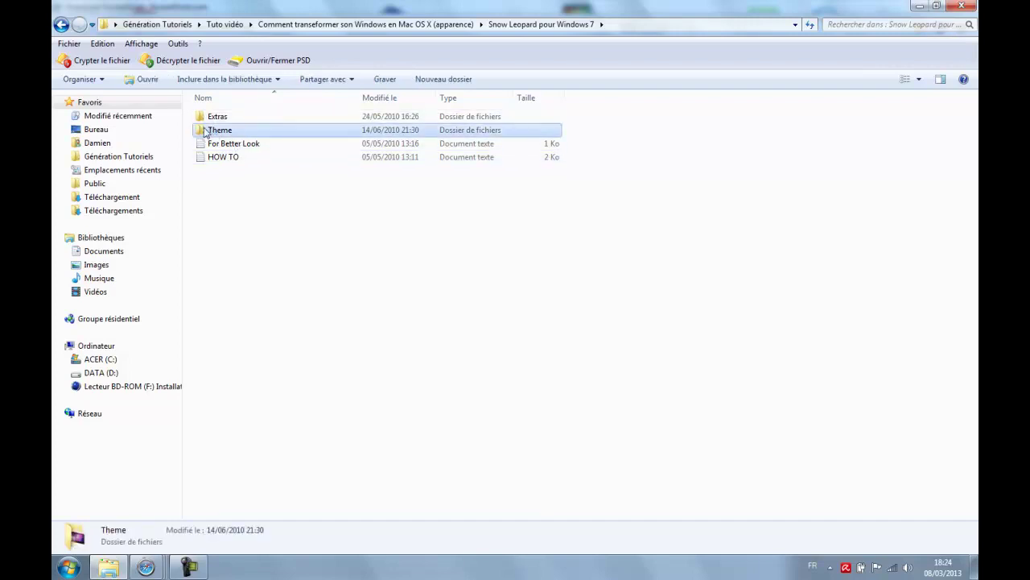
click(214, 186)
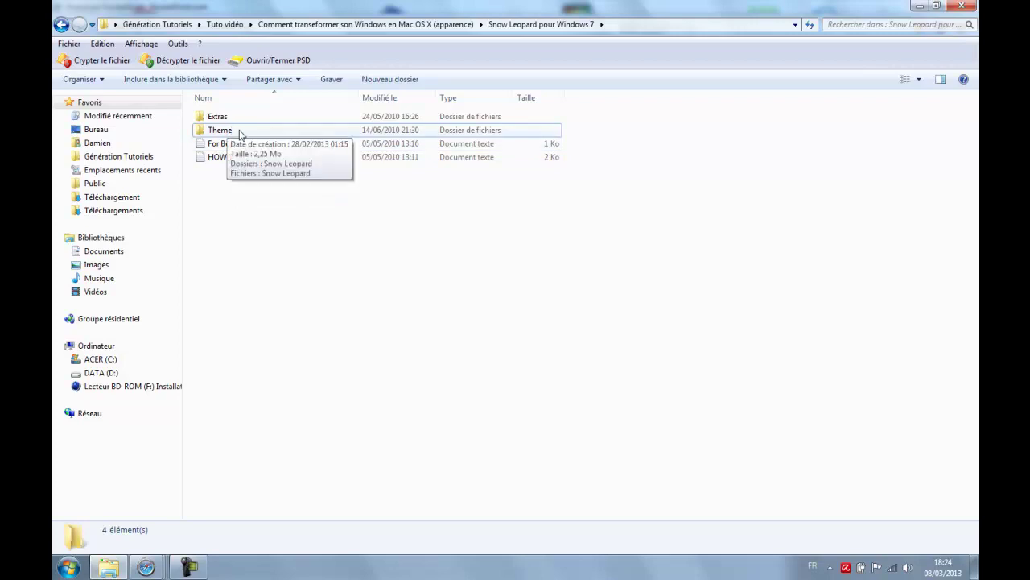
double_click(240, 134)
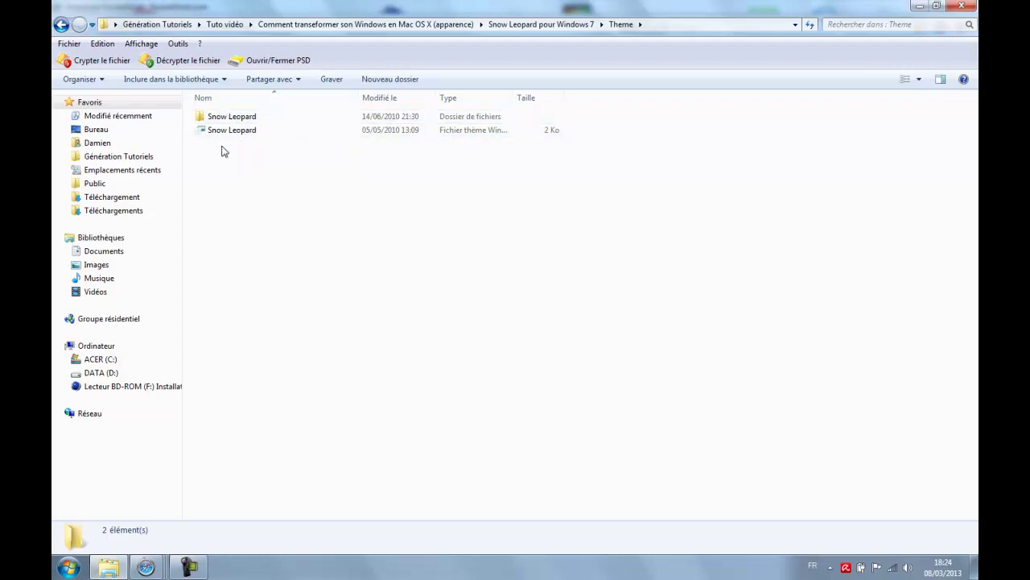
drag(224, 151, 224, 112)
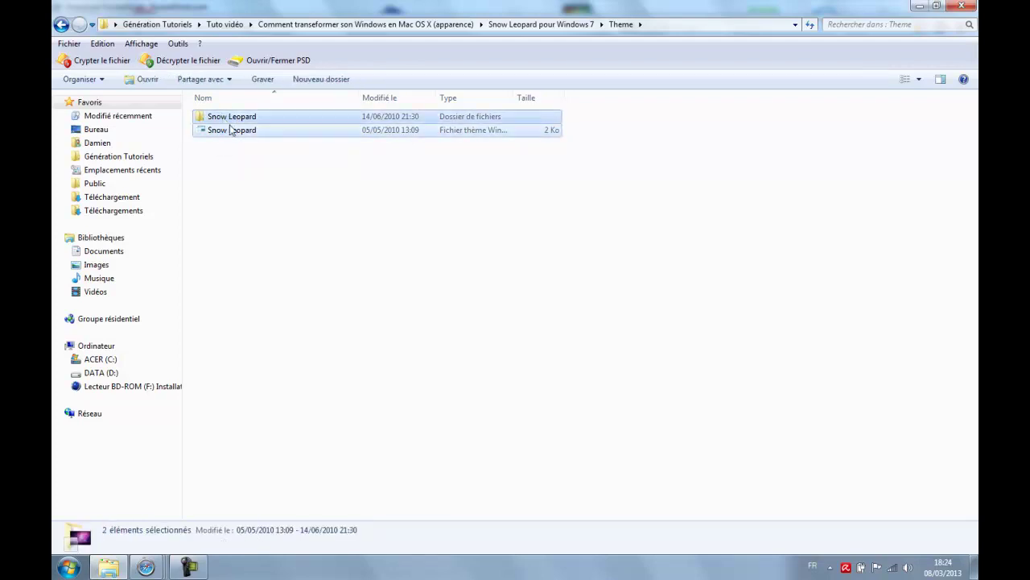
right_click(280, 119)
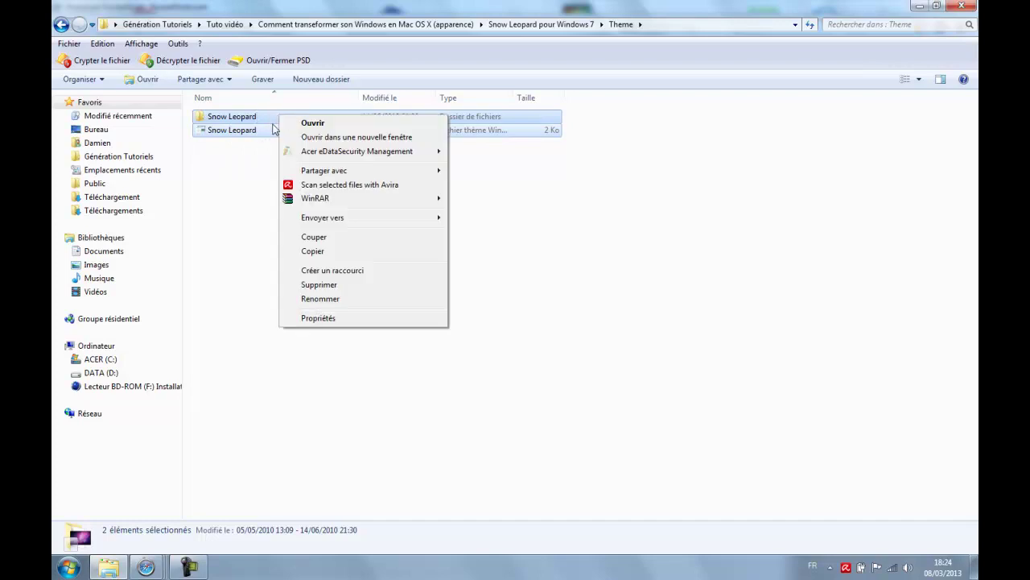
click(336, 254)
click(215, 177)
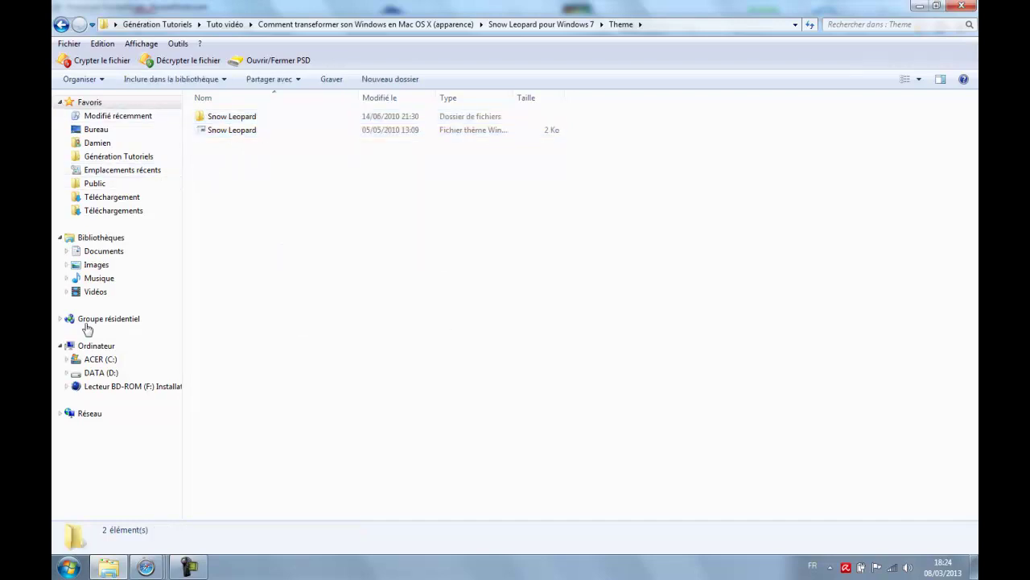
- Navigate to the Themes folder under Windows\Resources on the ACER (C:) drive
click(94, 347)
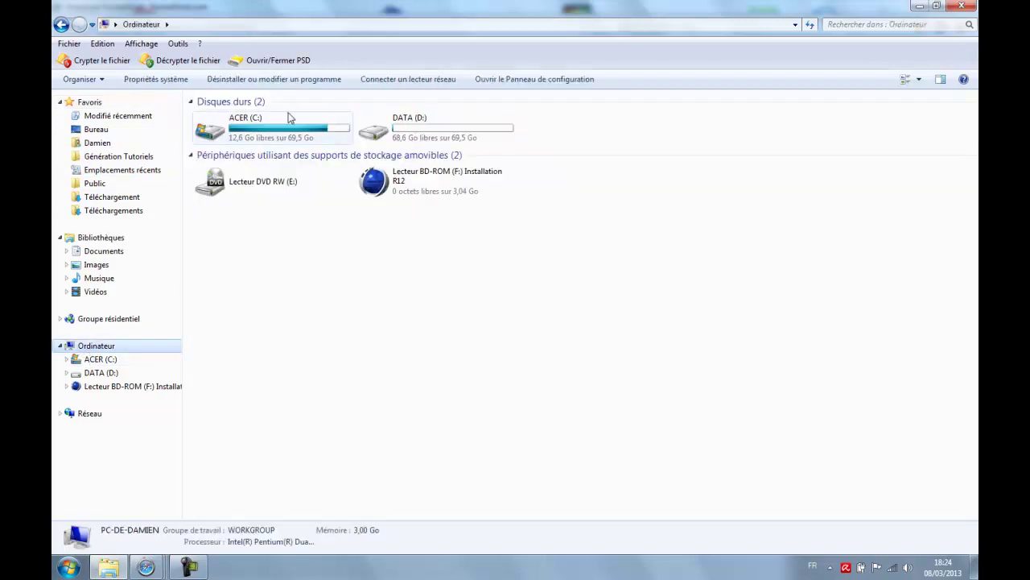
double_click(272, 125)
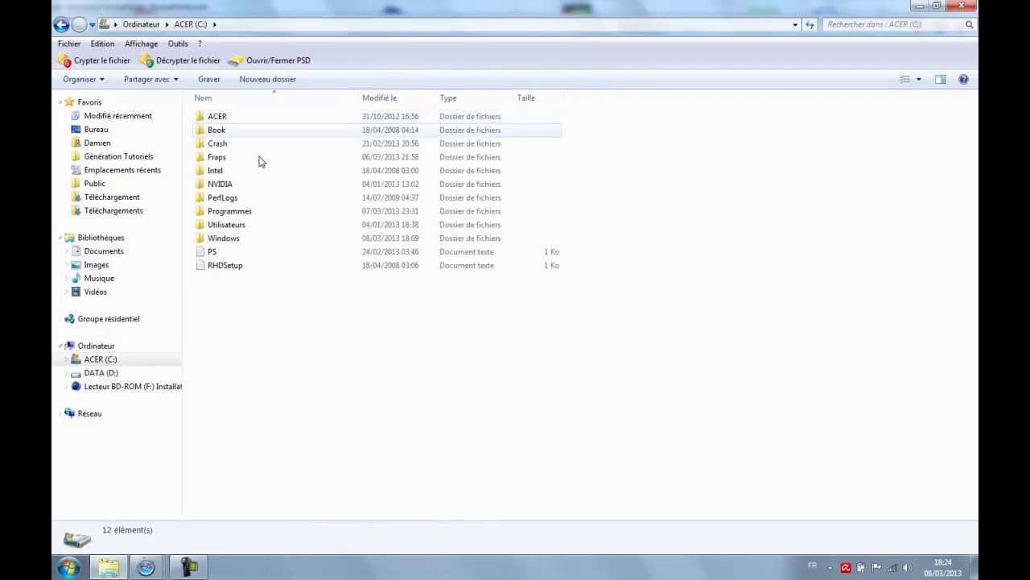
double_click(244, 239)
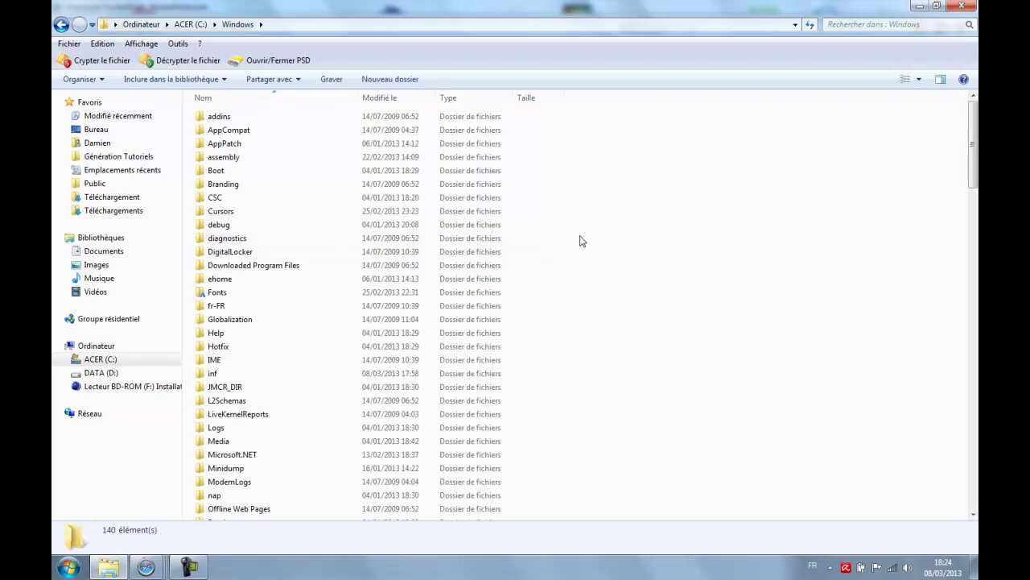
key(r)
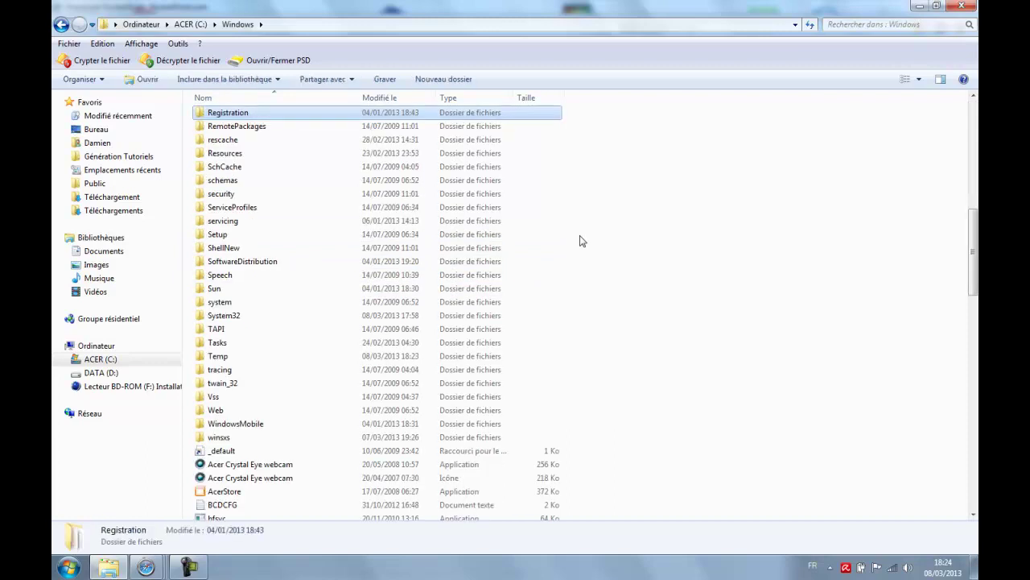
click(224, 155)
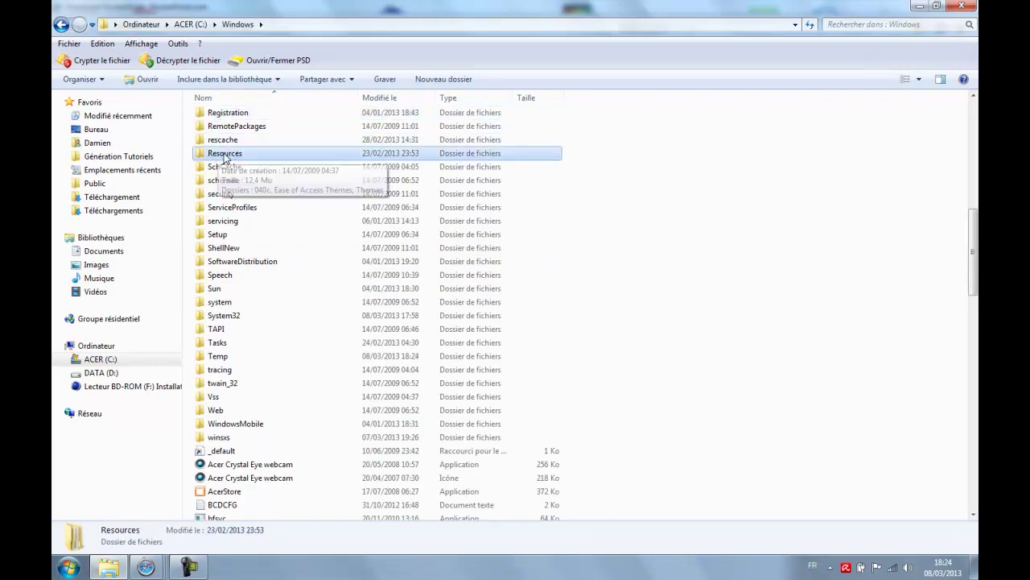
double_click(224, 156)
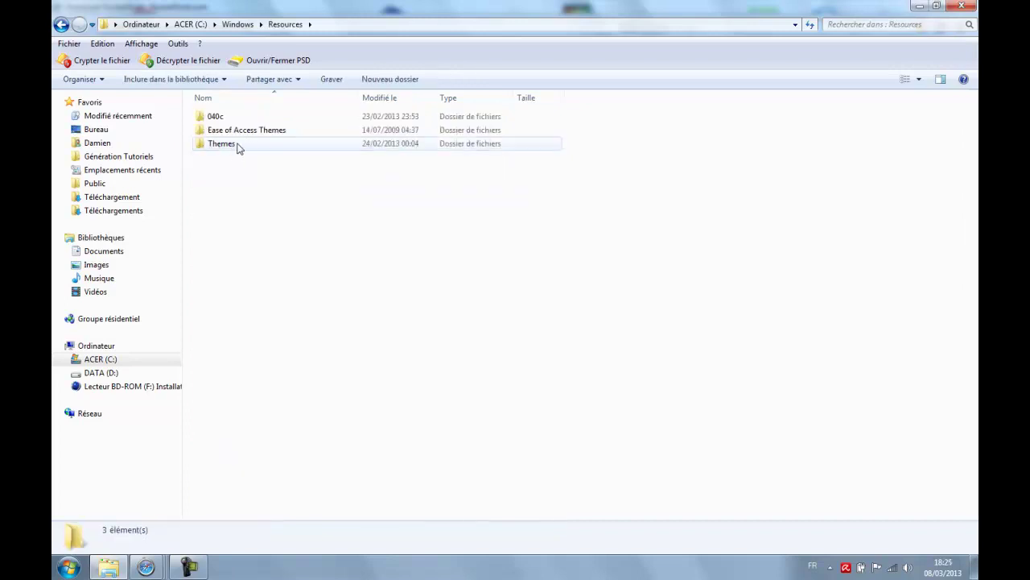
double_click(237, 144)
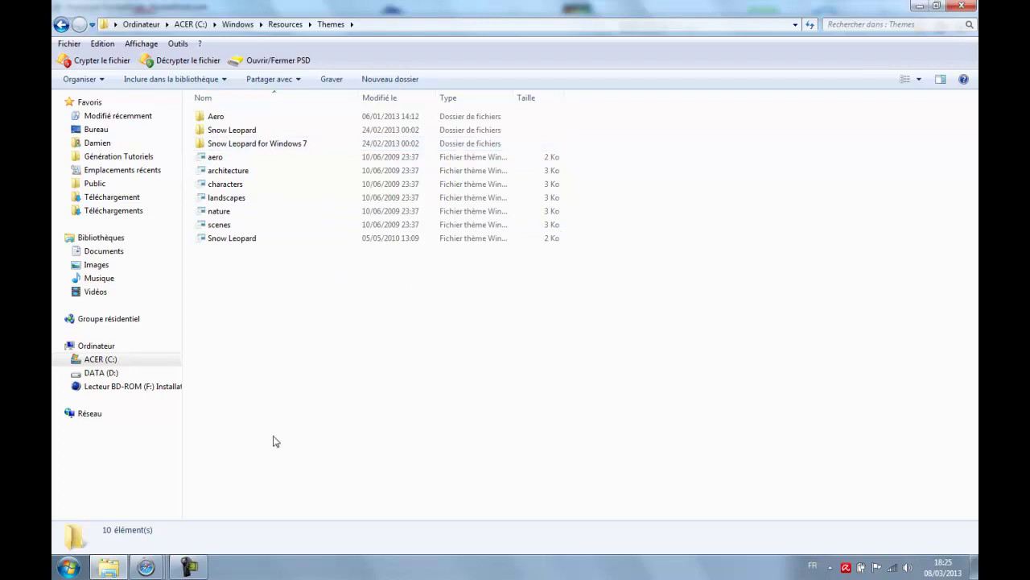
- Show the paste option in the Themes folder, dismiss it without pasting, and close the Explorer window
right_click(325, 391)
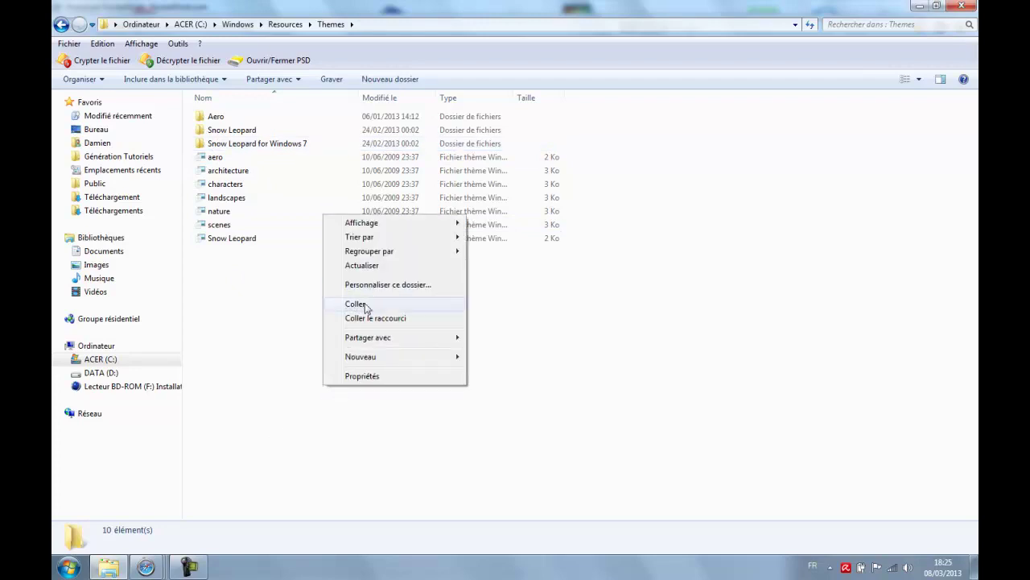
click(263, 308)
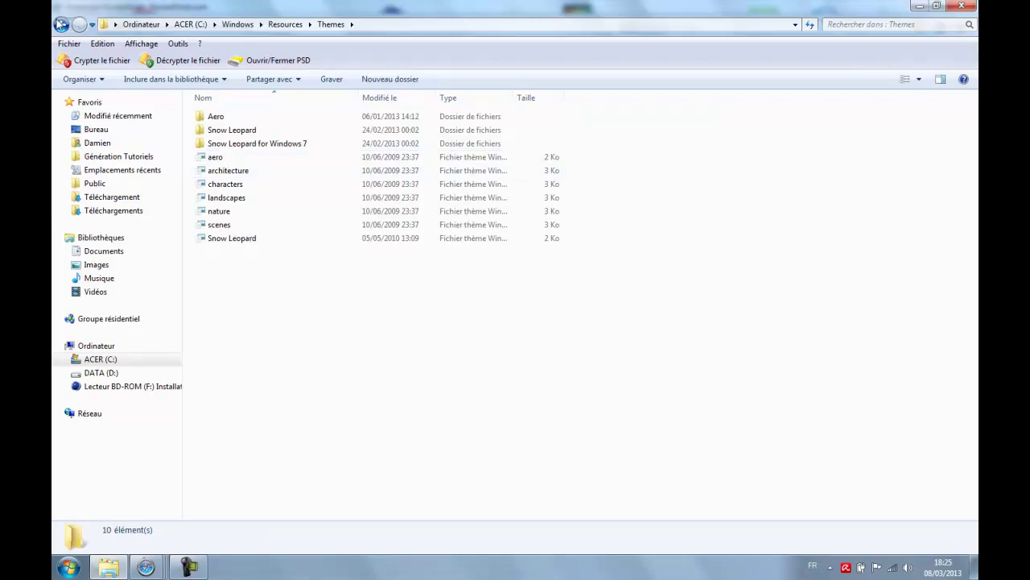
click(60, 24)
click(962, 5)
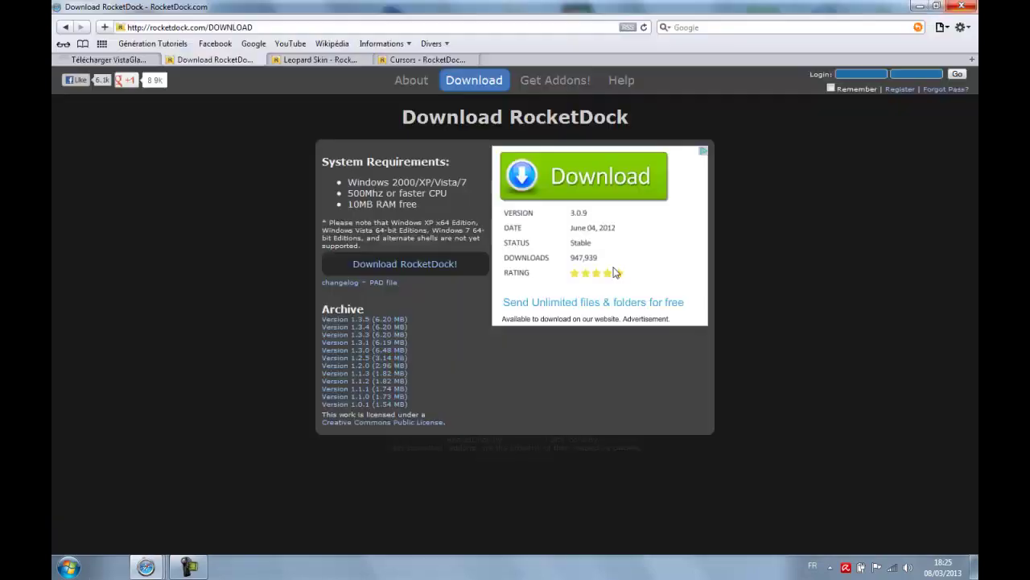
- Minimize the browser, apply the installed Snow Leopard theme in the desktop's Personnalisation settings, and close the settings window
click(920, 6)
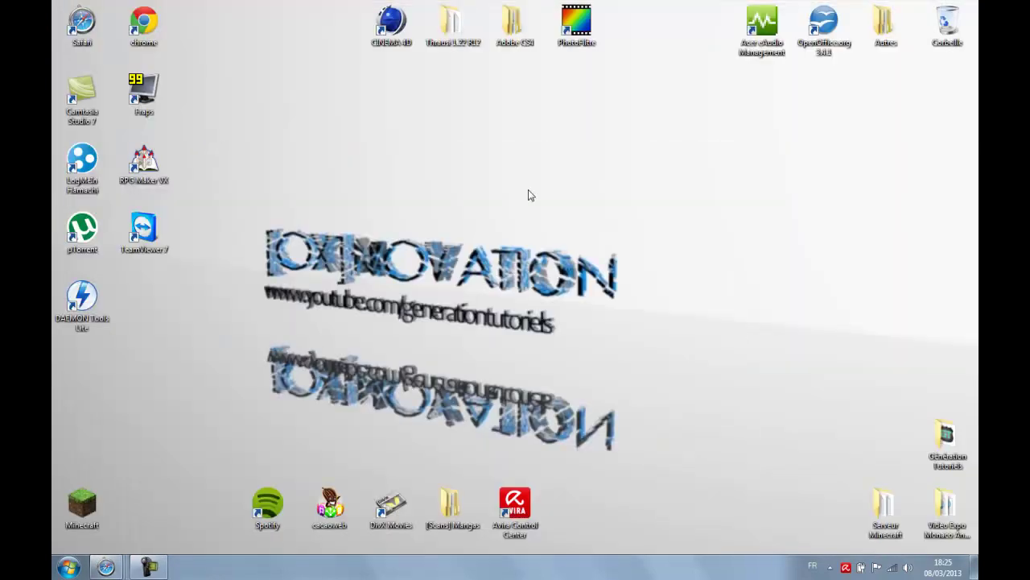
right_click(463, 198)
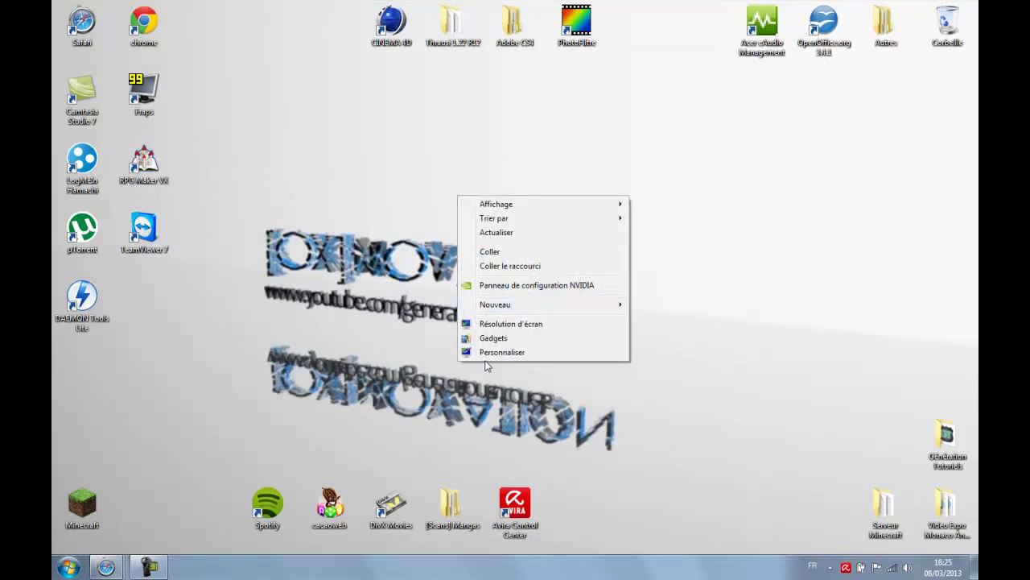
click(531, 358)
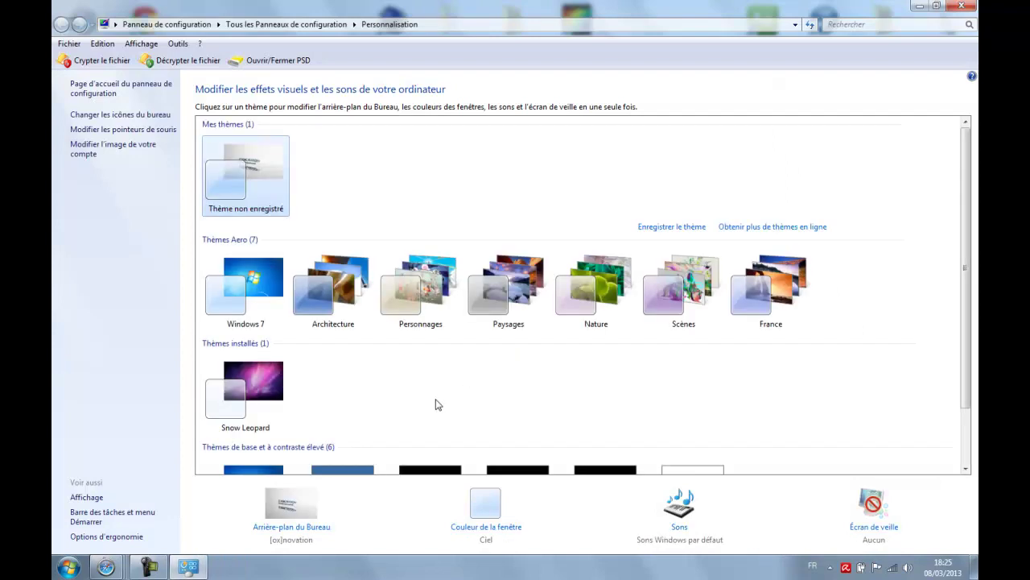
click(256, 384)
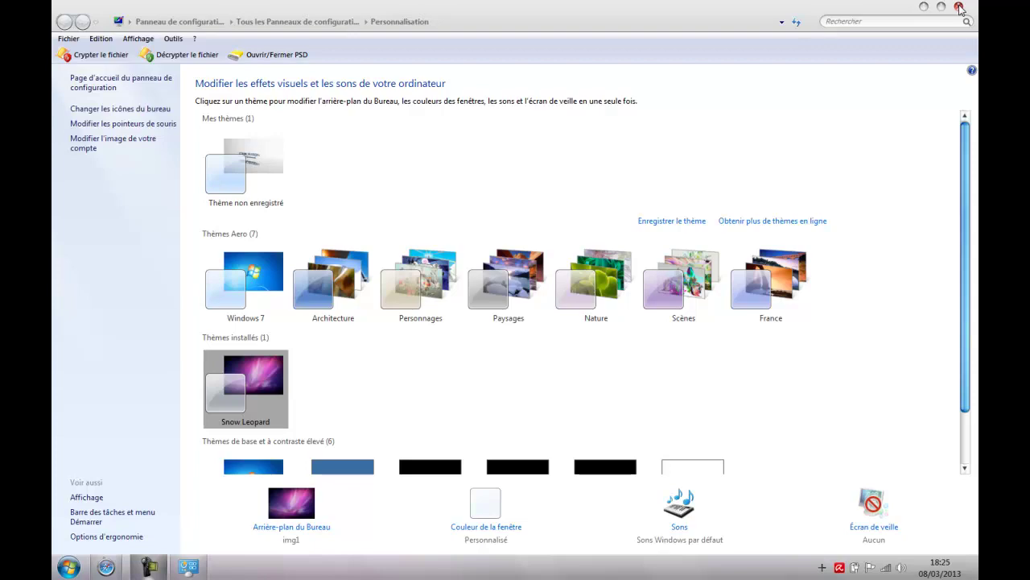
click(960, 7)
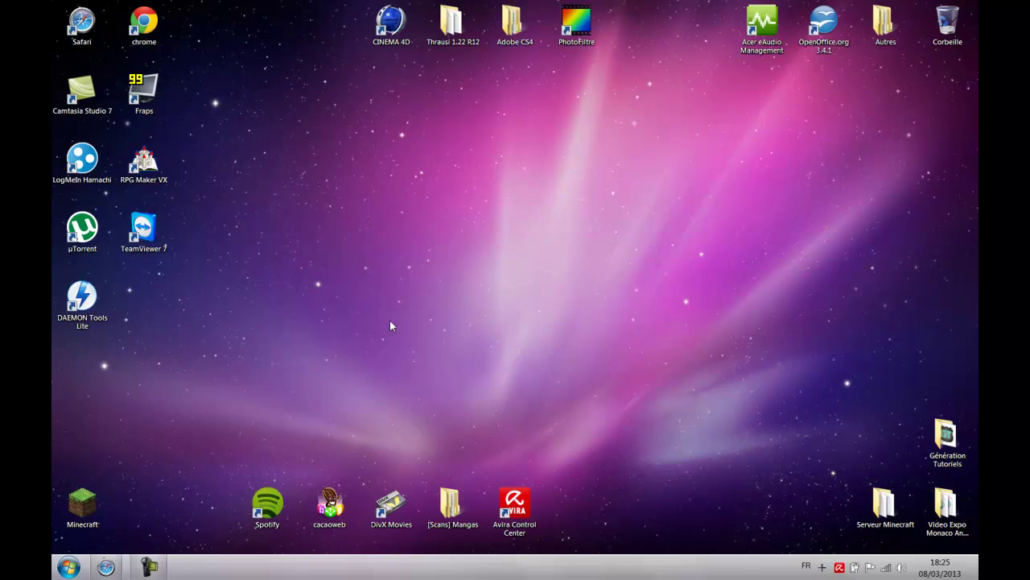
- Show the hidden notification-area icons and dismiss them again
click(823, 567)
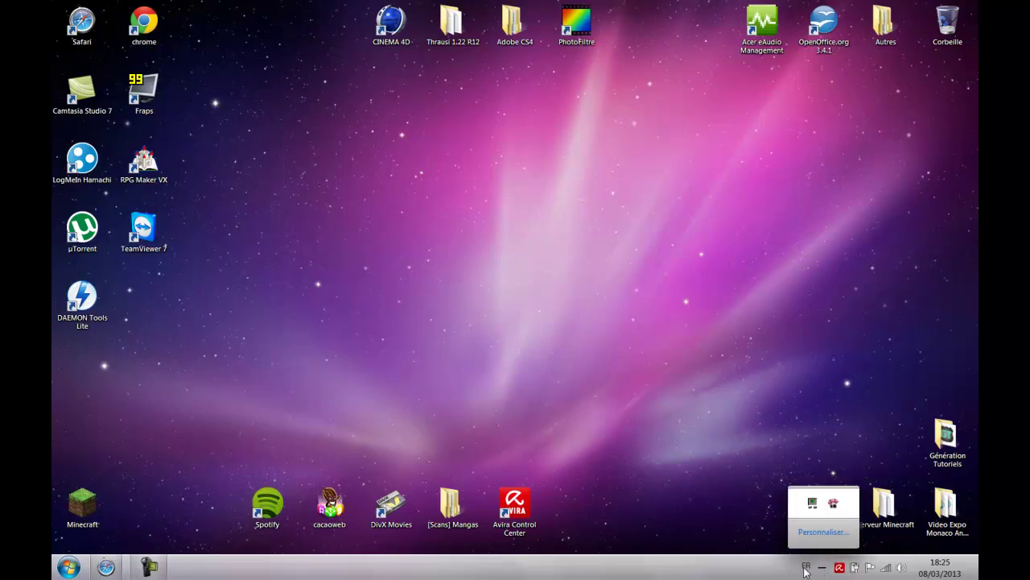
click(743, 574)
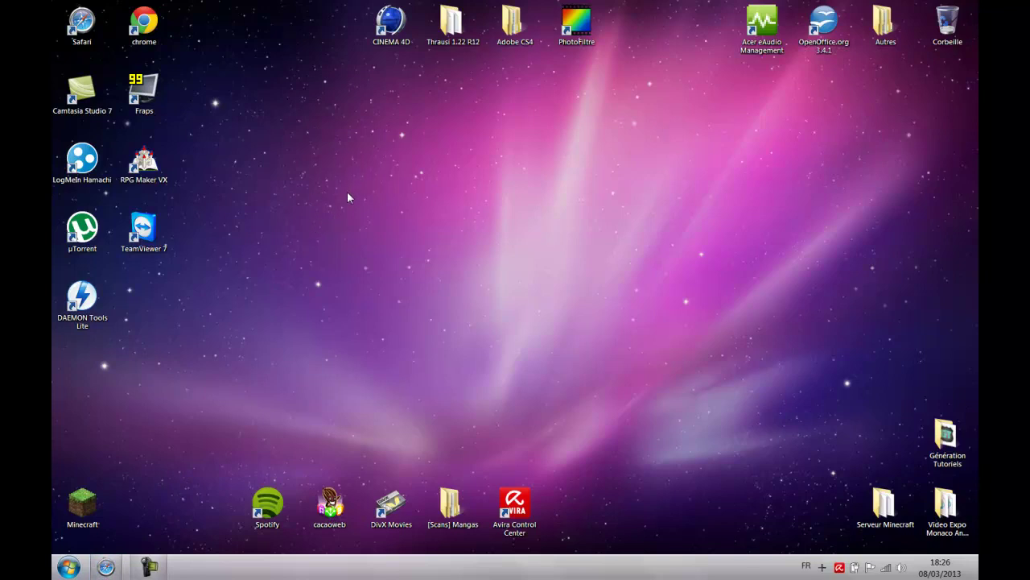
drag(371, 204, 400, 210)
drag(366, 180, 386, 209)
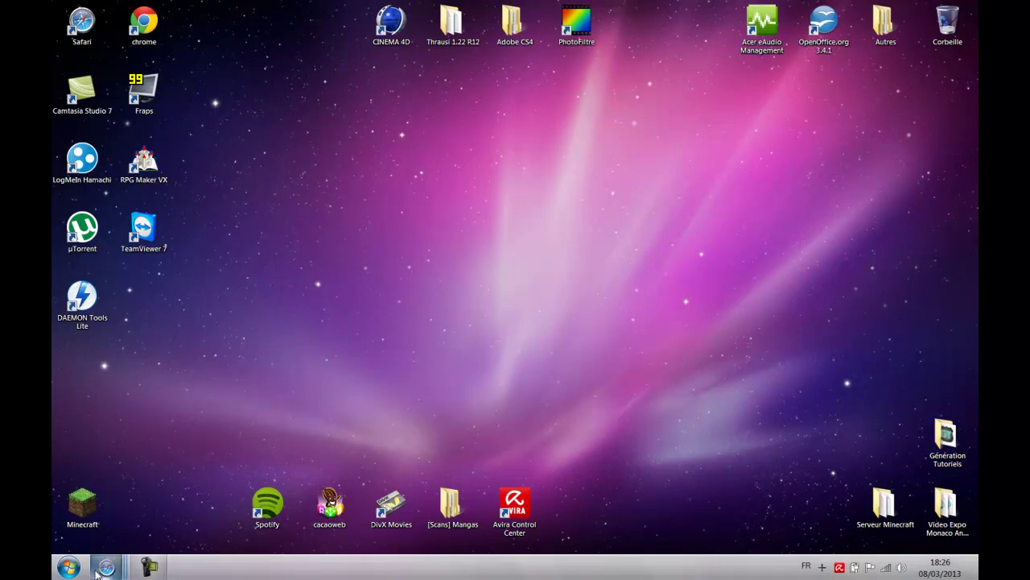
- Switch to Safari and view the Download RocketDock page
mouse_move(107, 566)
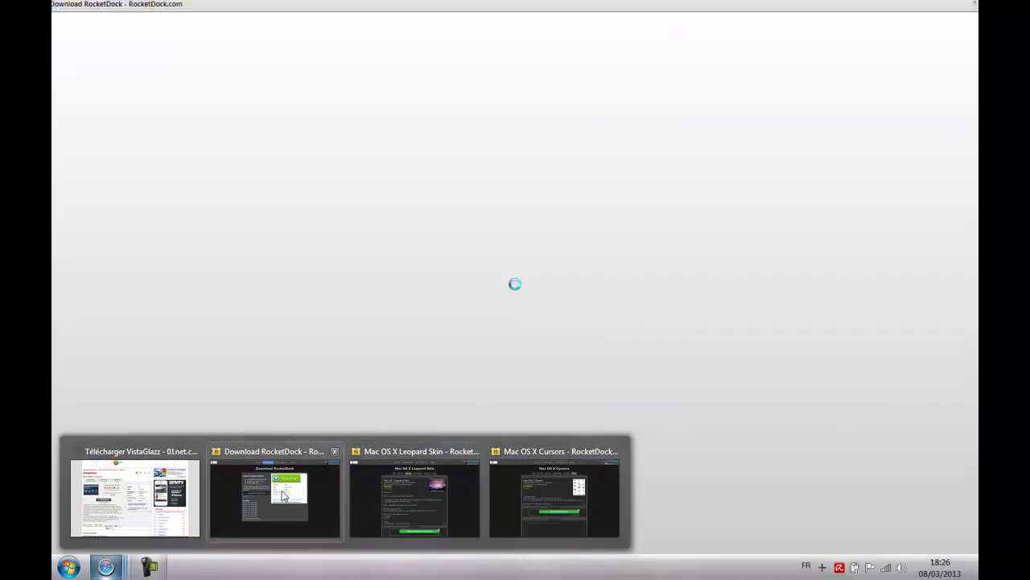
click(280, 489)
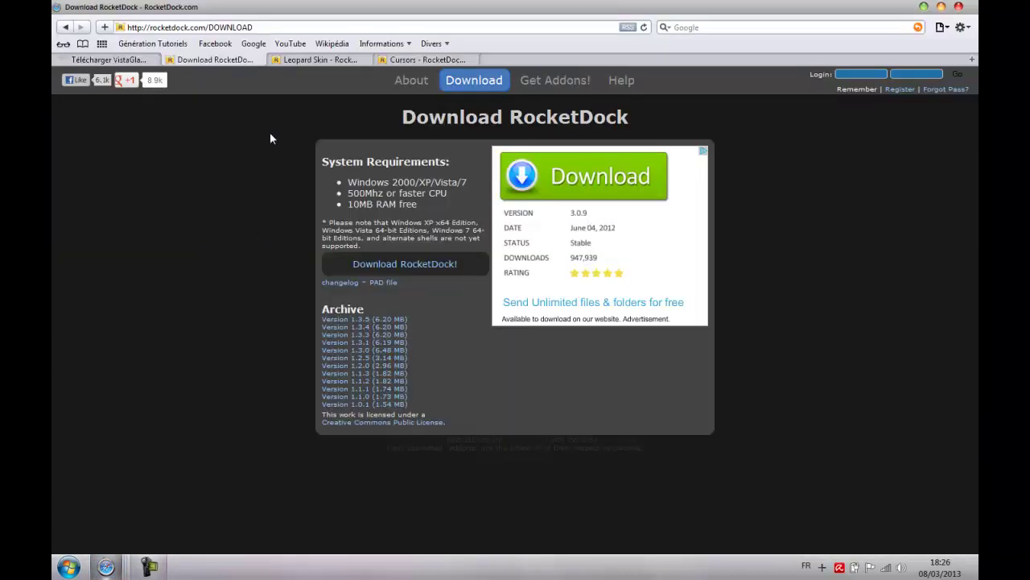
drag(466, 113, 536, 116)
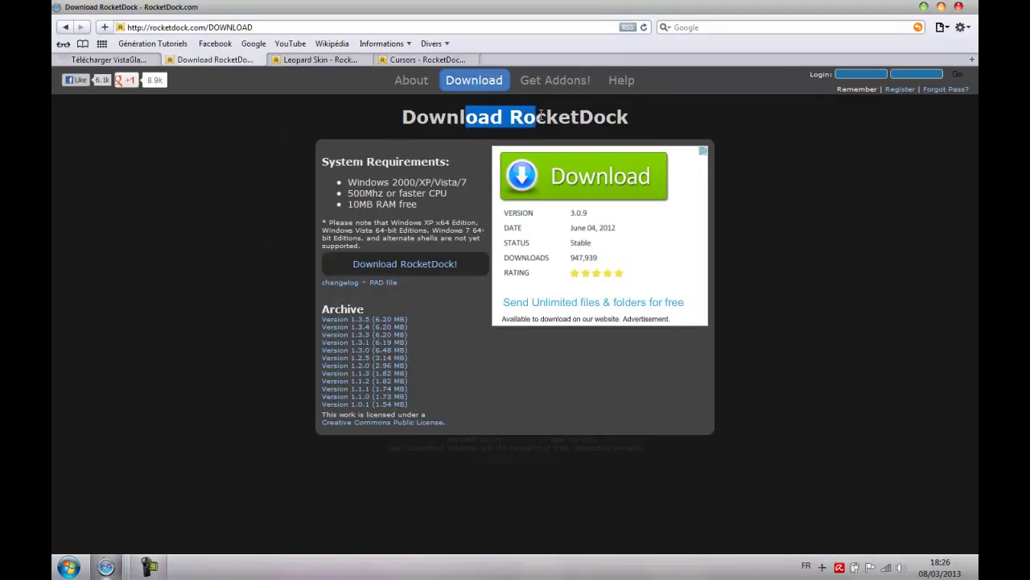
click(477, 112)
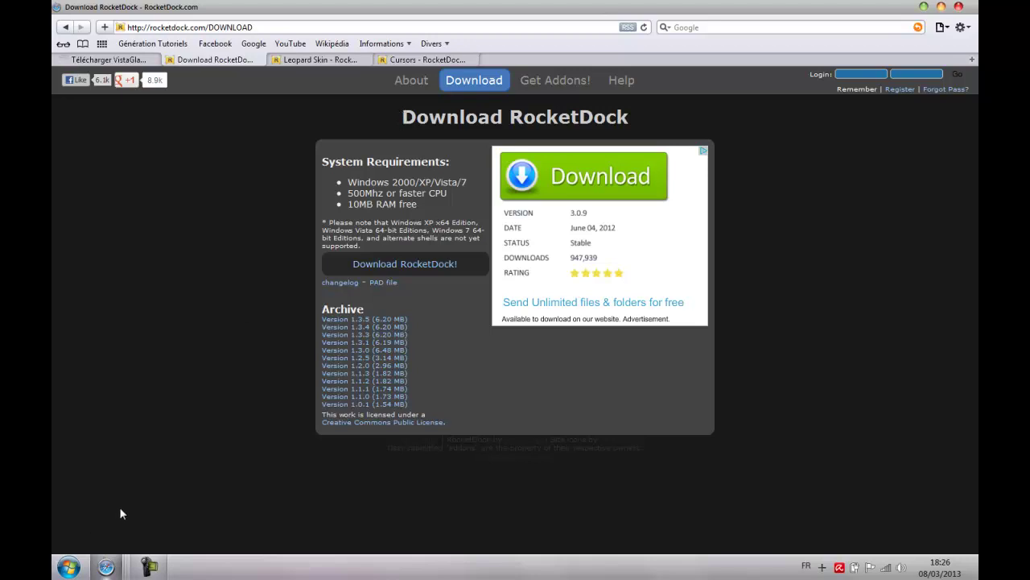
right_click(250, 563)
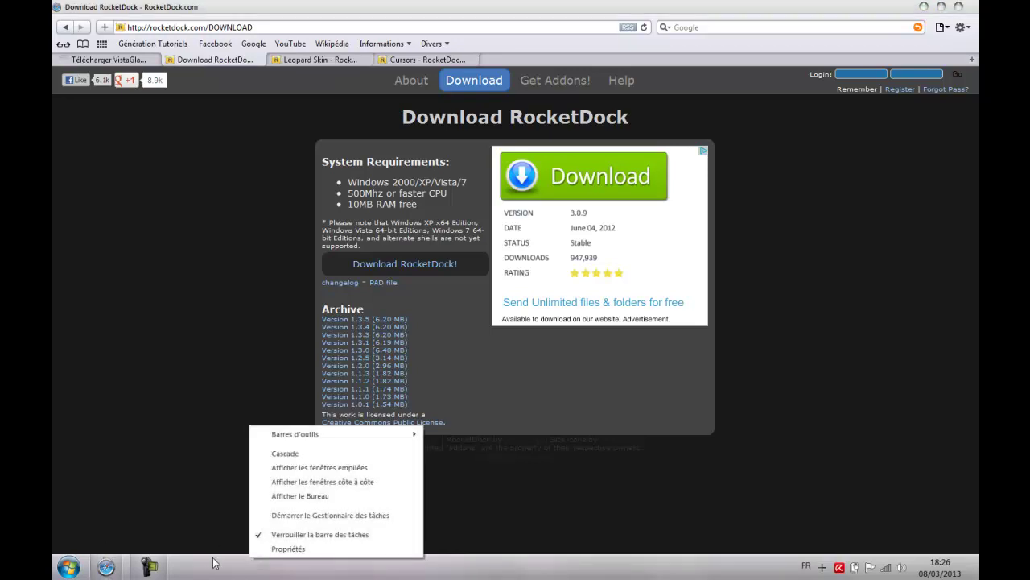
click(203, 505)
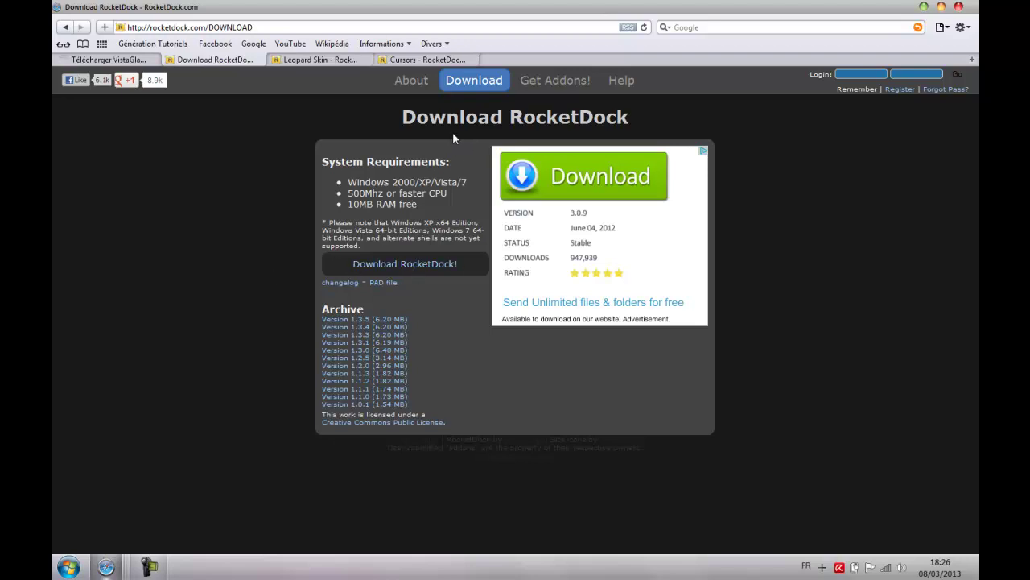
- Close the Download RocketDock page and view the Mac OS X Cursors page and its address
click(260, 60)
click(309, 60)
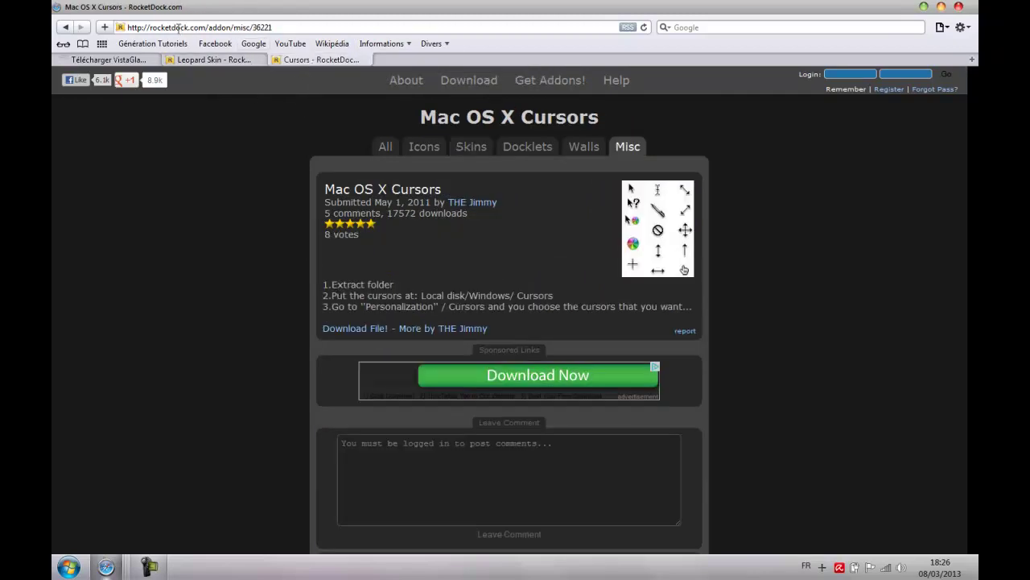
click(120, 27)
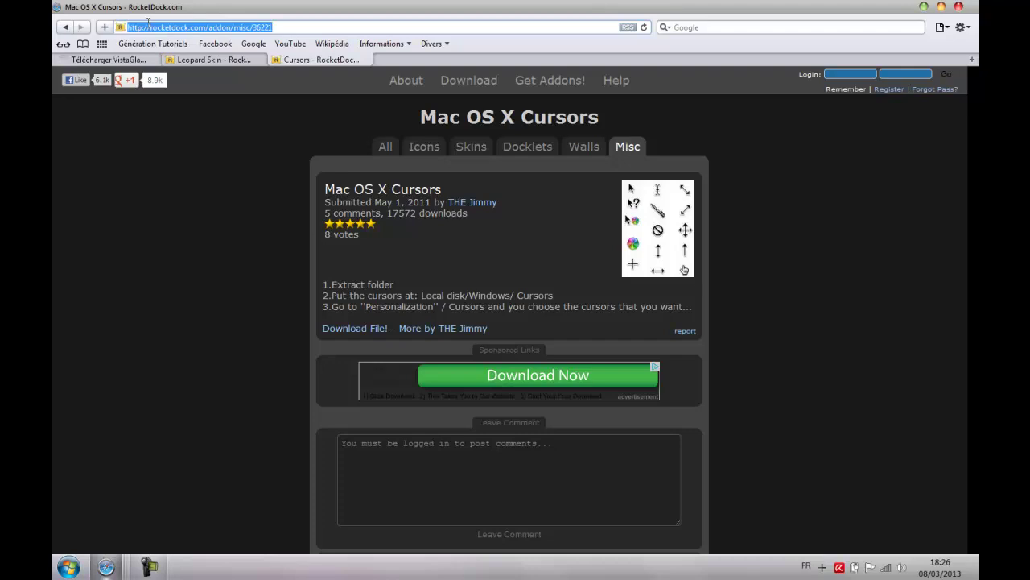
click(297, 262)
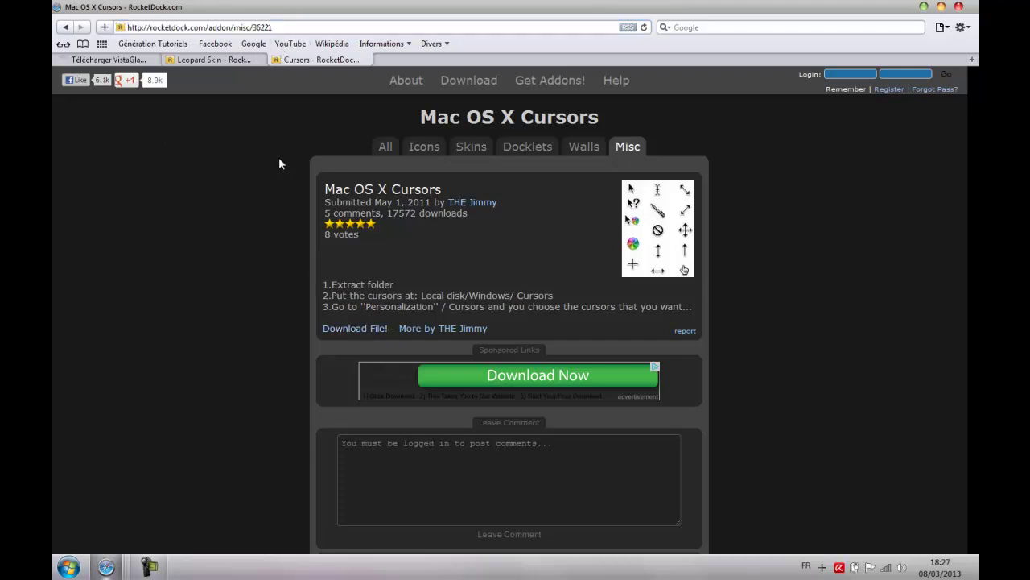
- Minimize the browser and open the Curseur folder in Génération Tutoriels > Tuto vidéo > Comment transeformer son Windows en Mac OS X (apparence)
click(924, 7)
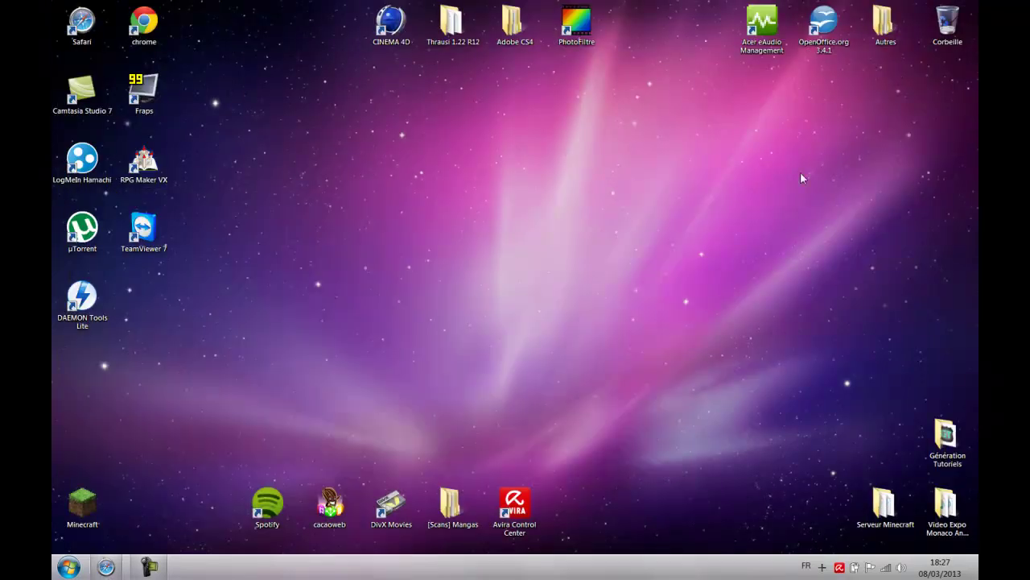
double_click(945, 437)
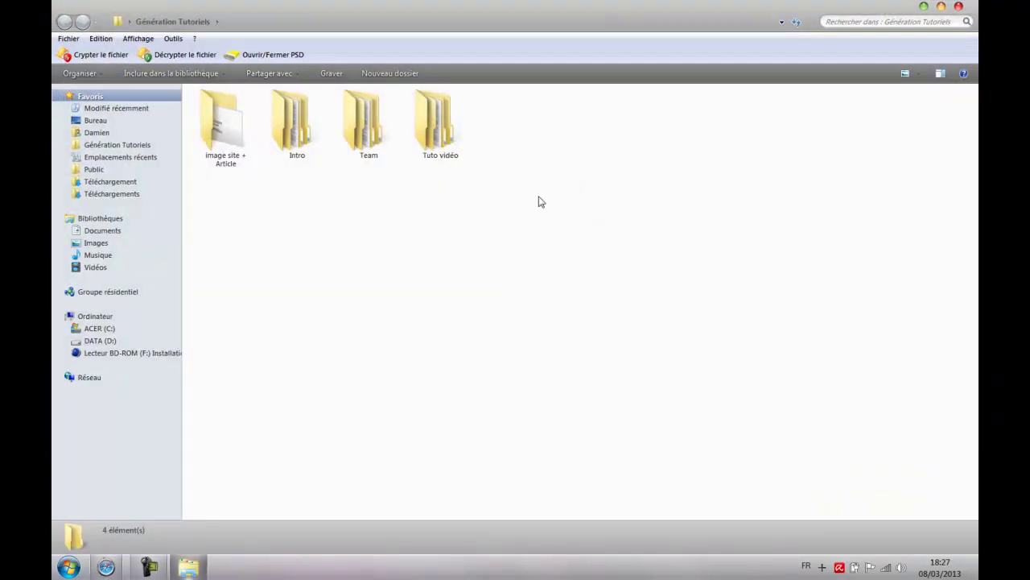
double_click(437, 121)
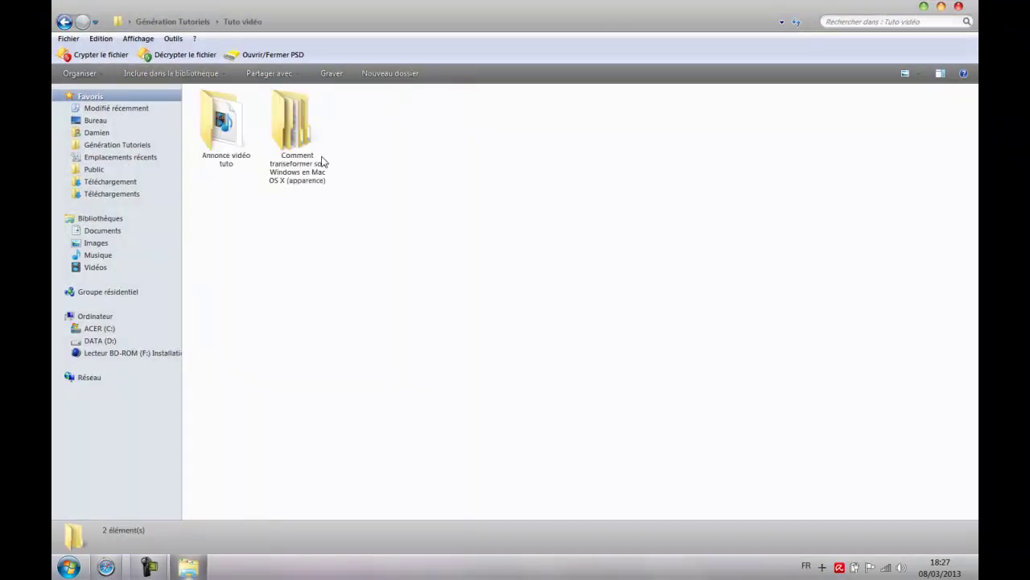
double_click(316, 141)
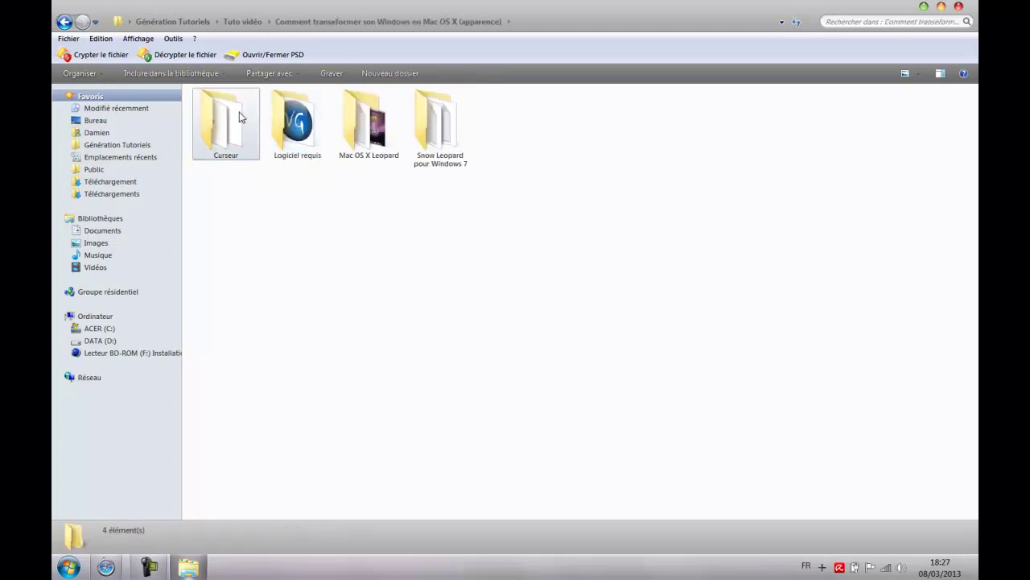
double_click(222, 145)
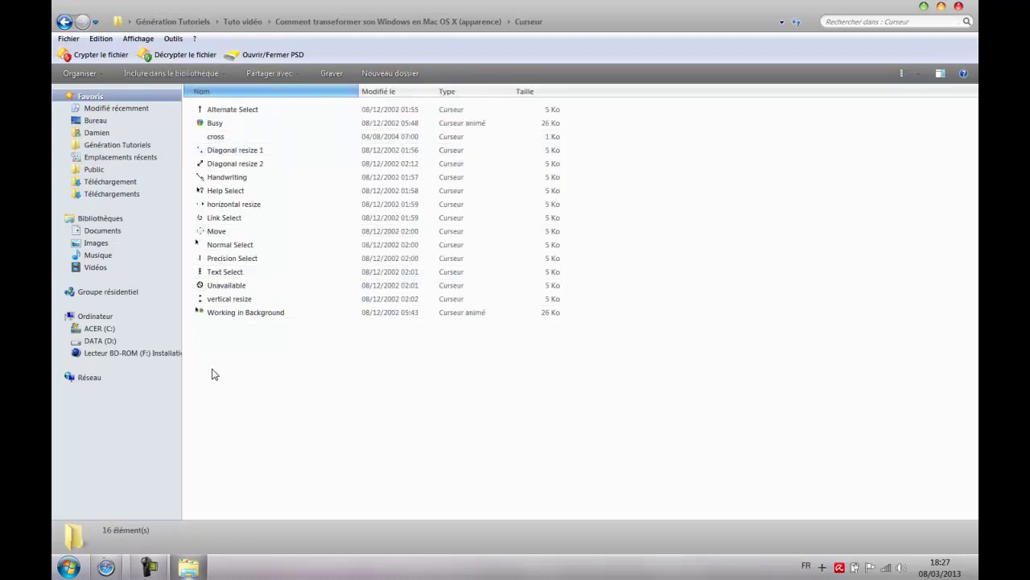
- Select all the cursor files in the Curseur folder and clear the selection
drag(230, 369, 238, 304)
click(233, 347)
drag(235, 197, 258, 110)
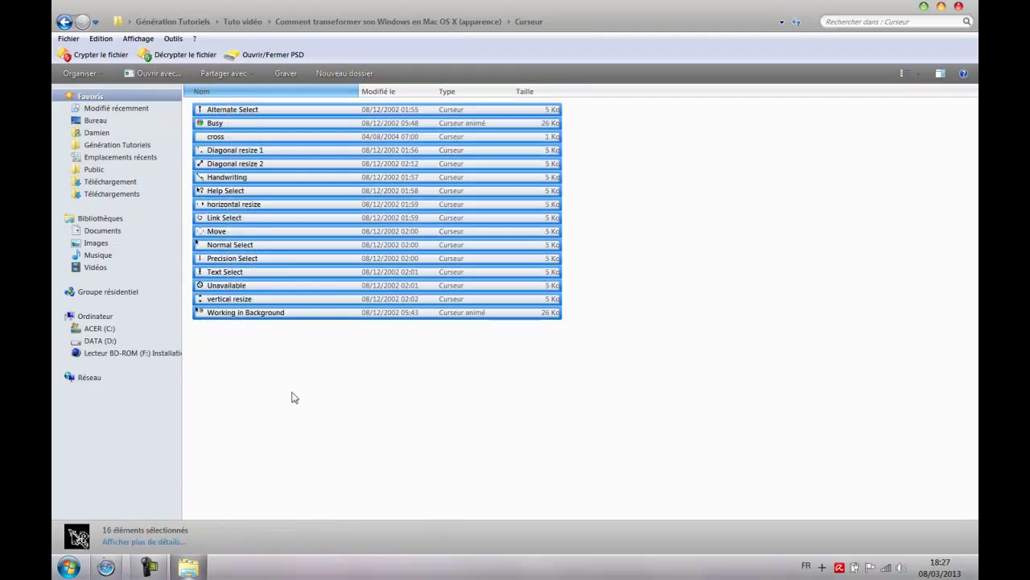
click(290, 380)
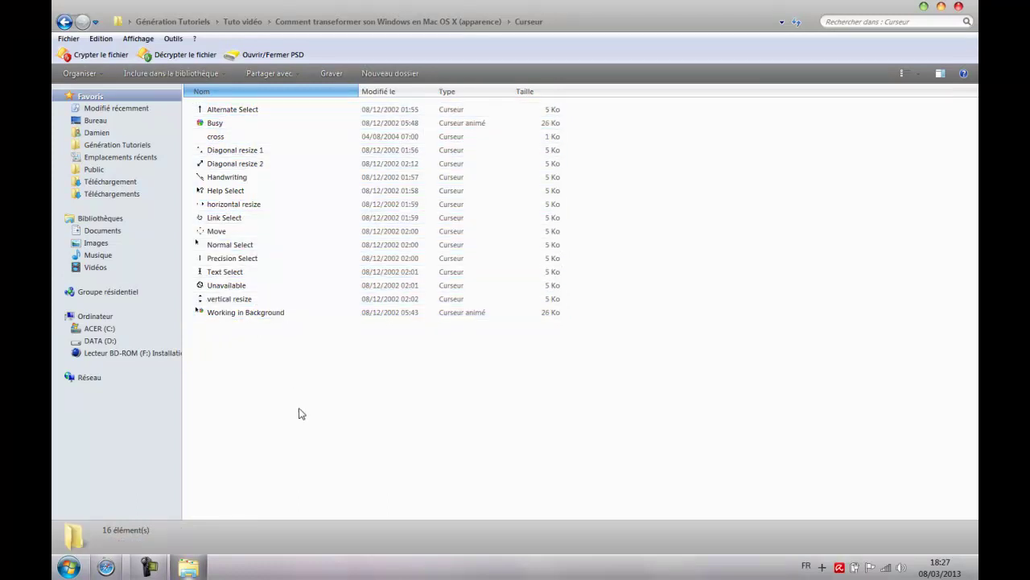
- Open the mouse pointer settings from the Control Panel and set the pointer scheme to (Aucun)
click(69, 564)
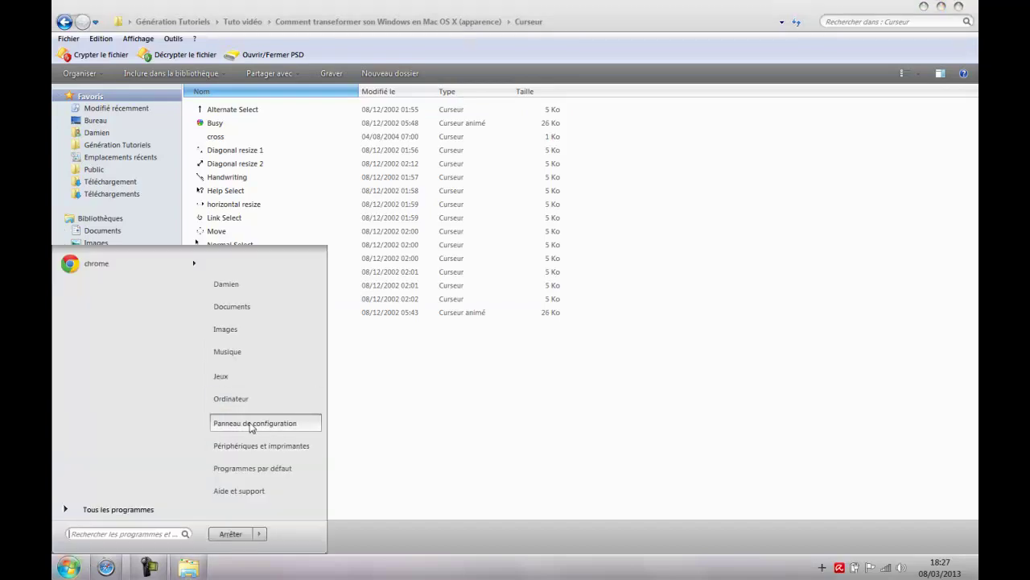
click(306, 429)
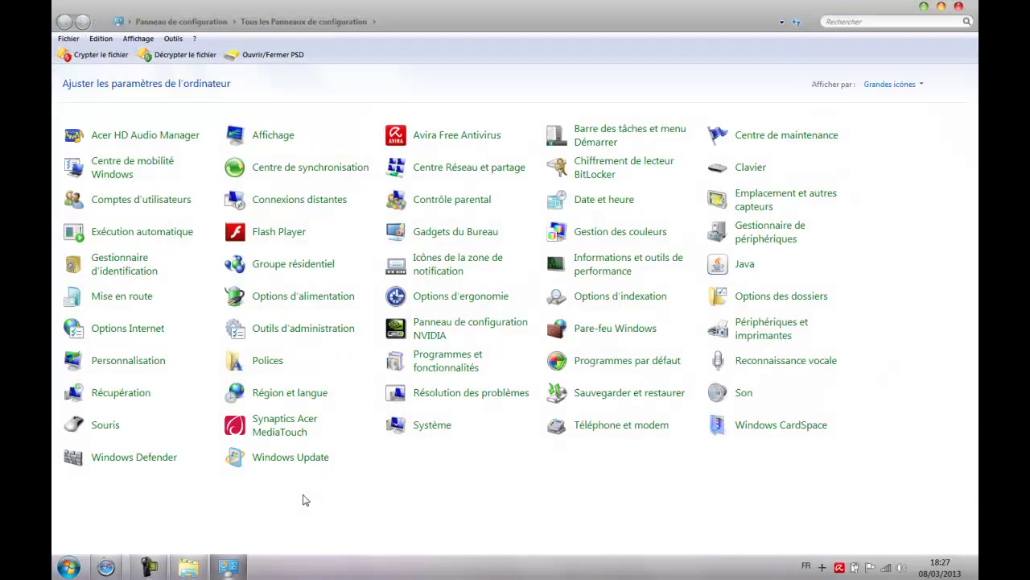
click(105, 427)
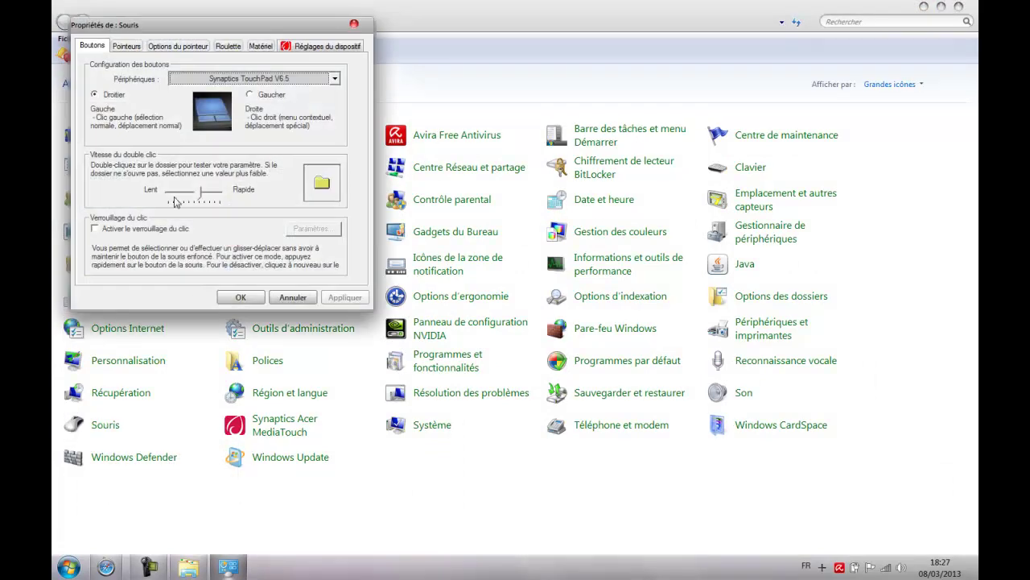
click(126, 46)
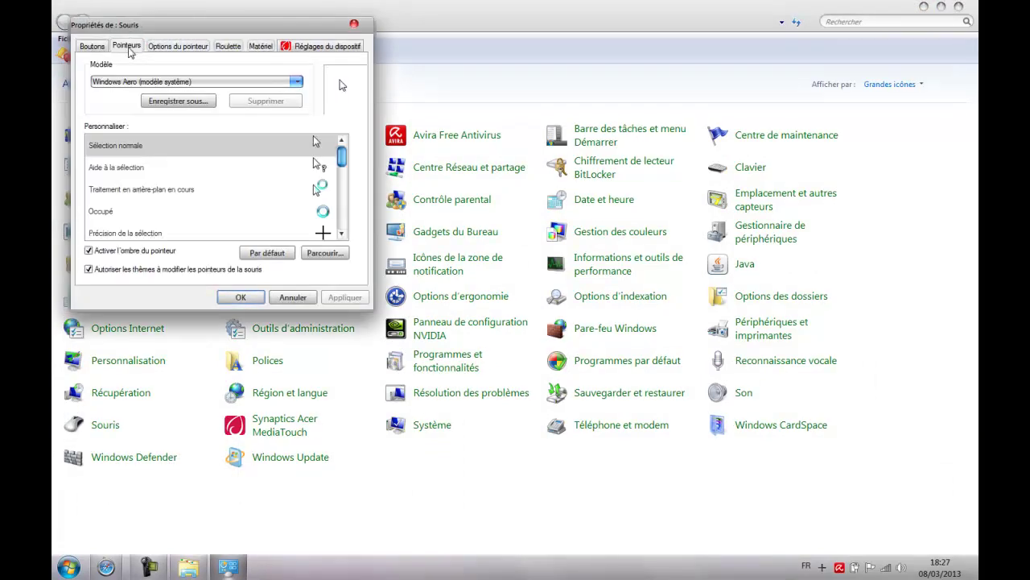
click(178, 81)
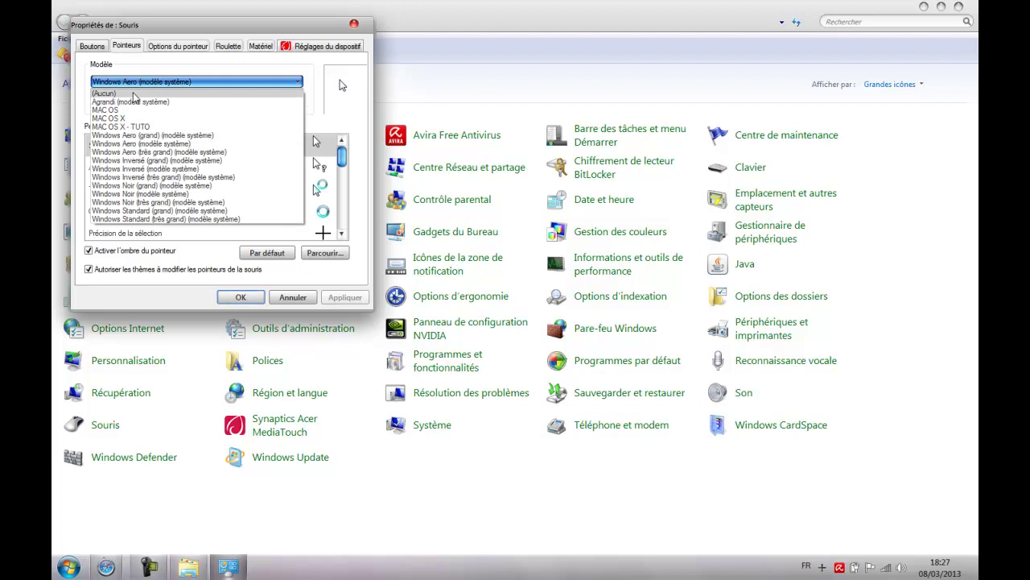
click(134, 94)
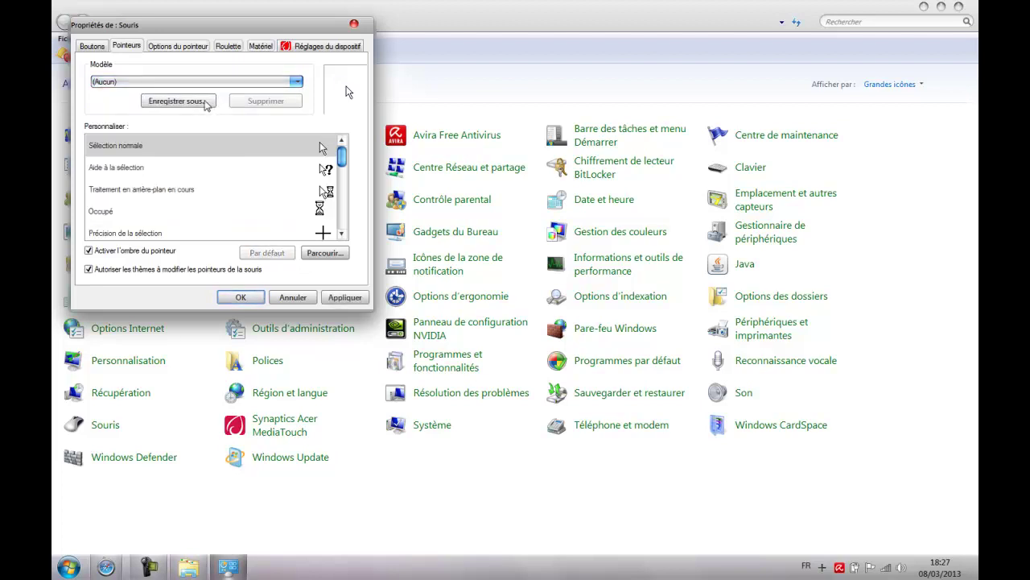
- Browse for a Sélection normale cursor in Génération Tutoriels > Tuto vidéo > Comment transeformer son Windows en Mac OS X > Curseur
click(295, 150)
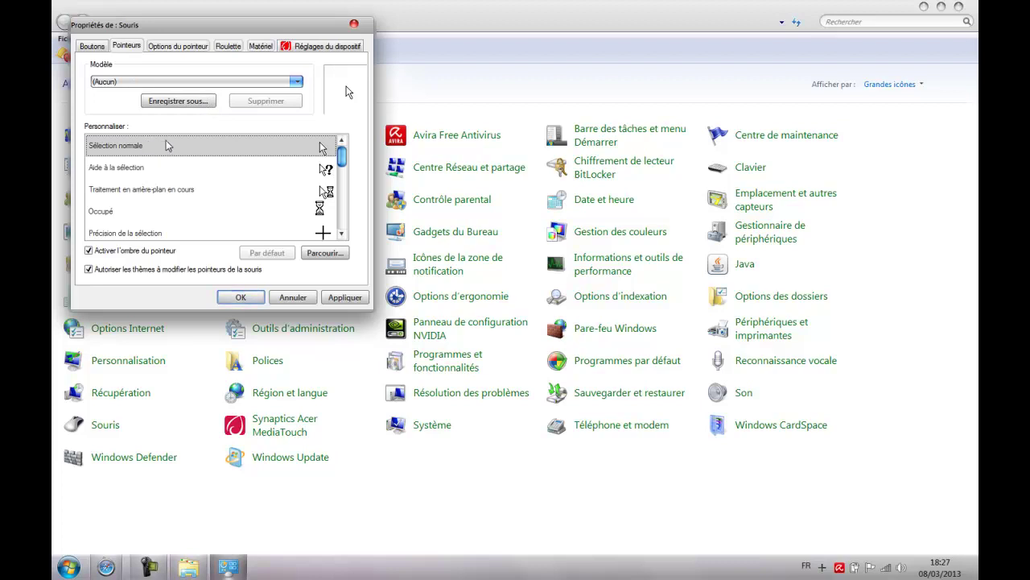
click(309, 254)
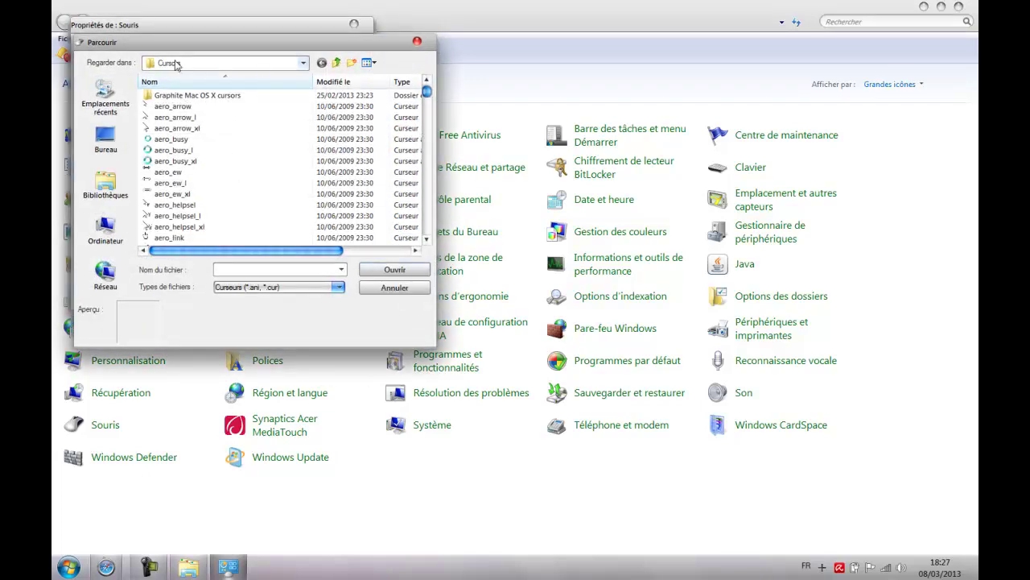
click(176, 65)
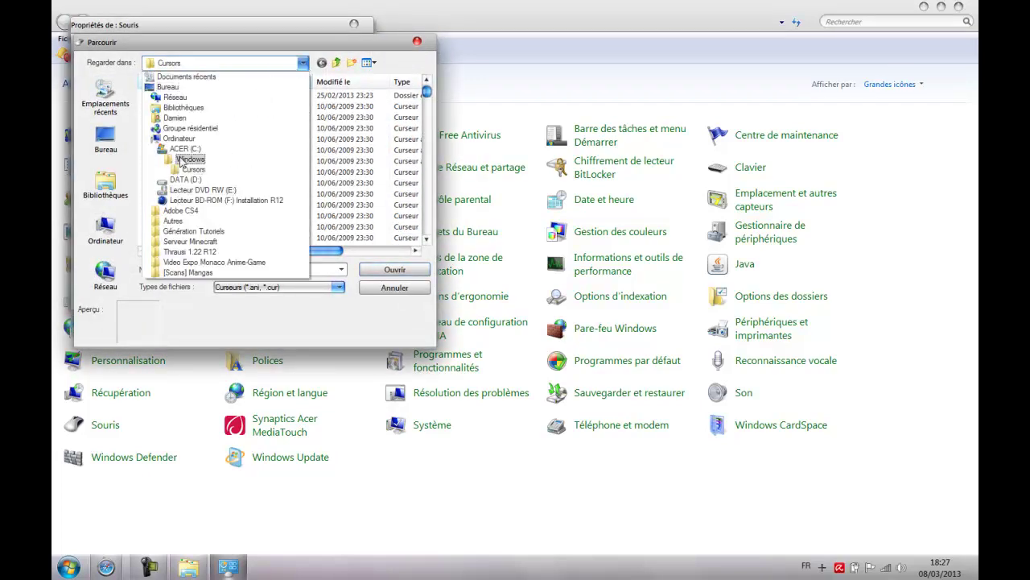
click(182, 235)
double_click(200, 126)
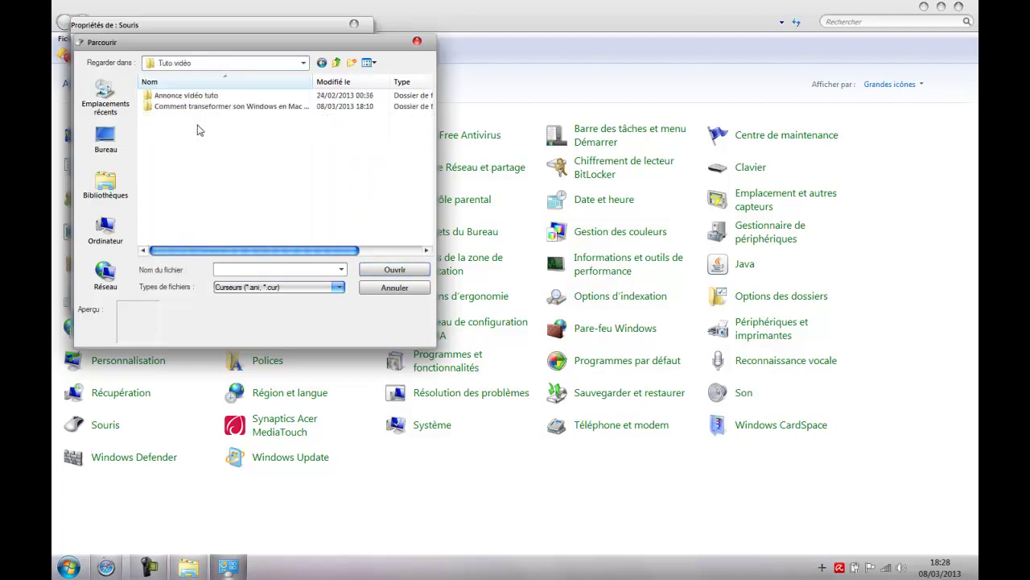
double_click(200, 107)
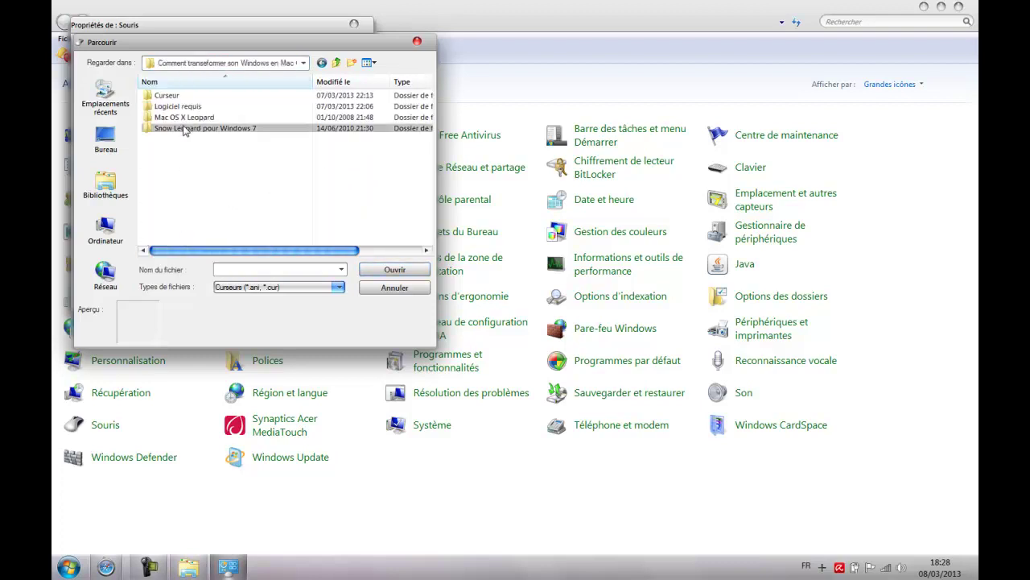
double_click(167, 95)
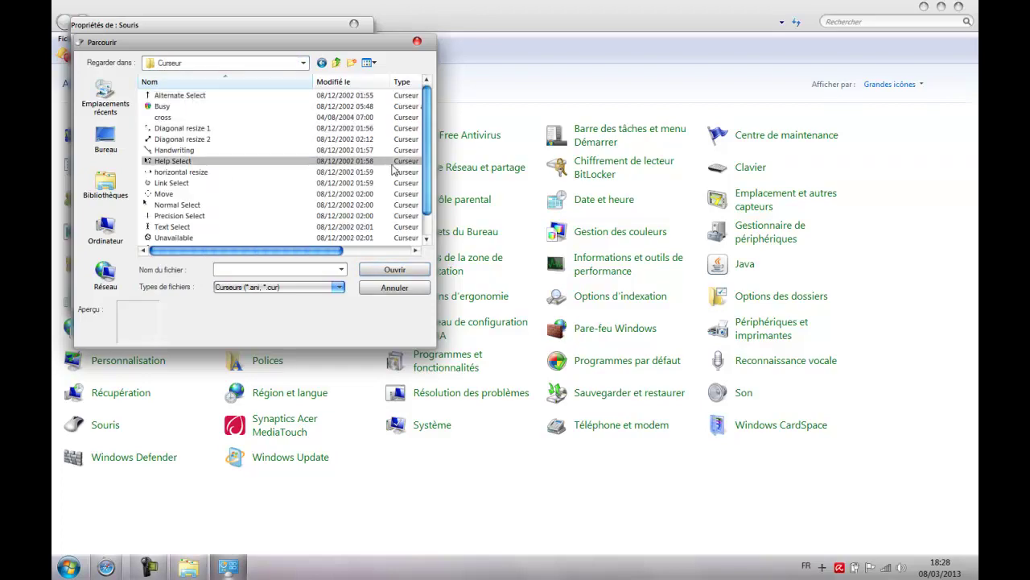
- Move the browse dialog beside the mouse properties and assign the Normal Select cursor to Sélection normale
drag(248, 42, 553, 19)
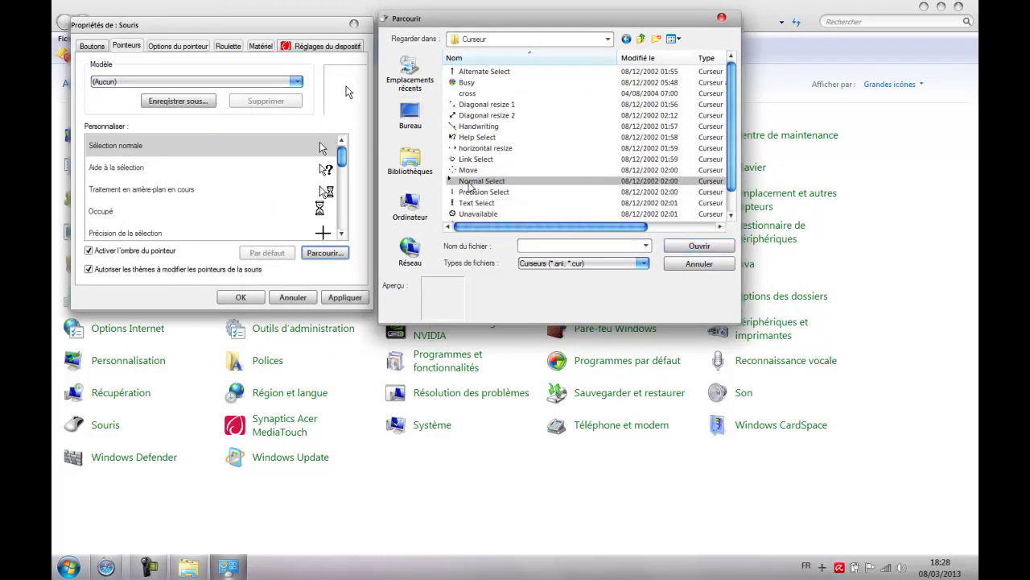
click(480, 183)
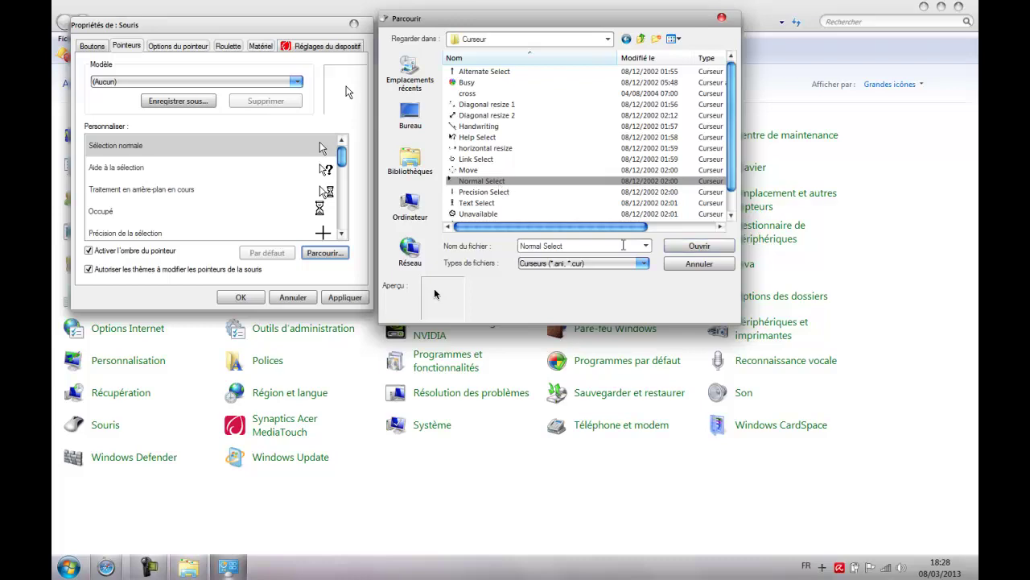
click(692, 246)
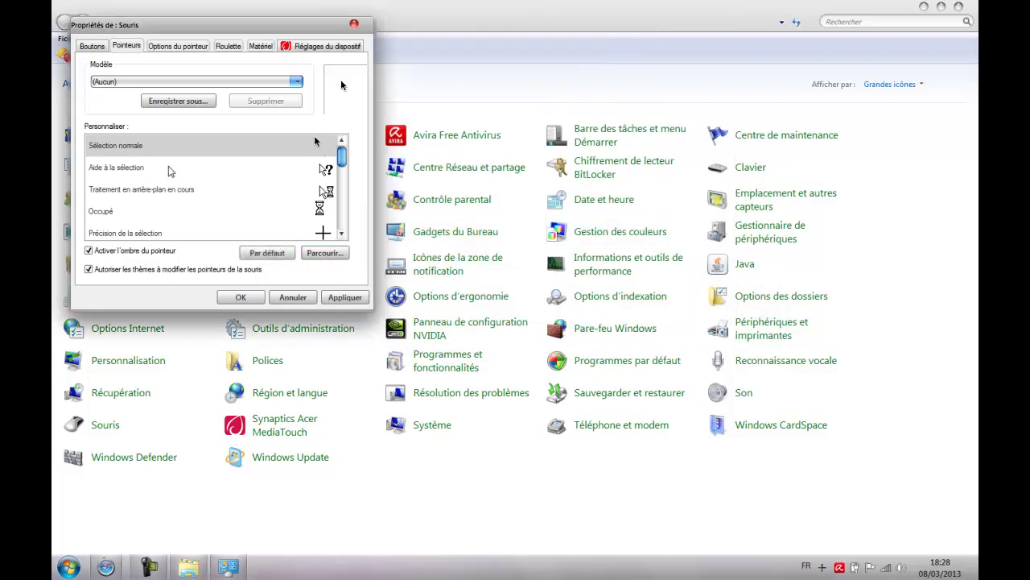
- Assign the Help Select cursor from the Curseur folder to the Aide à la sélection pointer
click(168, 170)
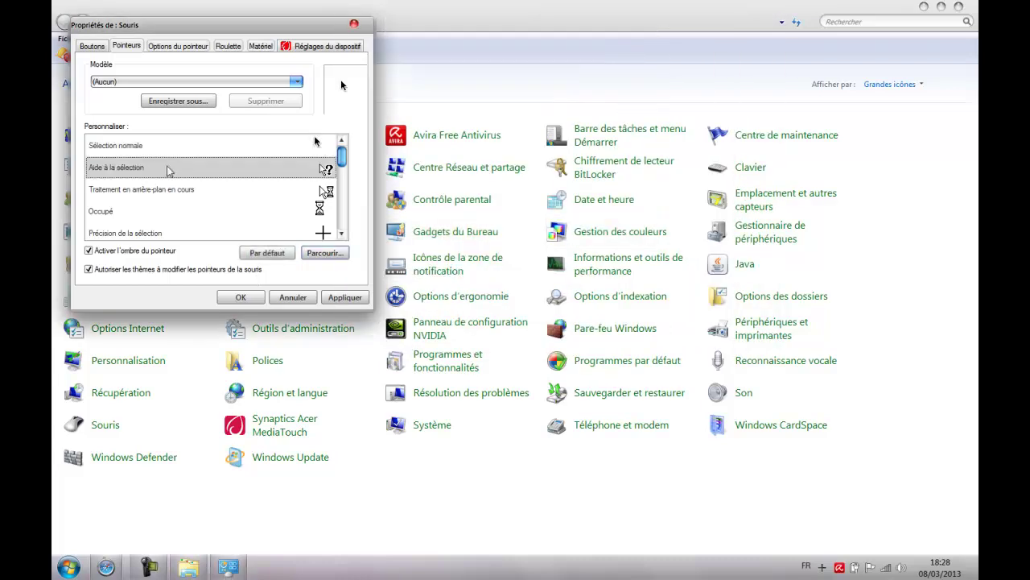
click(333, 258)
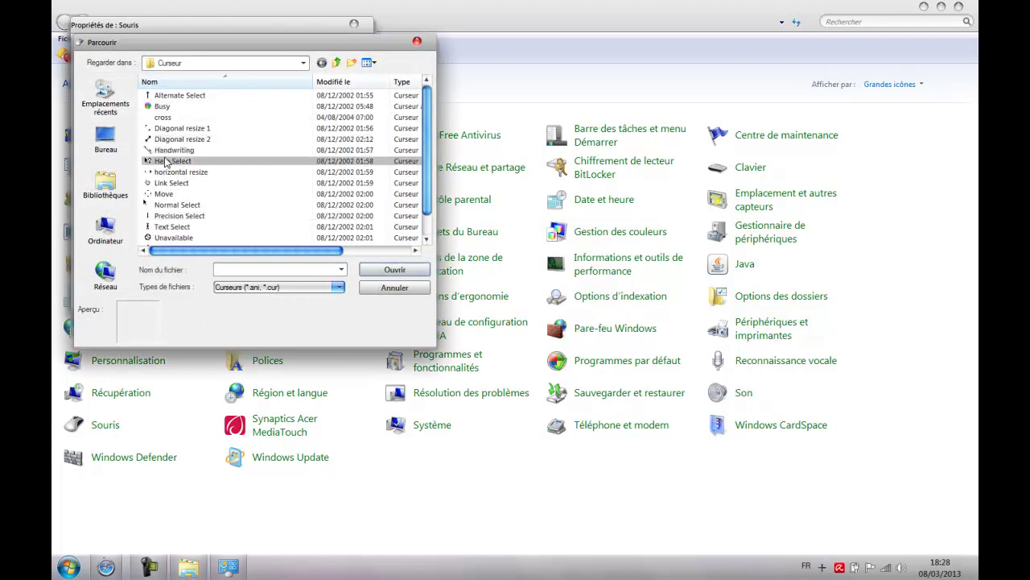
click(165, 161)
click(415, 272)
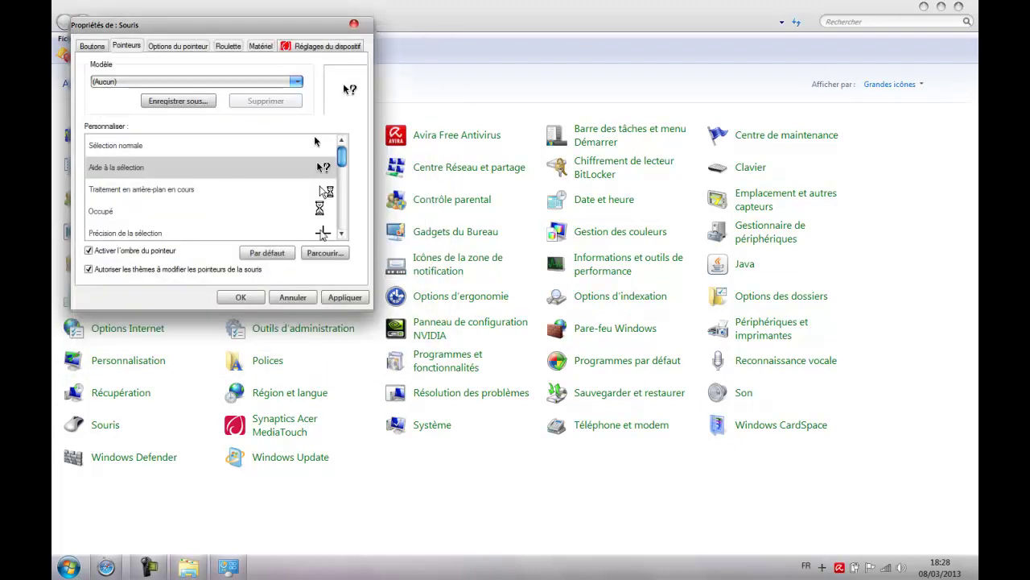
- Assign the Working in Background cursor from the Curseur folder to the Traitement en arrière-plan en cours pointer
click(226, 188)
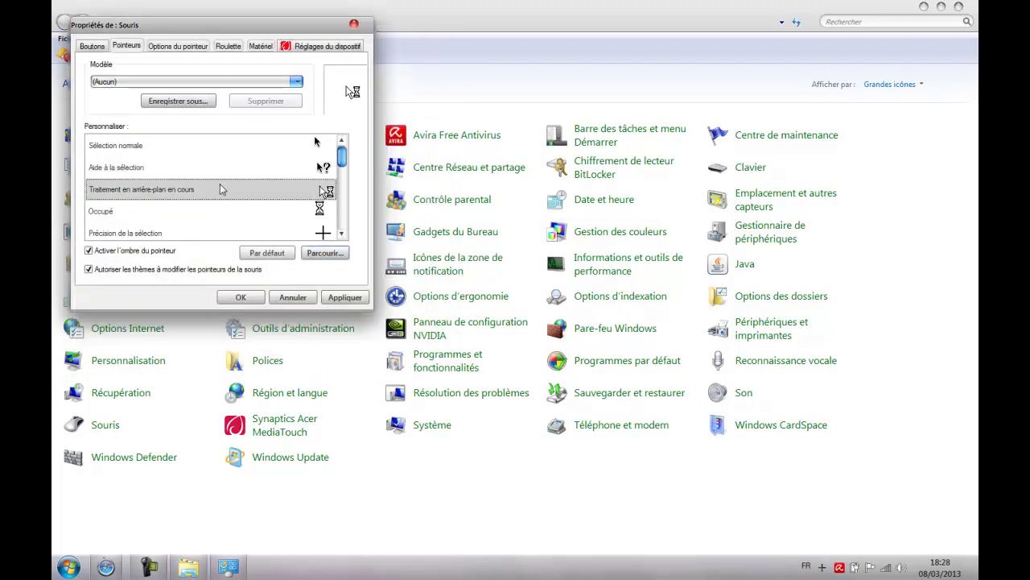
click(324, 253)
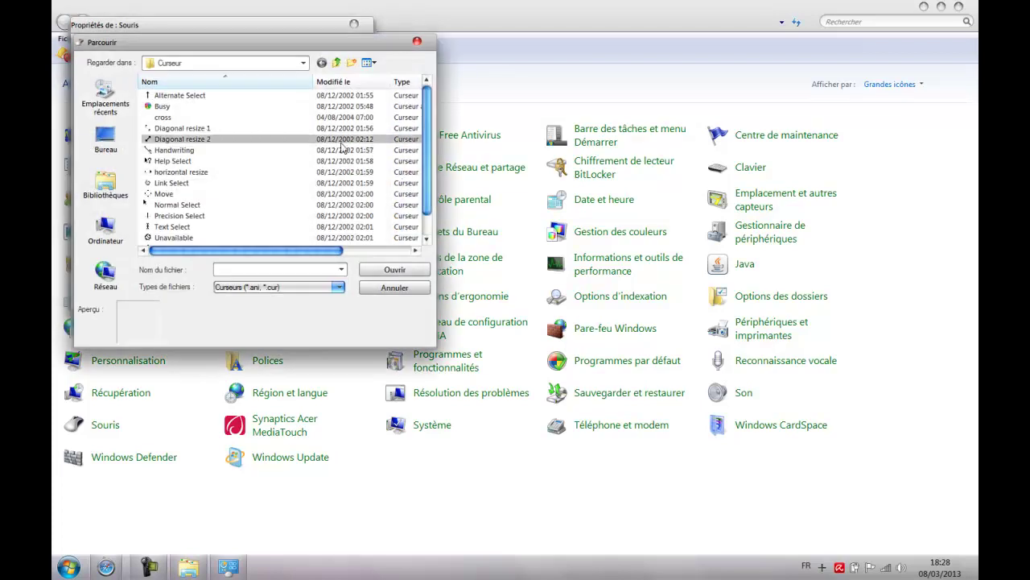
scroll(429, 170, down, 1)
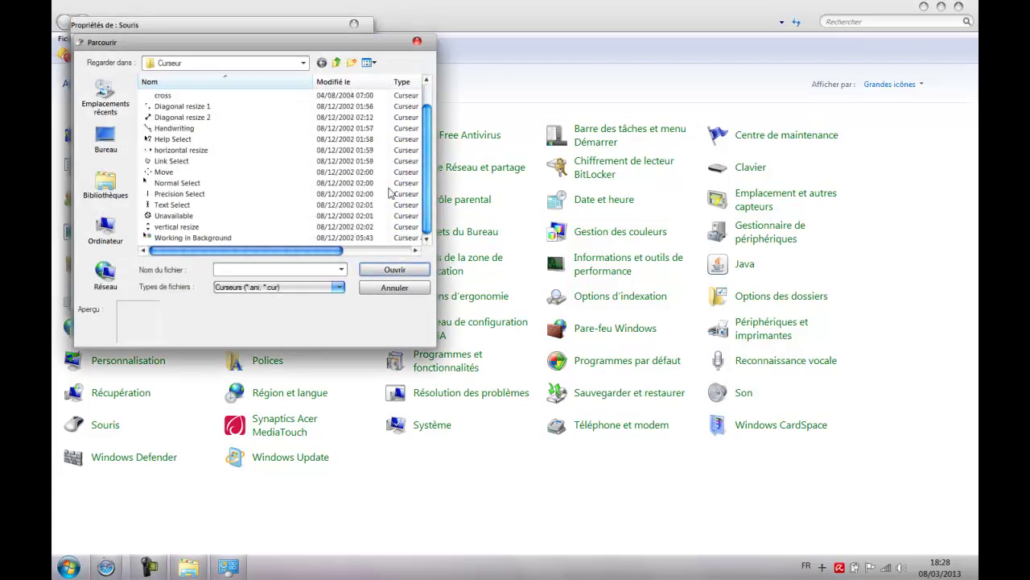
click(199, 240)
click(385, 270)
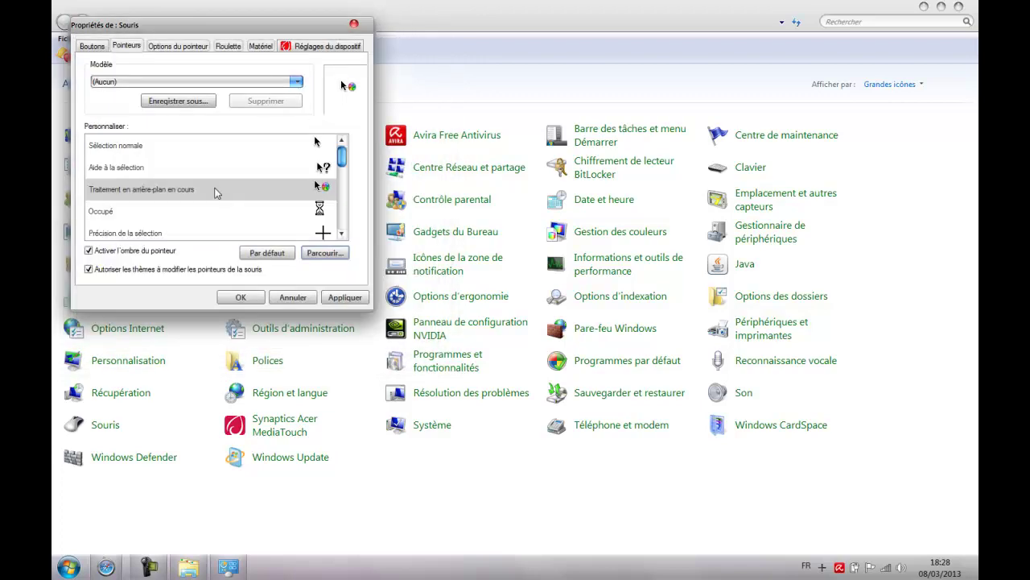
- Assign the Busy cursor from the Curseur folder to the Occupé pointer
click(169, 218)
click(322, 252)
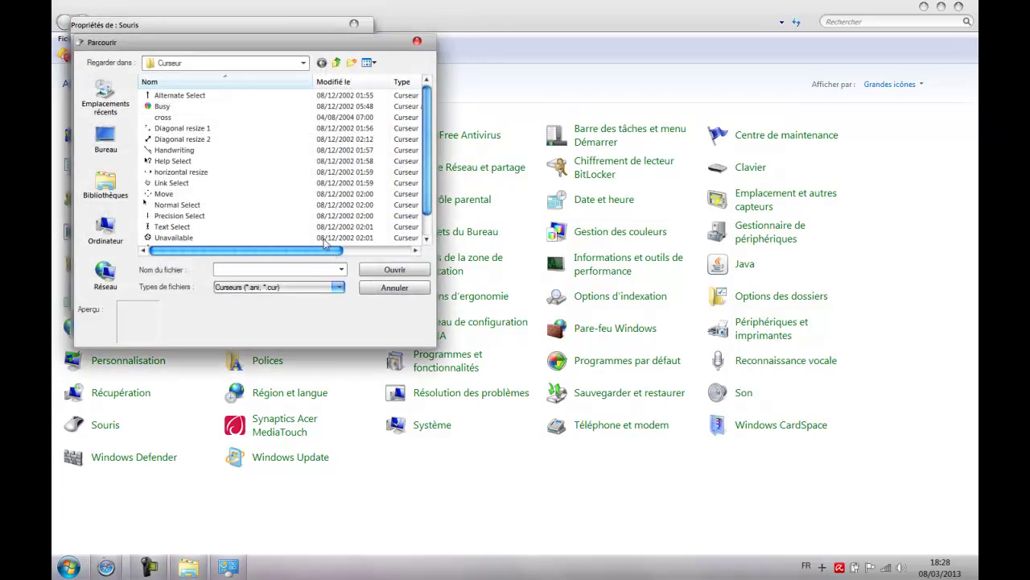
click(202, 107)
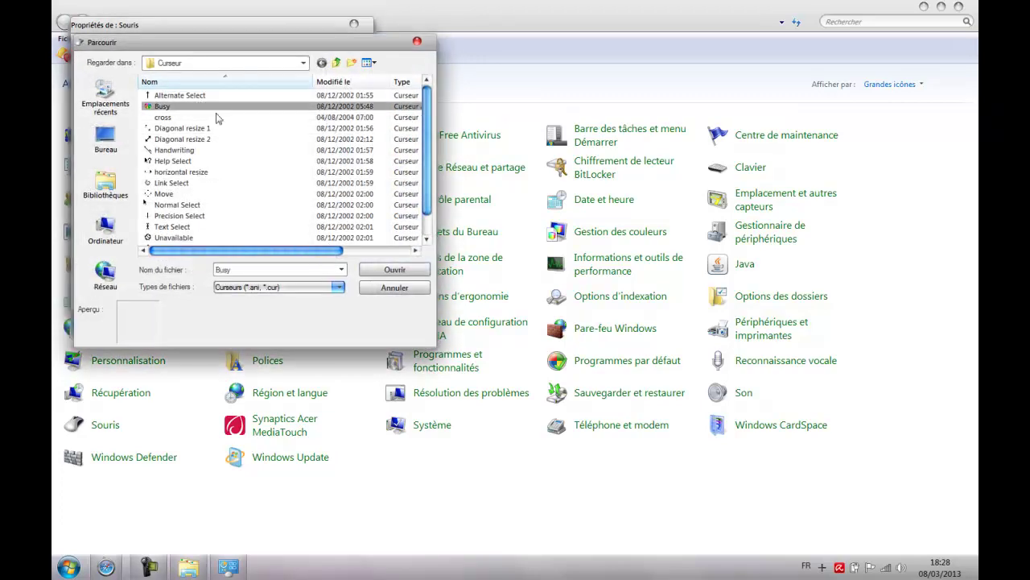
click(374, 271)
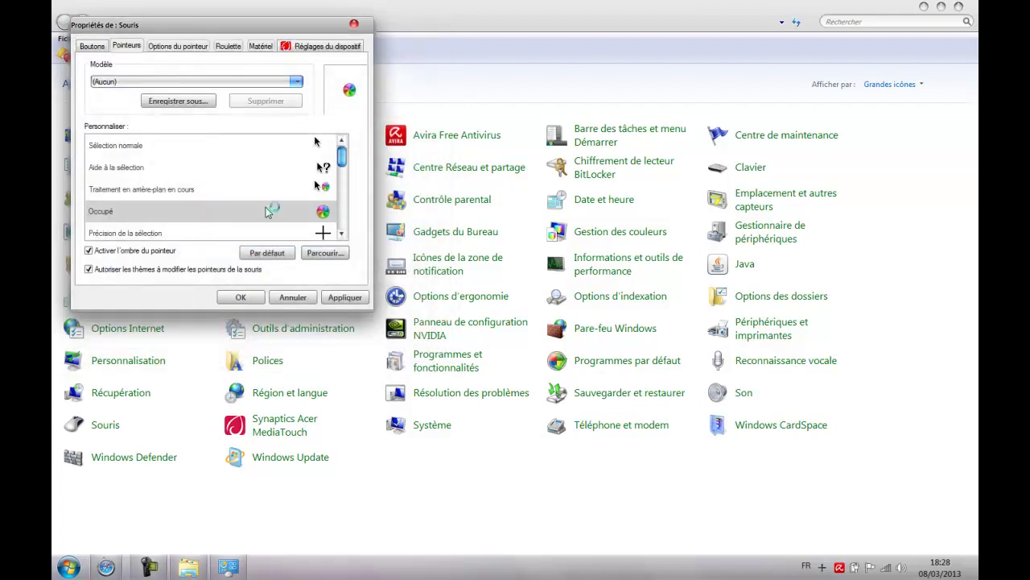
- Minimize the Luke Filewalker window and assign the Precision Select cursor to the Précision de la sélection pointer
scroll(341, 229, down, 1)
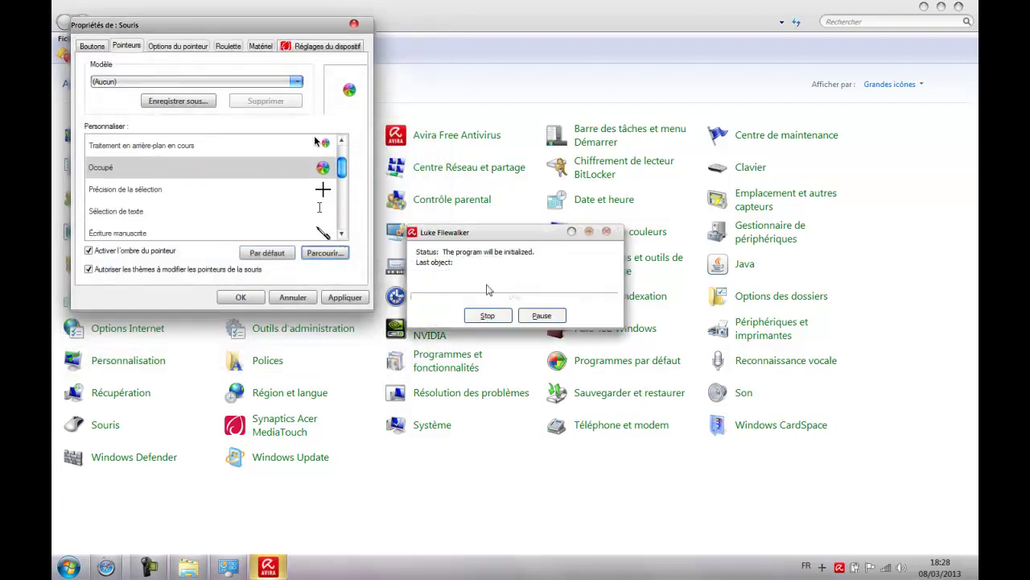
click(588, 231)
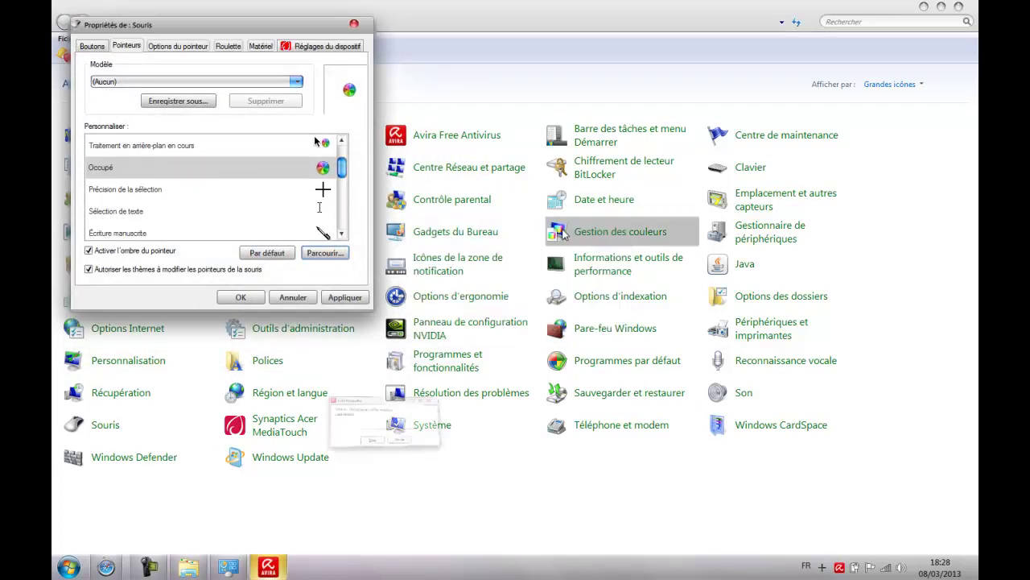
click(129, 190)
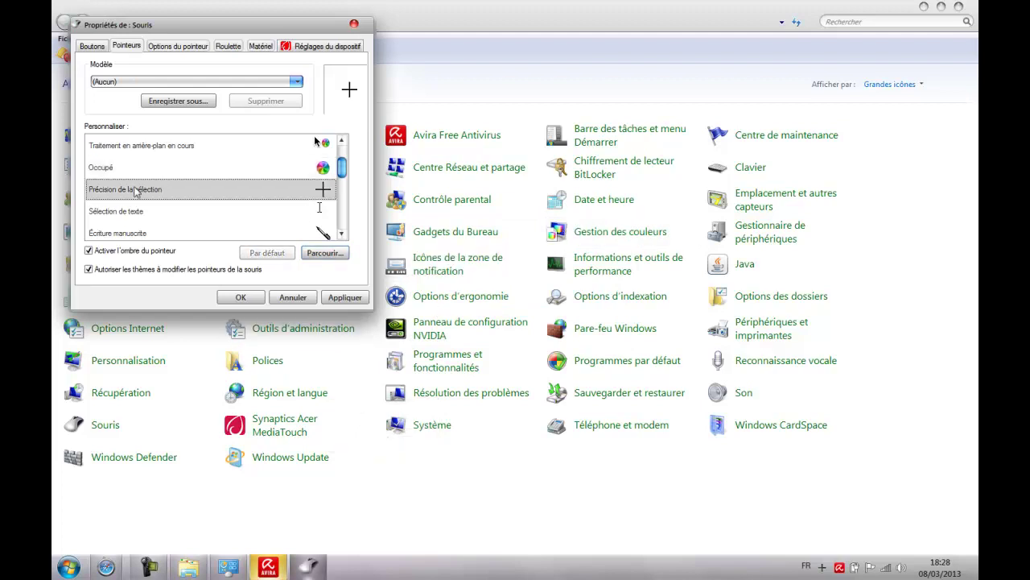
click(324, 253)
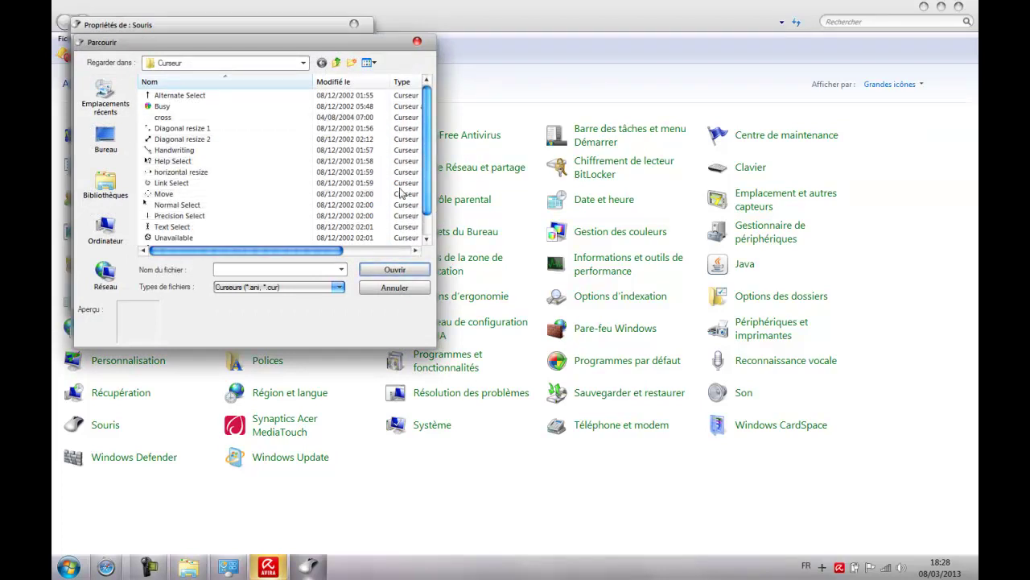
click(233, 215)
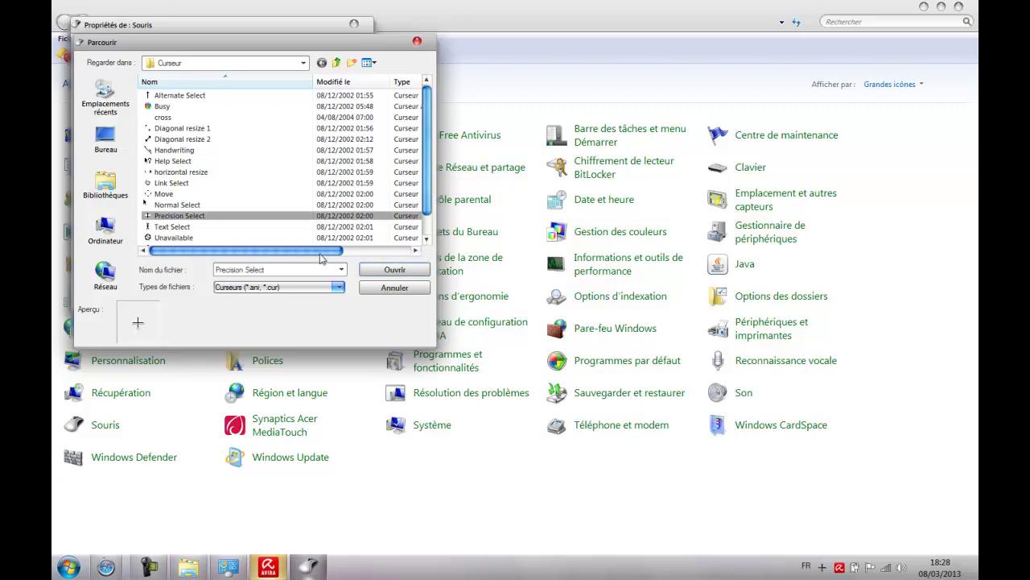
click(371, 272)
- Assign the Text Select cursor from the Curseur folder to the Sélection de texte pointer
click(272, 211)
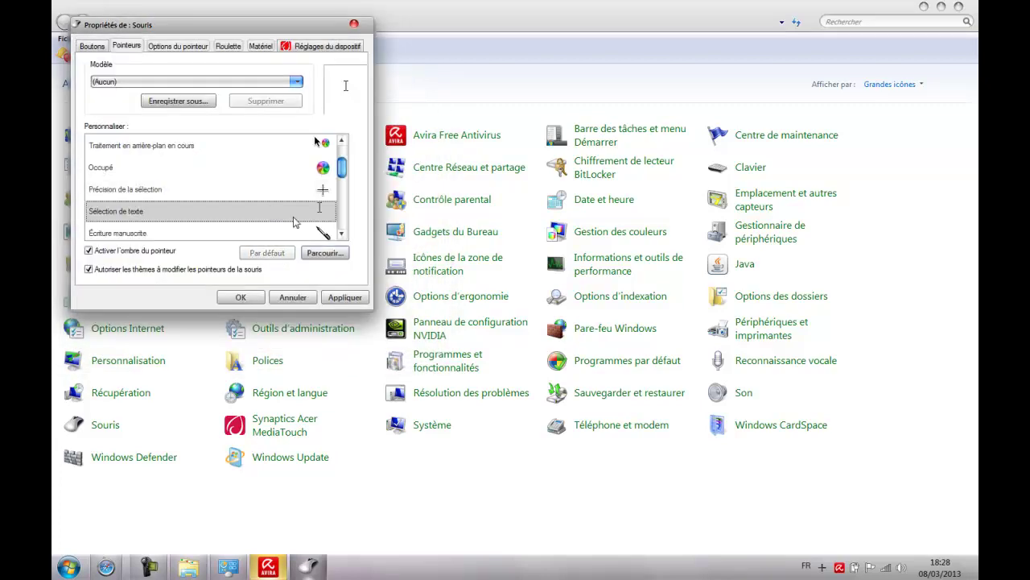
click(330, 253)
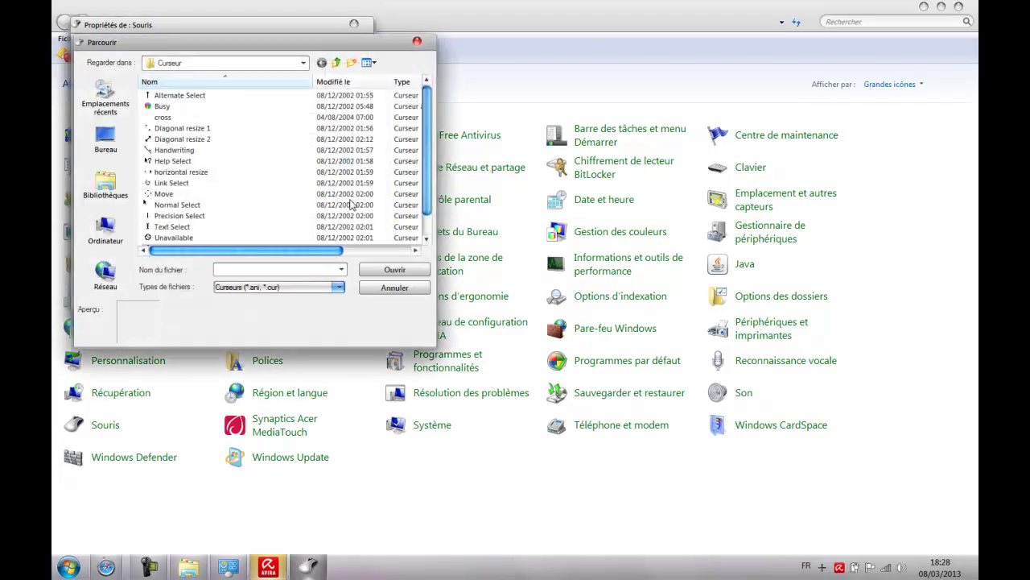
click(177, 227)
click(393, 288)
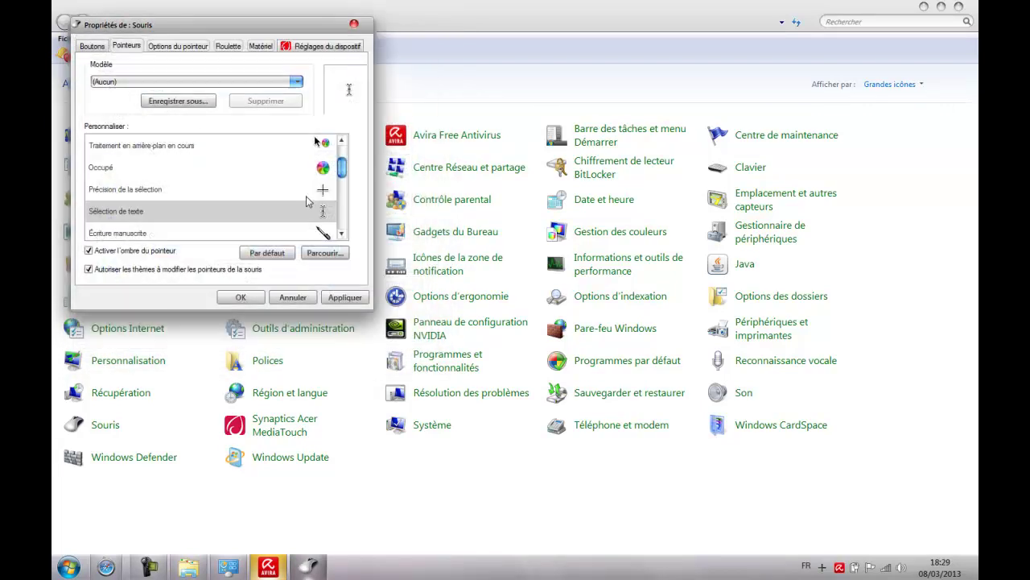
- Preview the current Écriture manuscrite and Non disponible pointers
click(343, 234)
click(343, 233)
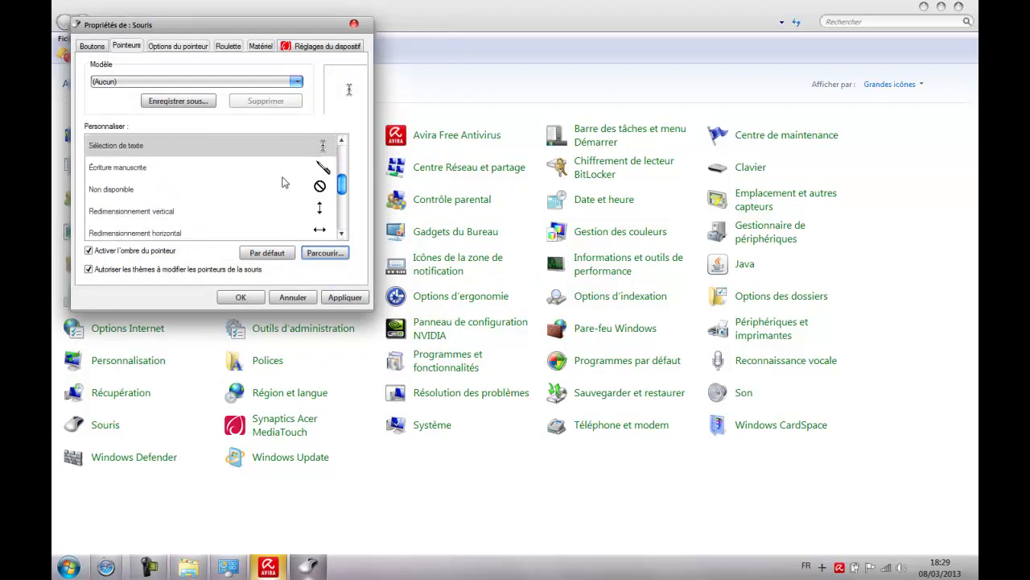
click(105, 194)
click(111, 174)
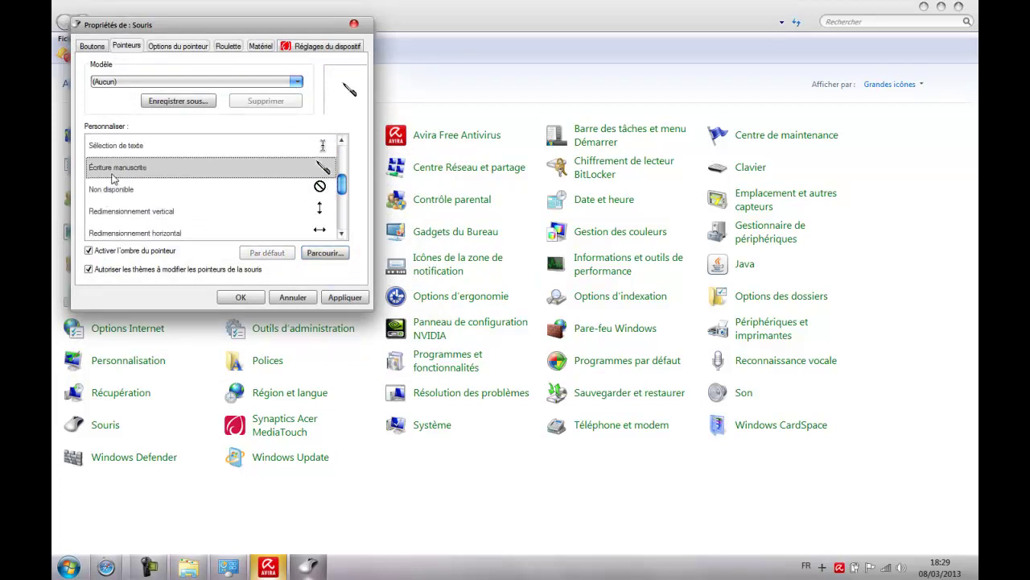
click(273, 186)
click(275, 172)
click(272, 191)
- Assign the vertical resize cursor from the Curseur folder to the Redimensionnement vertical pointer
click(240, 213)
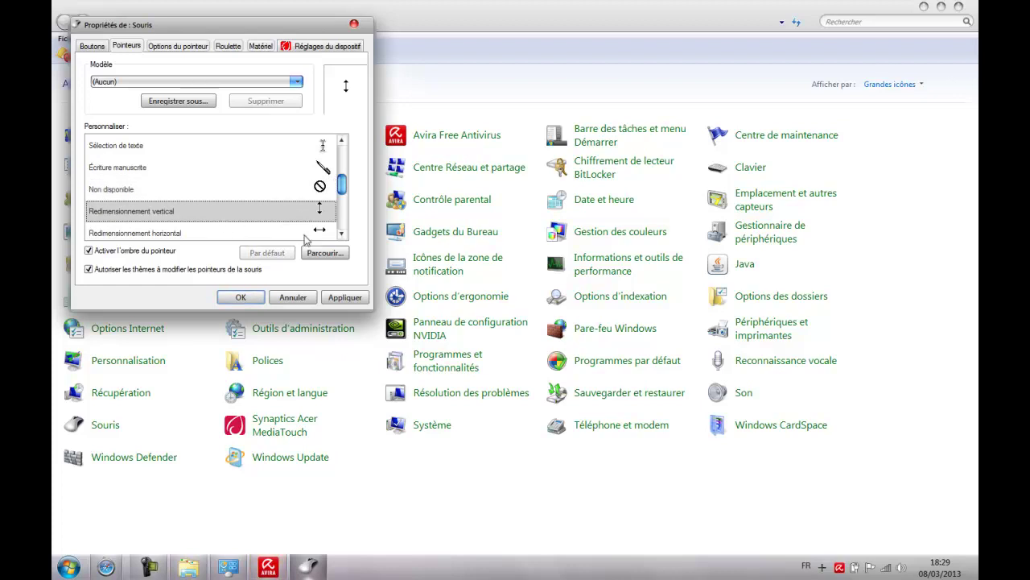
click(324, 253)
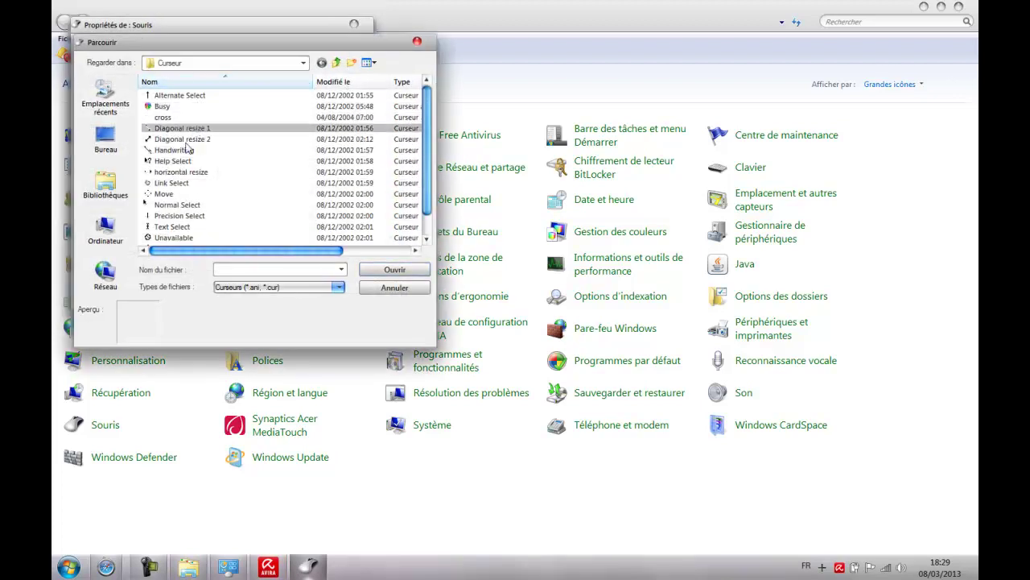
scroll(233, 161, down, 1)
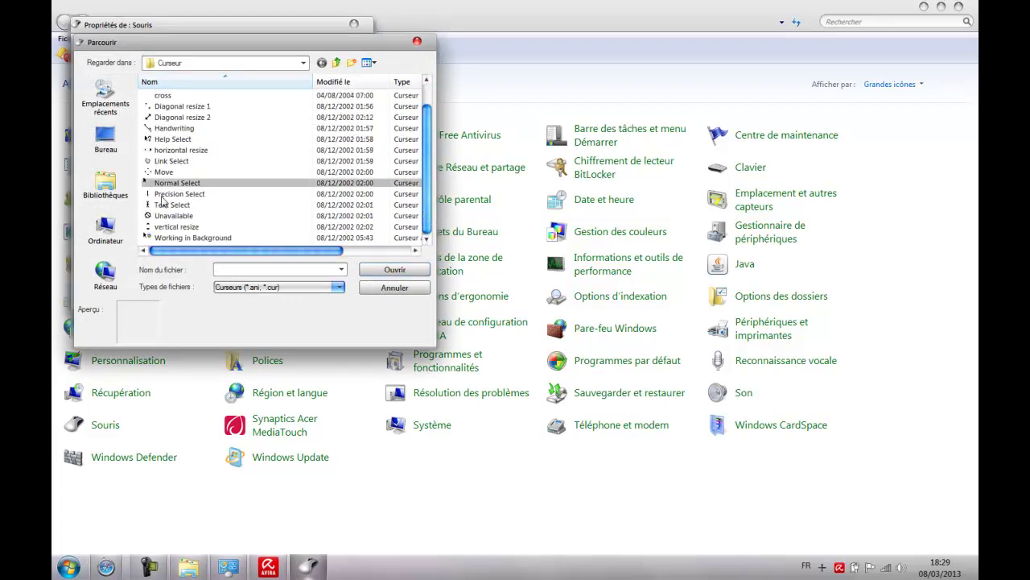
click(165, 227)
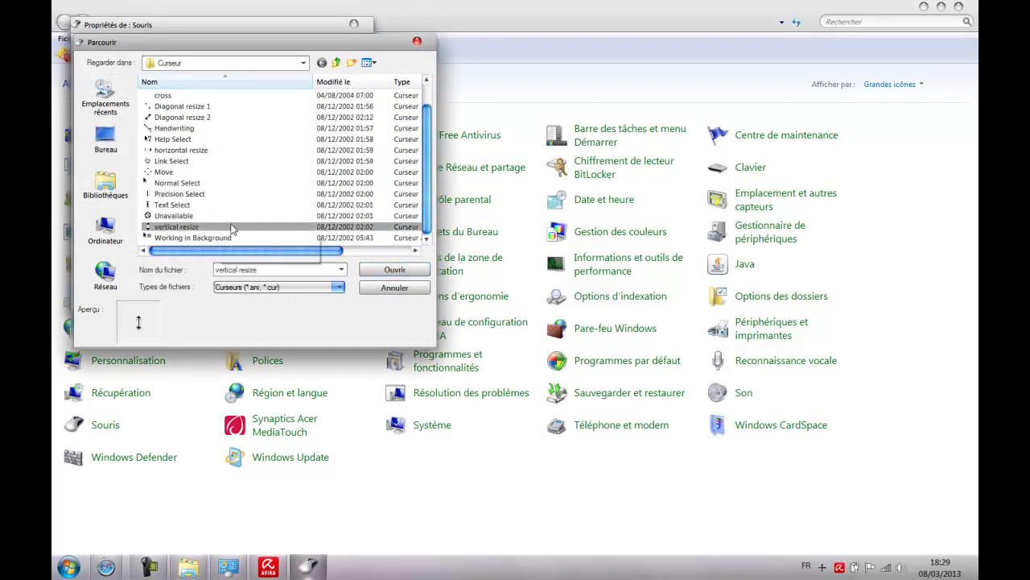
click(394, 270)
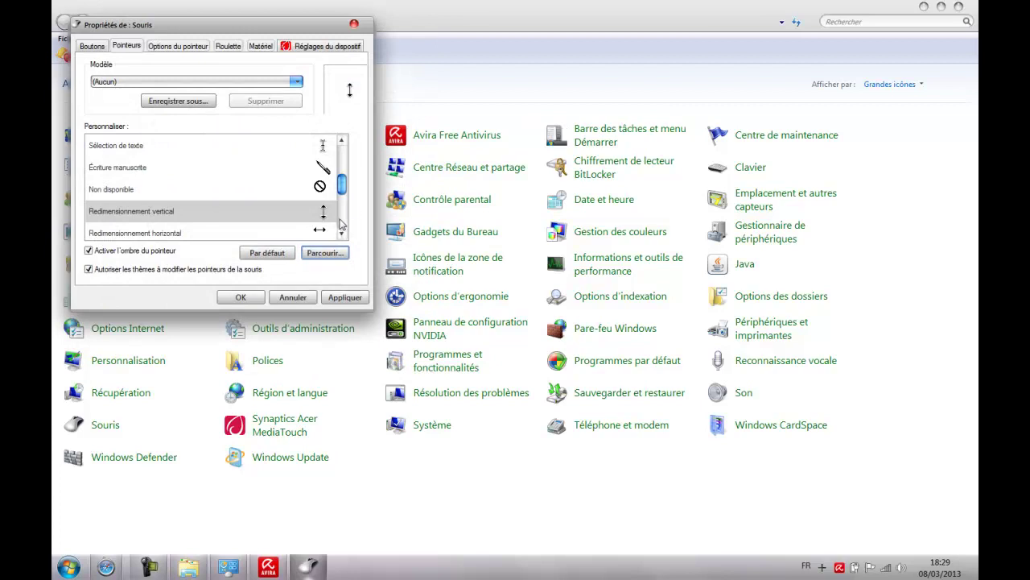
- Assign the horizontal resize cursor from the Curseur folder to the Redimensionnement horizontal pointer
click(341, 235)
click(341, 235)
click(169, 190)
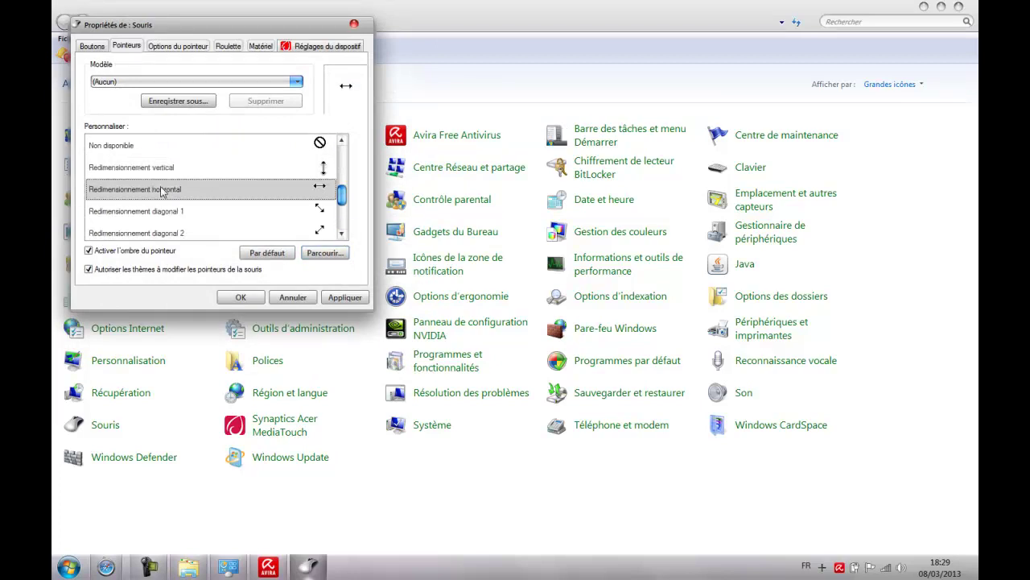
click(325, 253)
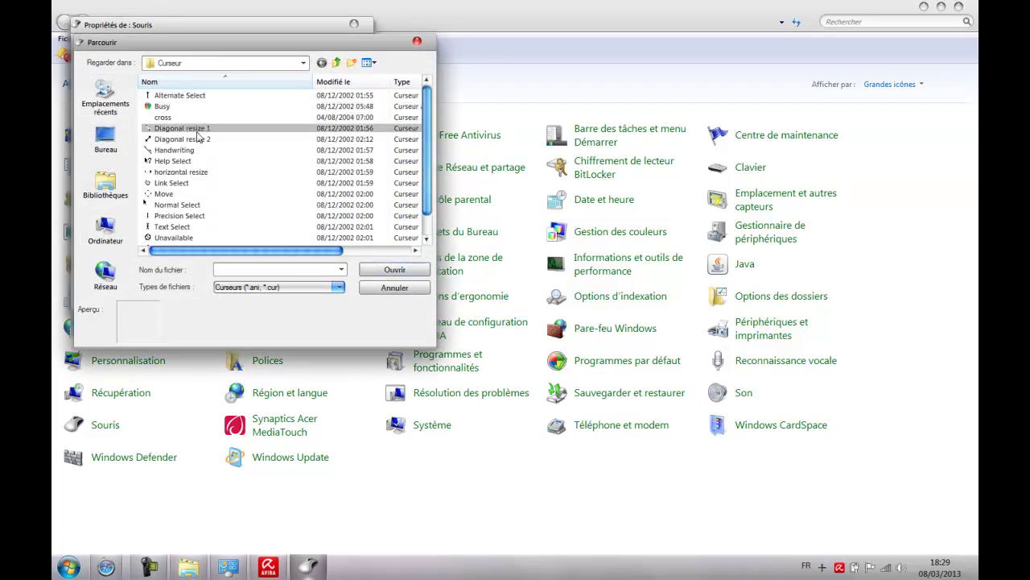
click(193, 172)
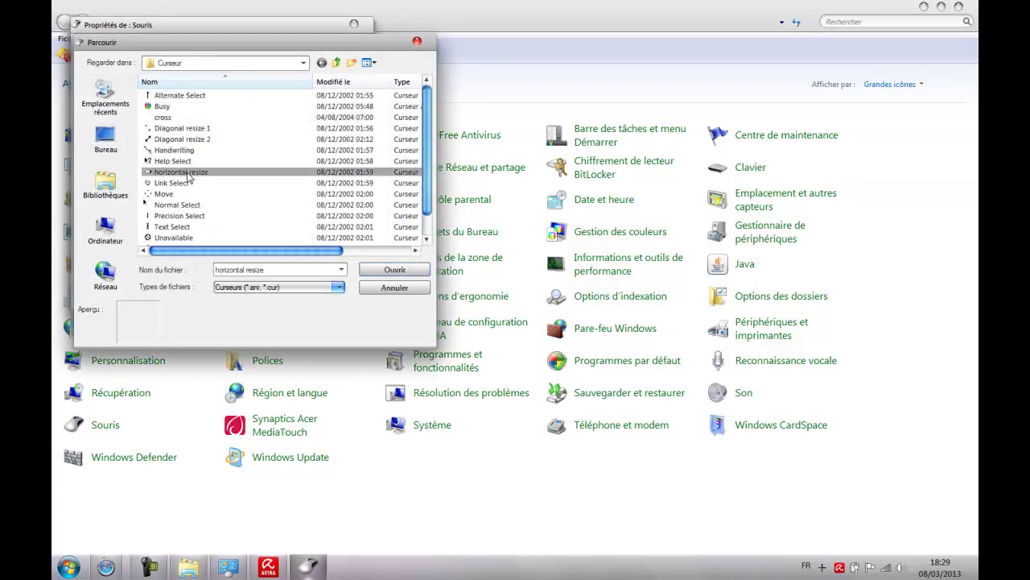
click(394, 270)
- Assign the Diagonal resize 1 cursor from the Curseur folder to the Redimensionnement diagonal 1 pointer
click(232, 211)
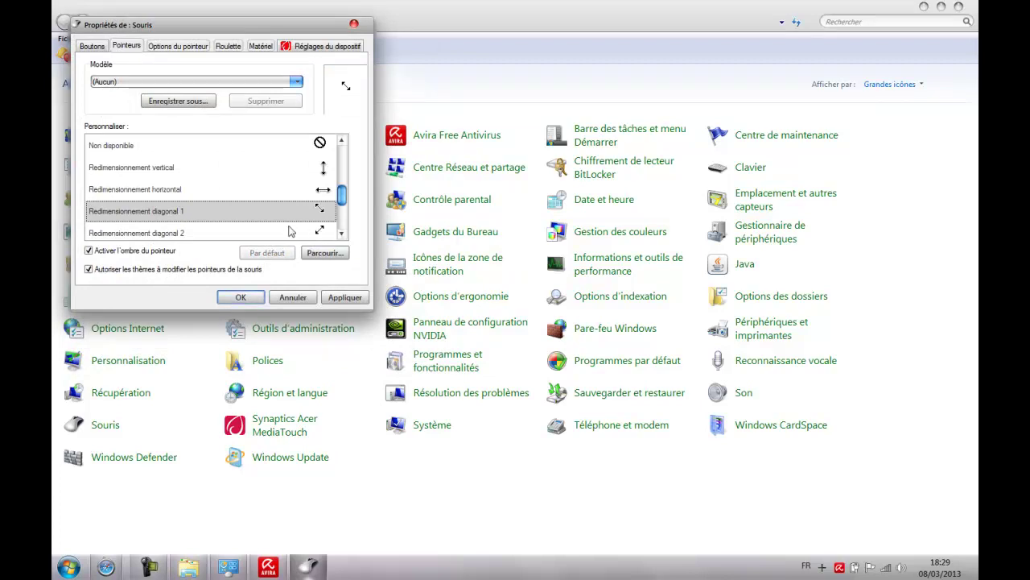
click(325, 252)
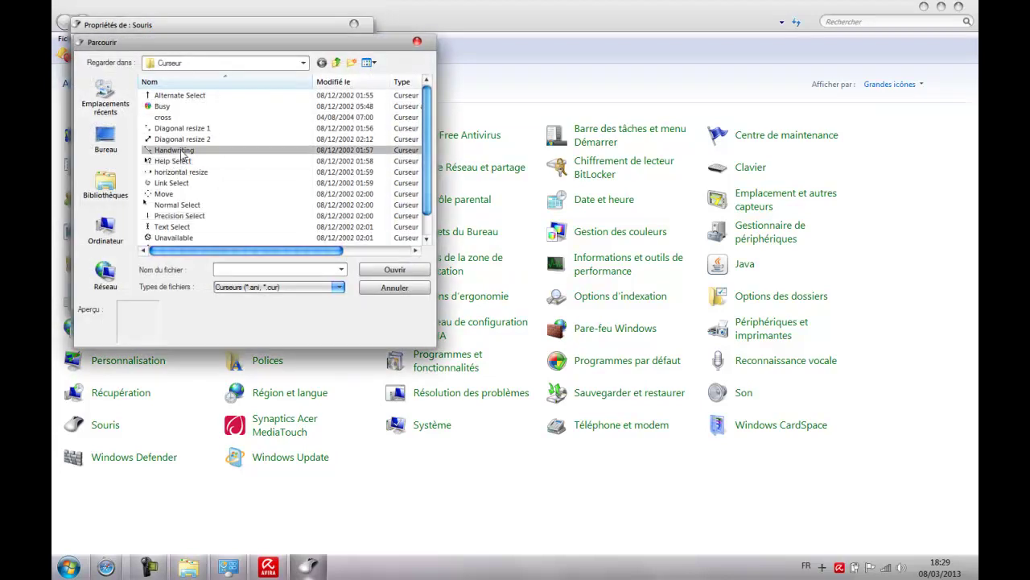
click(190, 129)
click(393, 270)
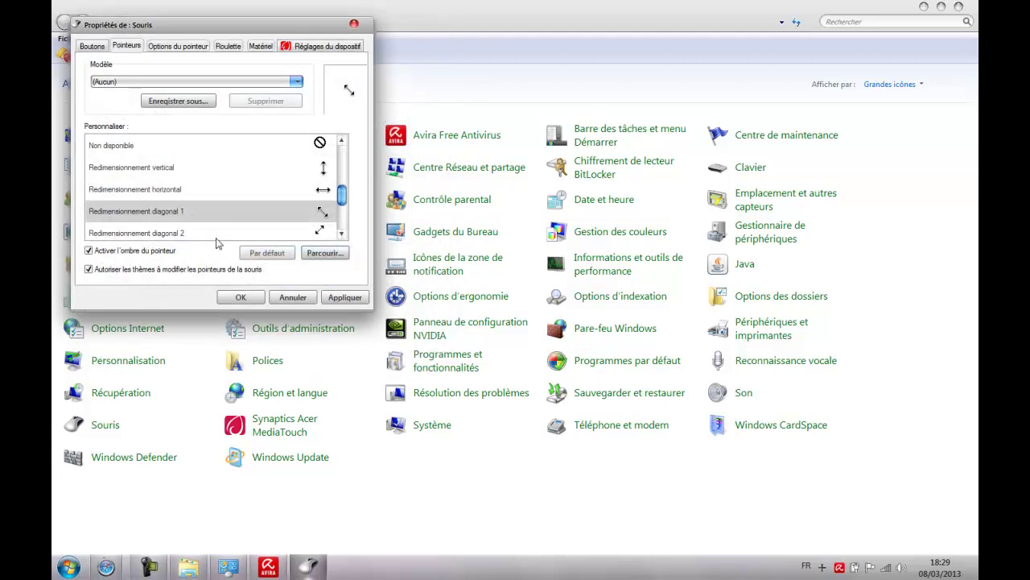
- Assign the Diagonal resize 2 cursor from the Curseur folder to the Redimensionnement diagonal 2 pointer
click(204, 235)
click(306, 254)
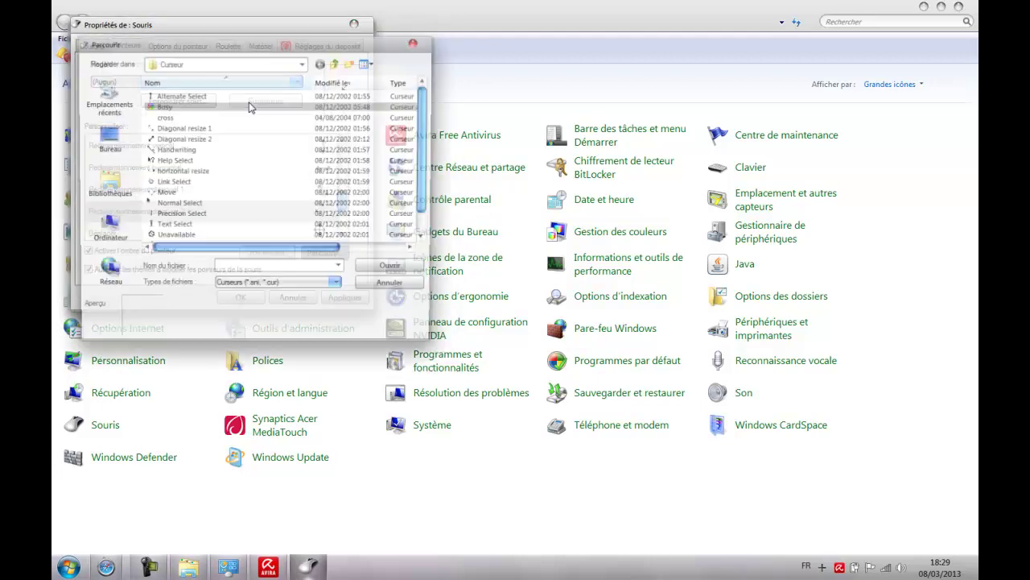
click(182, 138)
click(387, 270)
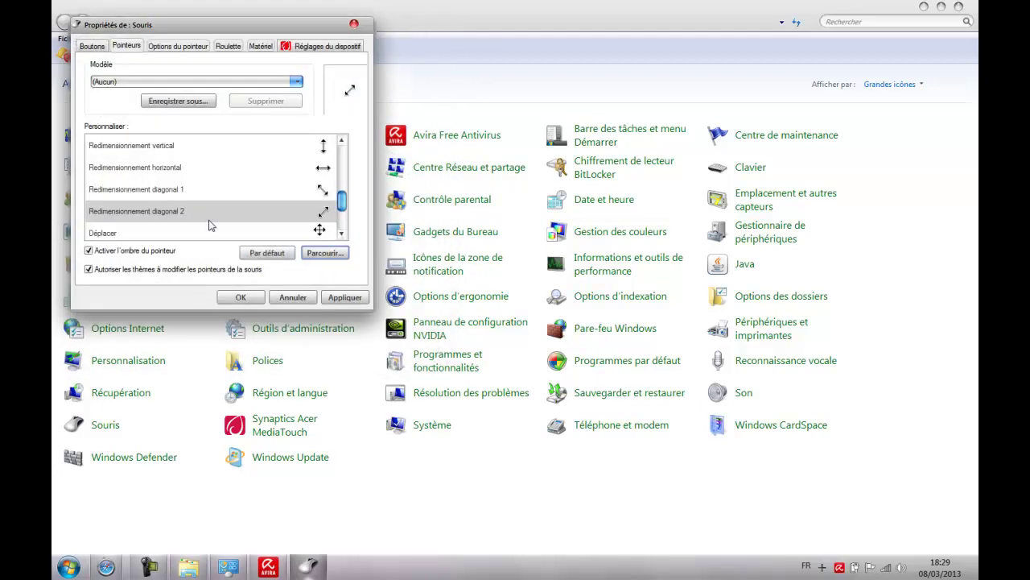
- Assign the Move cursor from the Curseur folder to the Déplacer pointer
scroll(344, 212, down, 1)
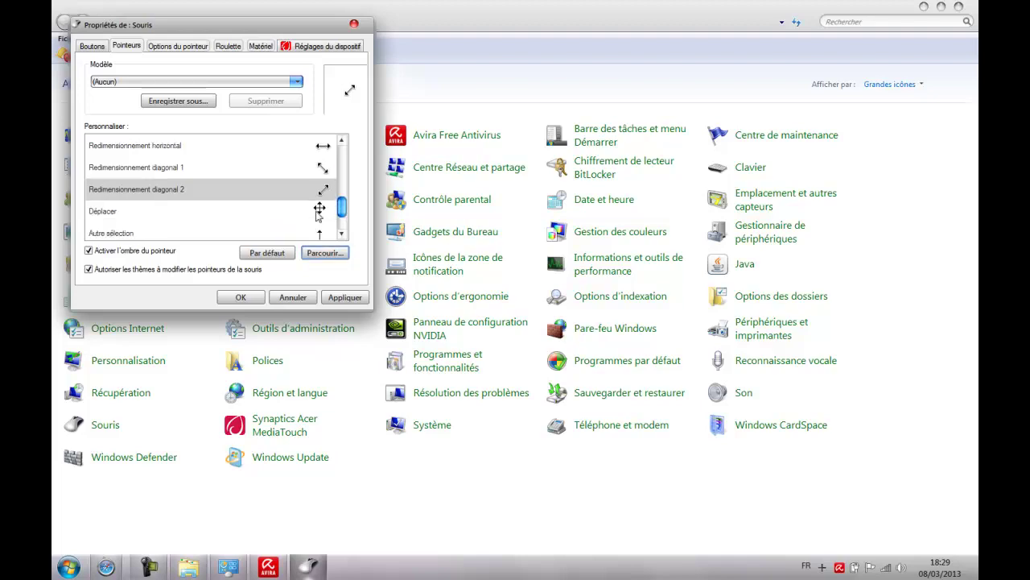
click(319, 212)
click(324, 252)
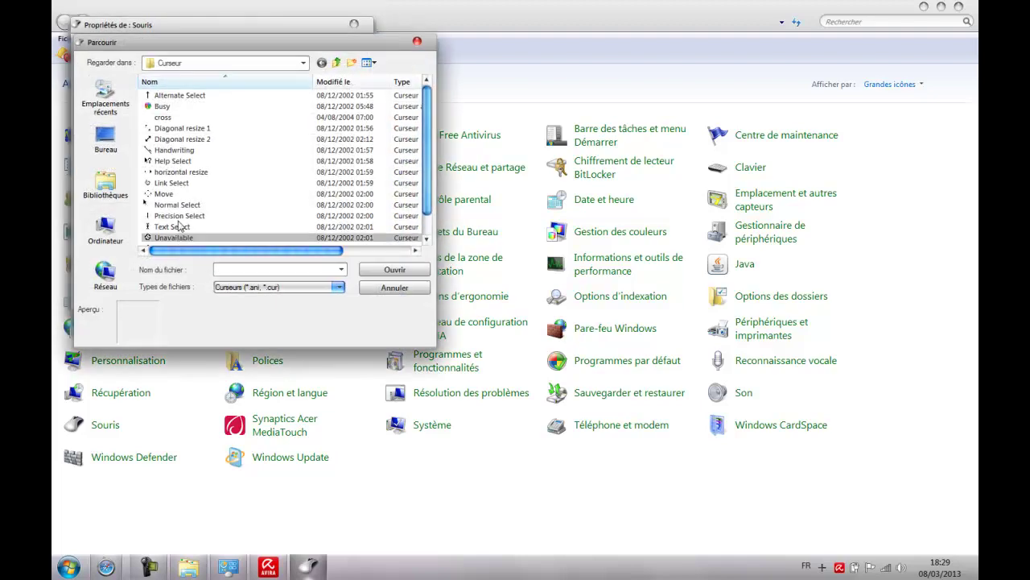
click(165, 193)
click(392, 270)
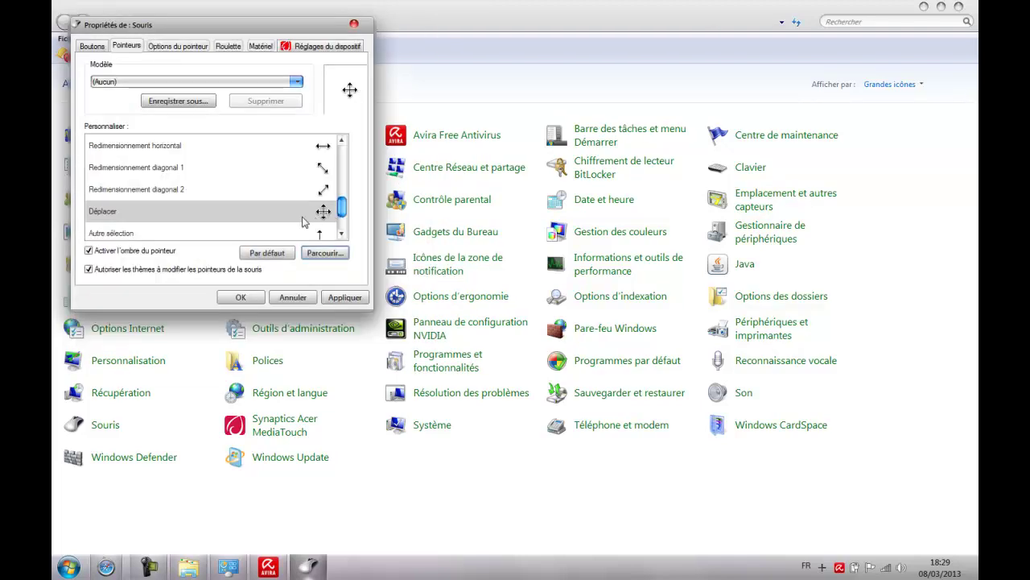
- Assign the Alternate Select cursor from the Curseur folder to the Autre sélection pointer
click(322, 233)
click(327, 252)
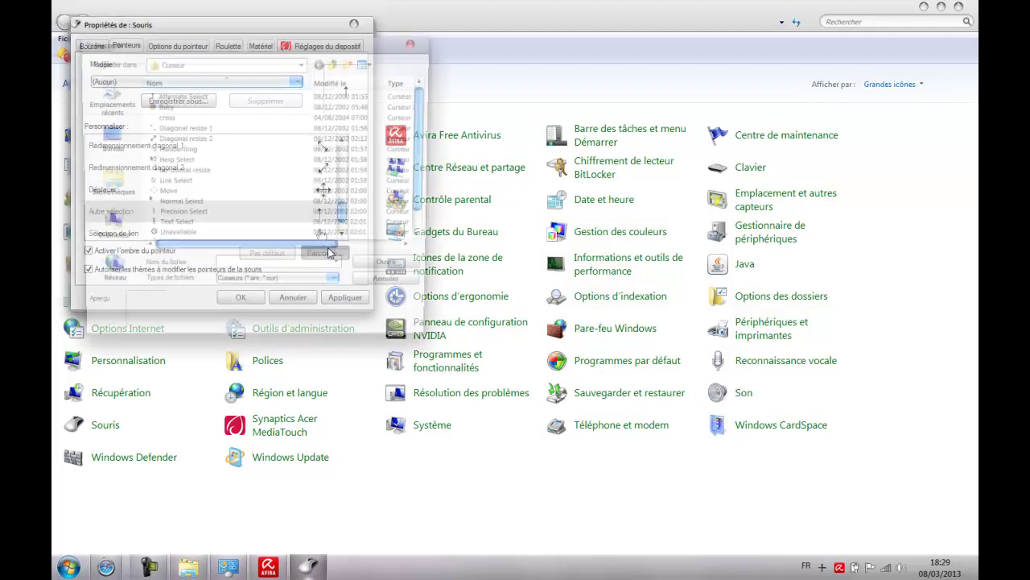
click(201, 97)
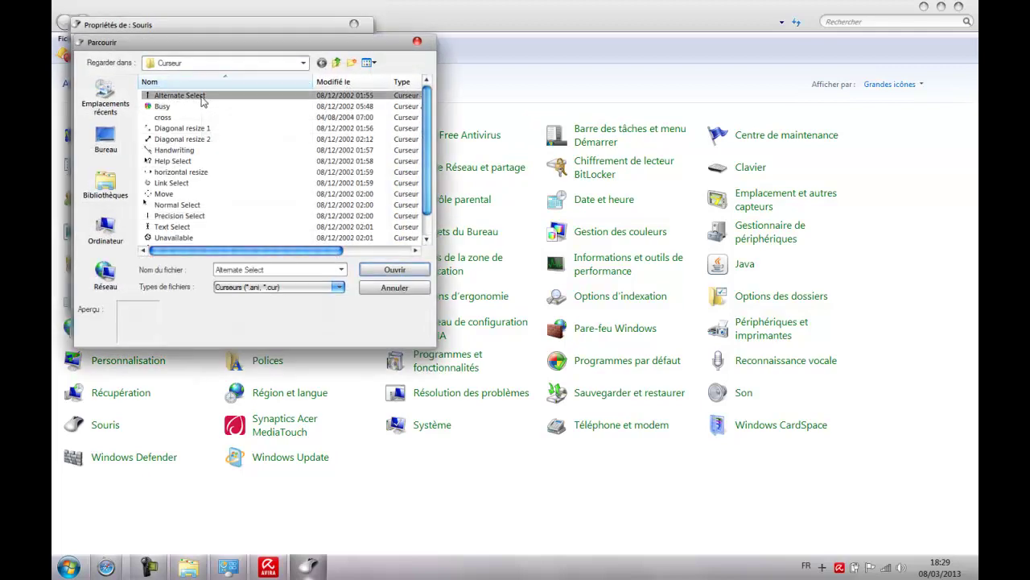
click(395, 269)
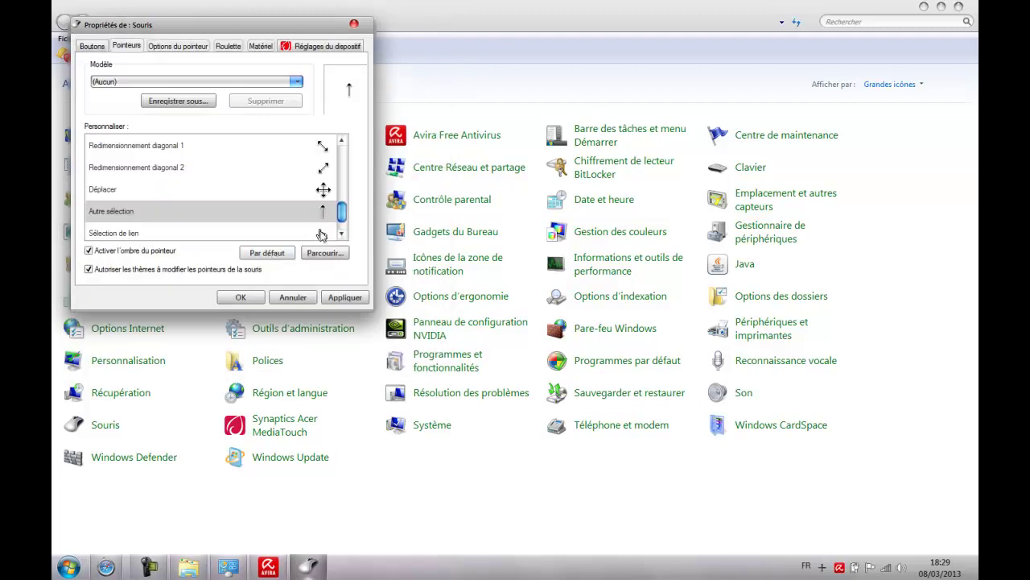
- Assign the Link Select cursor from the Curseur folder to the Sélection de lien pointer
click(344, 228)
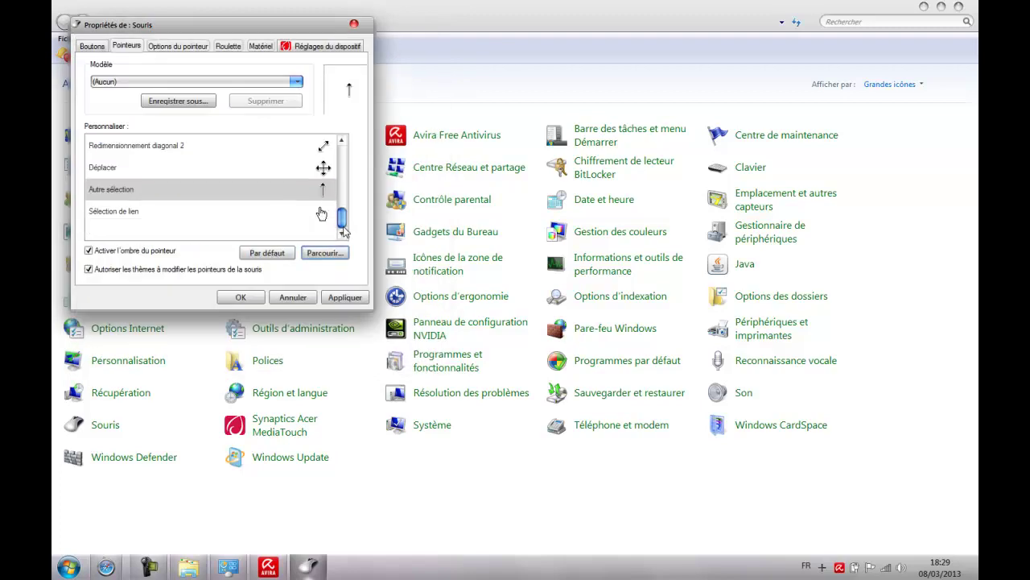
click(225, 214)
click(325, 253)
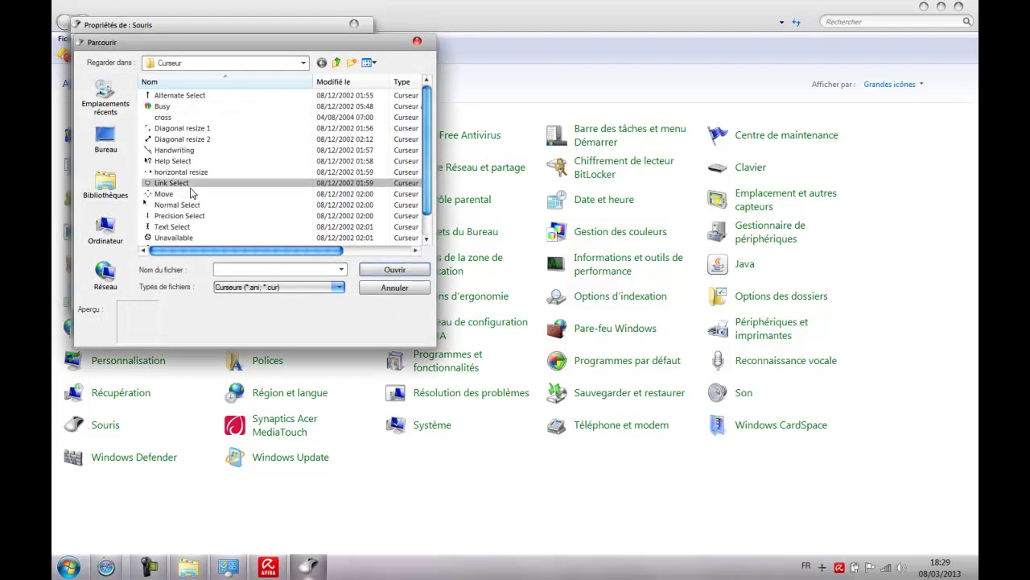
click(234, 183)
click(388, 274)
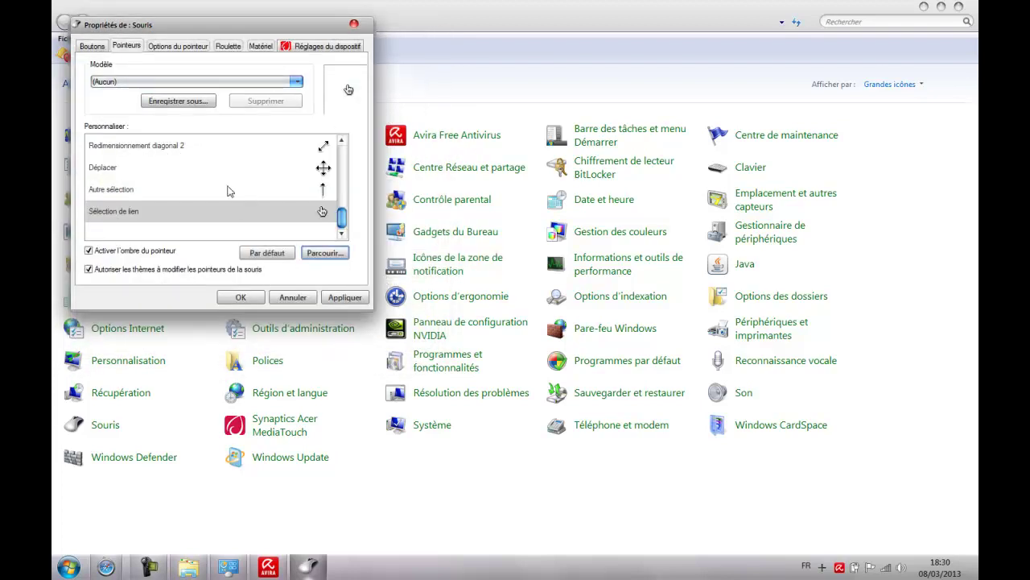
- Save the pointer scheme as "Tuto Mac os x" and apply it, closing the mouse properties
click(177, 103)
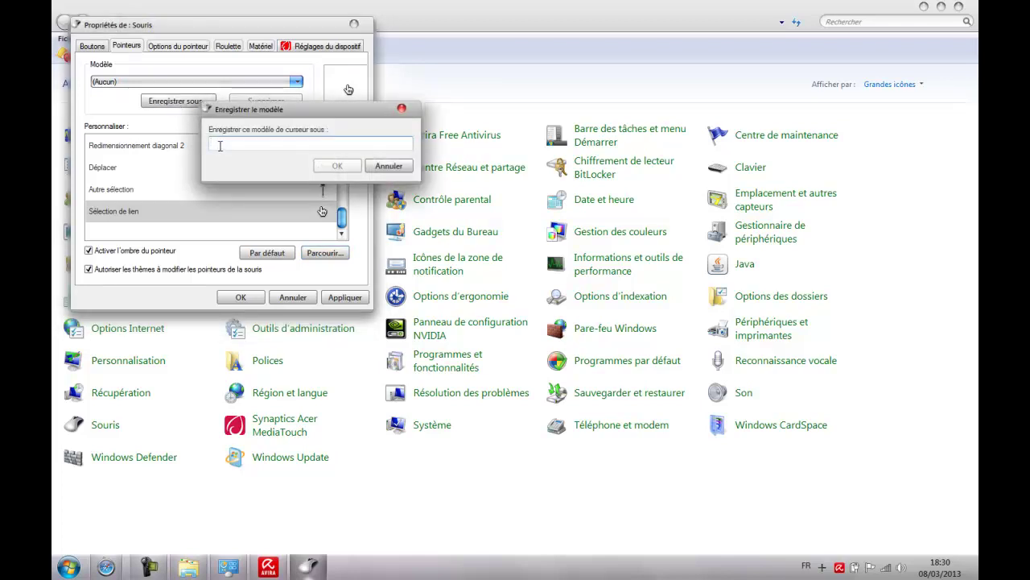
text(T)
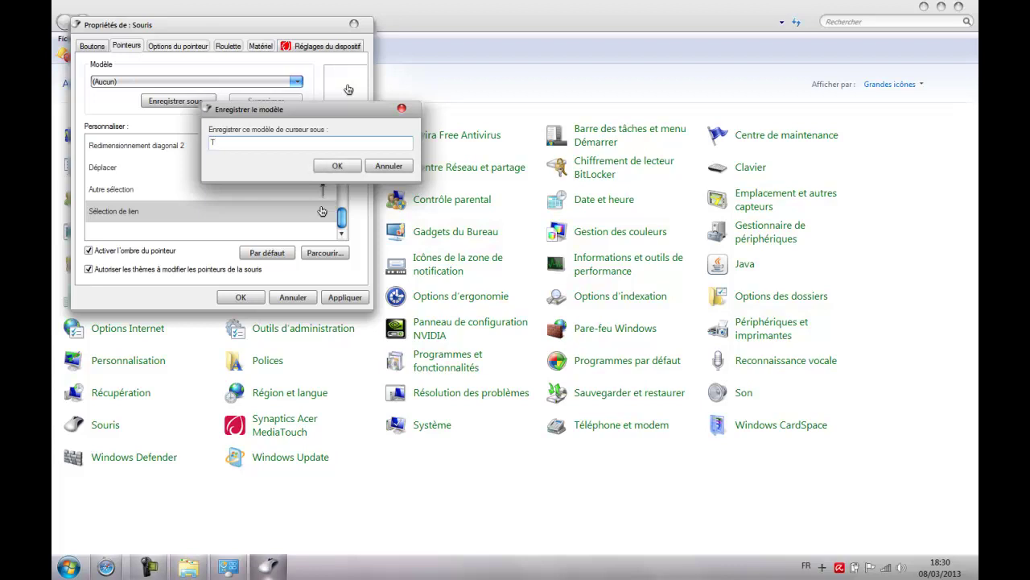
text(uto Mac os x)
click(337, 166)
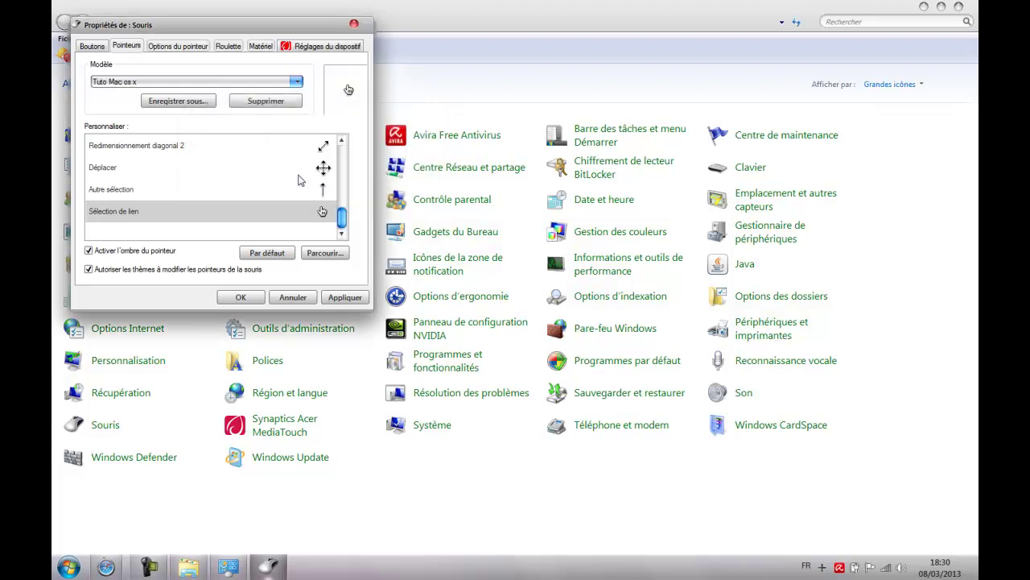
click(360, 299)
click(241, 297)
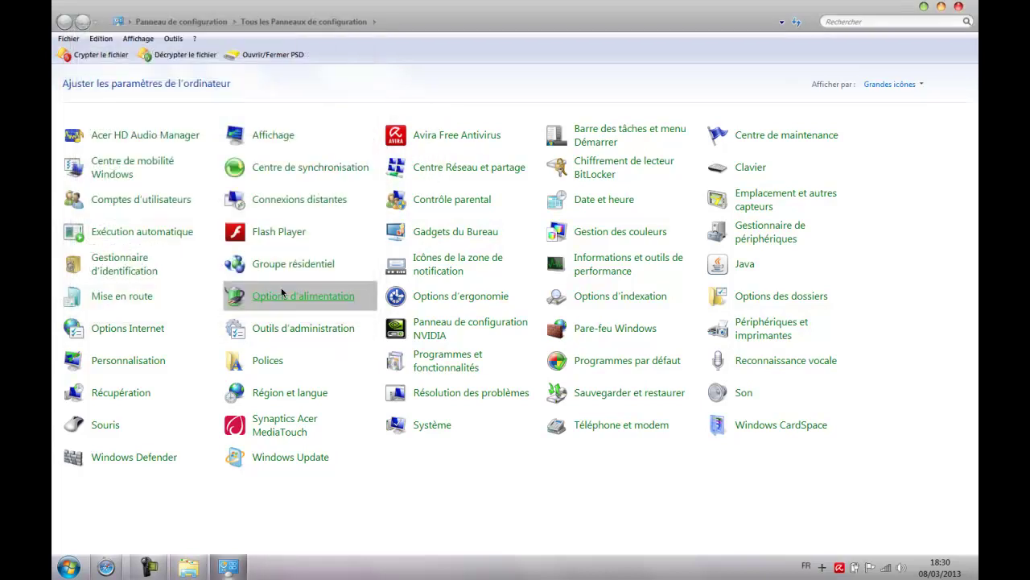
- Close the Control Panel and open the Mac OS X Leopard folder in the tutorial's main folder
click(959, 6)
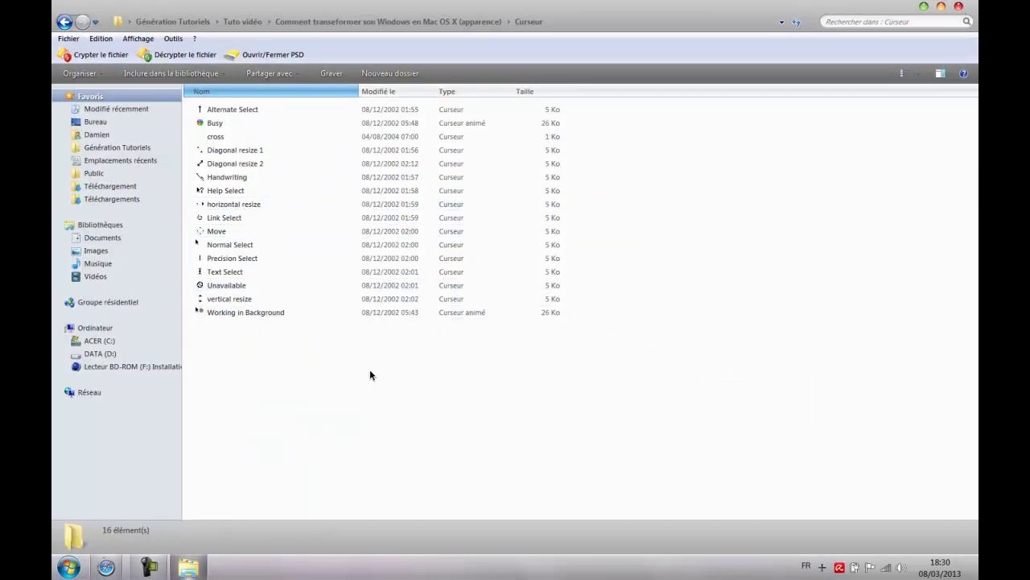
click(64, 21)
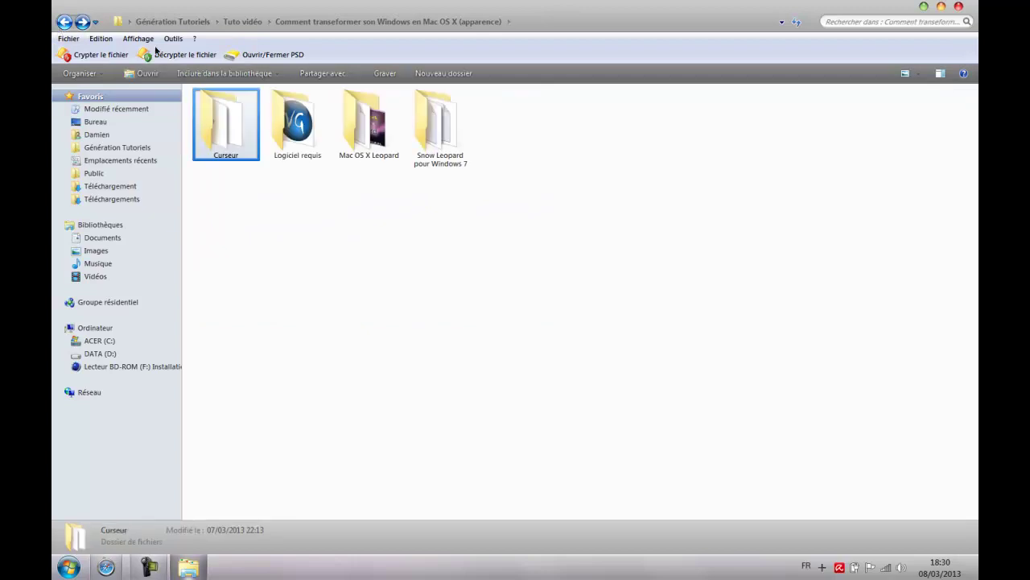
click(276, 180)
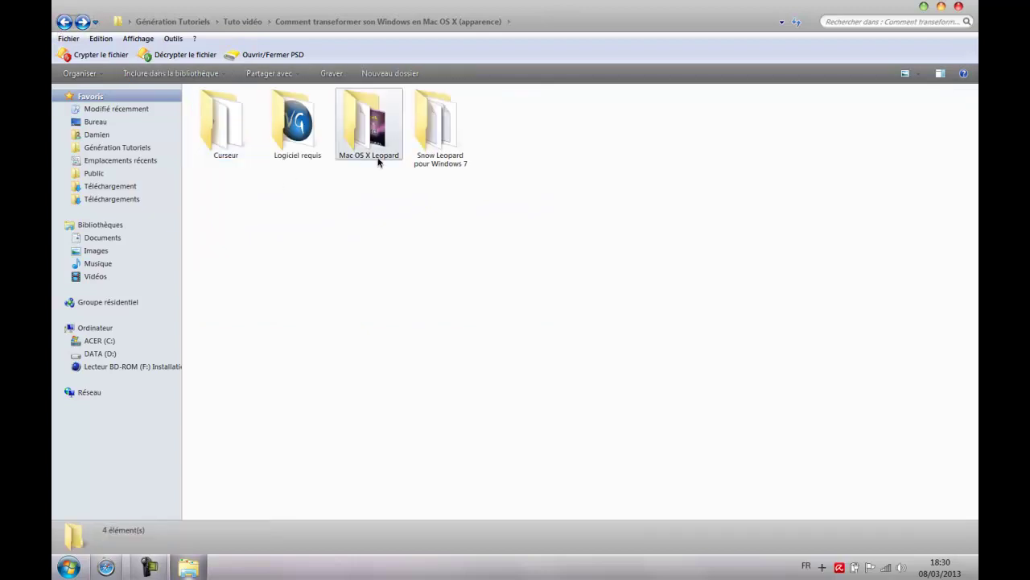
double_click(375, 103)
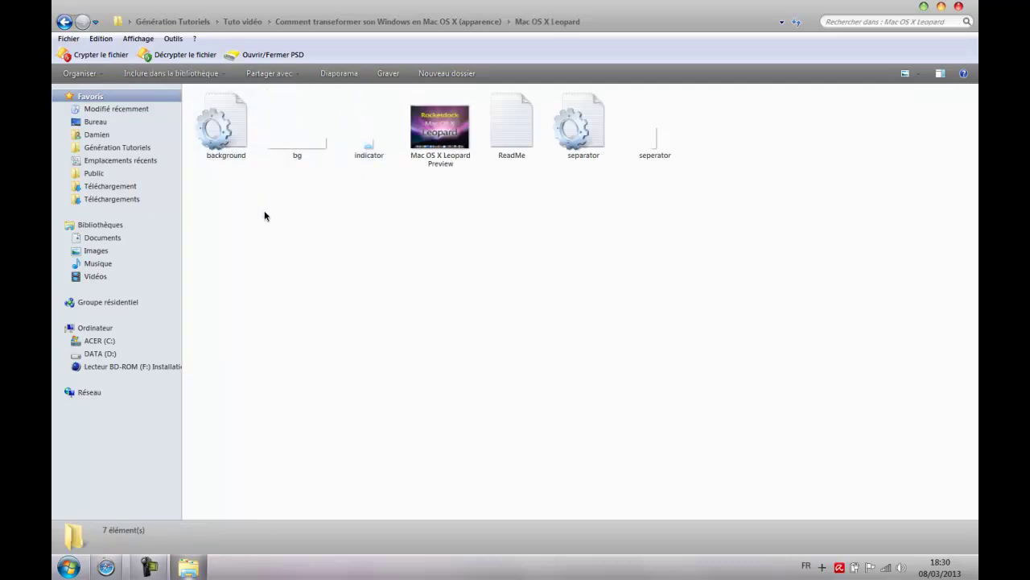
- Minimize the folder window and launch RocketDock by searching for "rocketdock"
click(923, 11)
key(super)
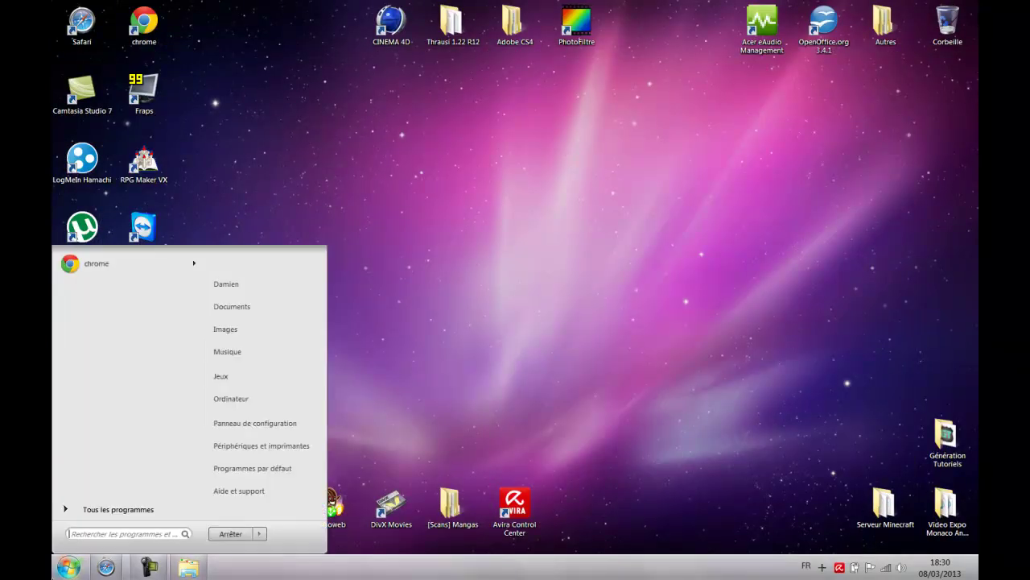
text(rocketdock)
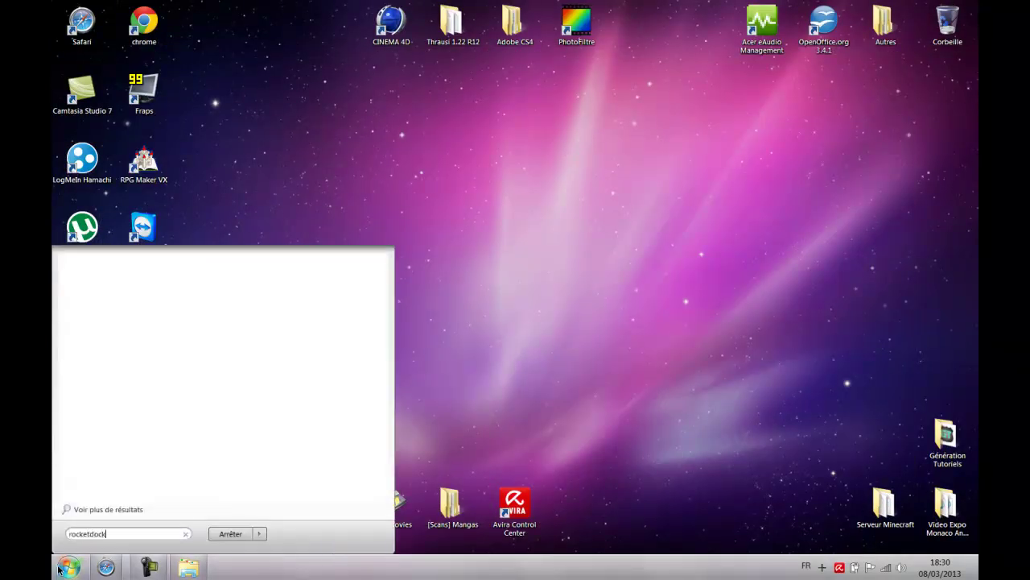
click(121, 296)
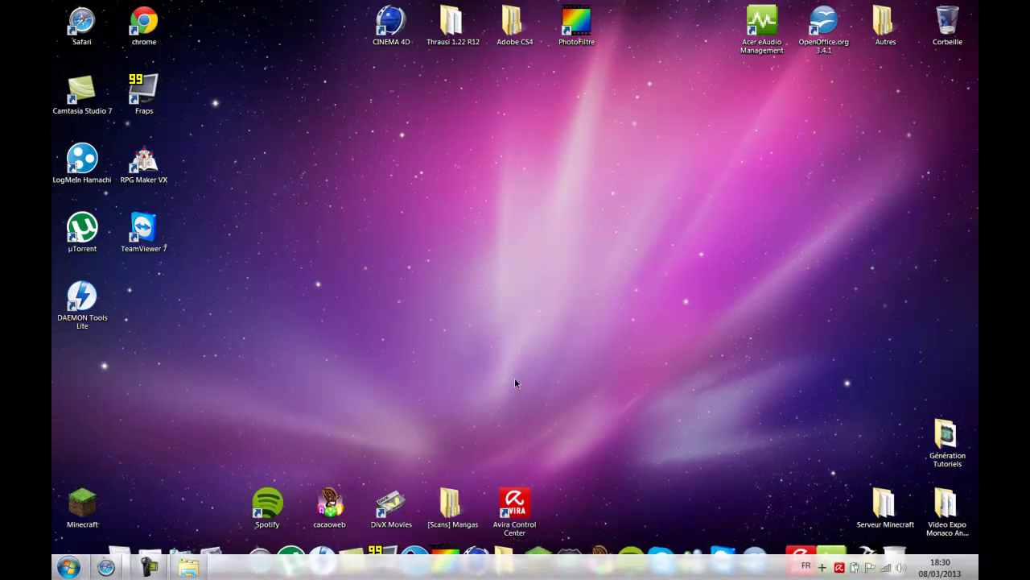
- Quit RocketDock and set the taskbar position to En haut in the taskbar properties
right_click(280, 552)
click(294, 540)
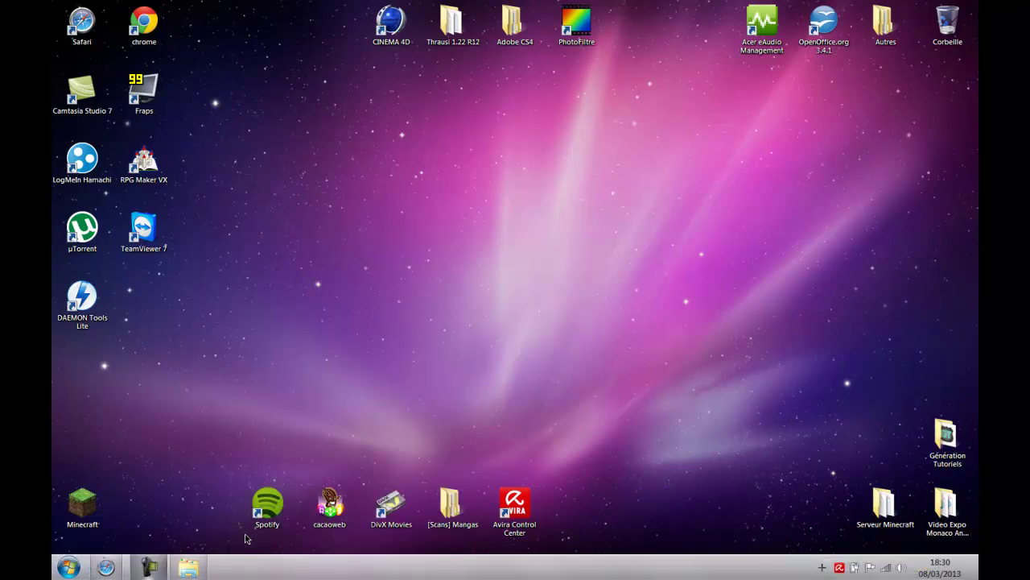
right_click(249, 569)
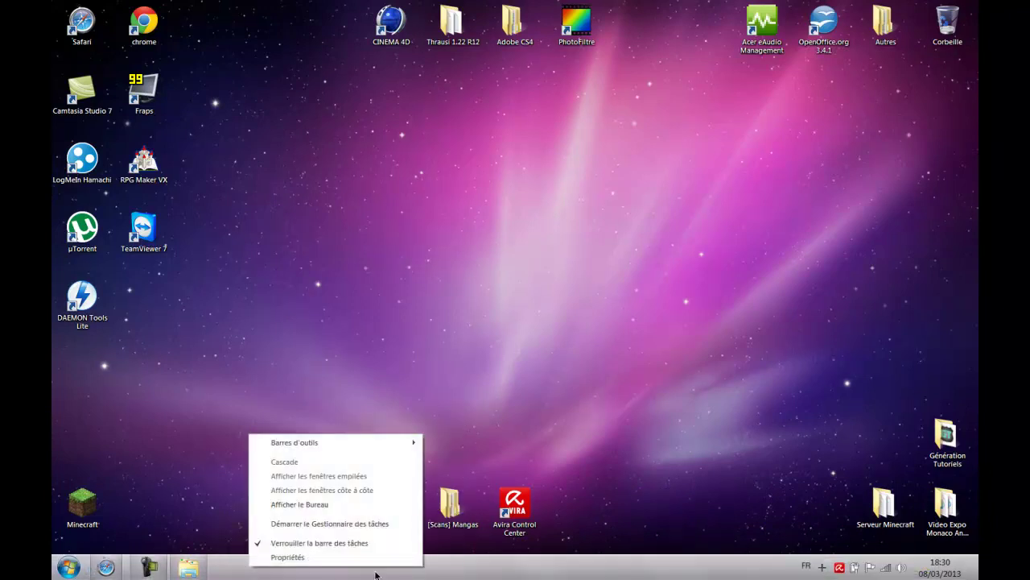
click(303, 557)
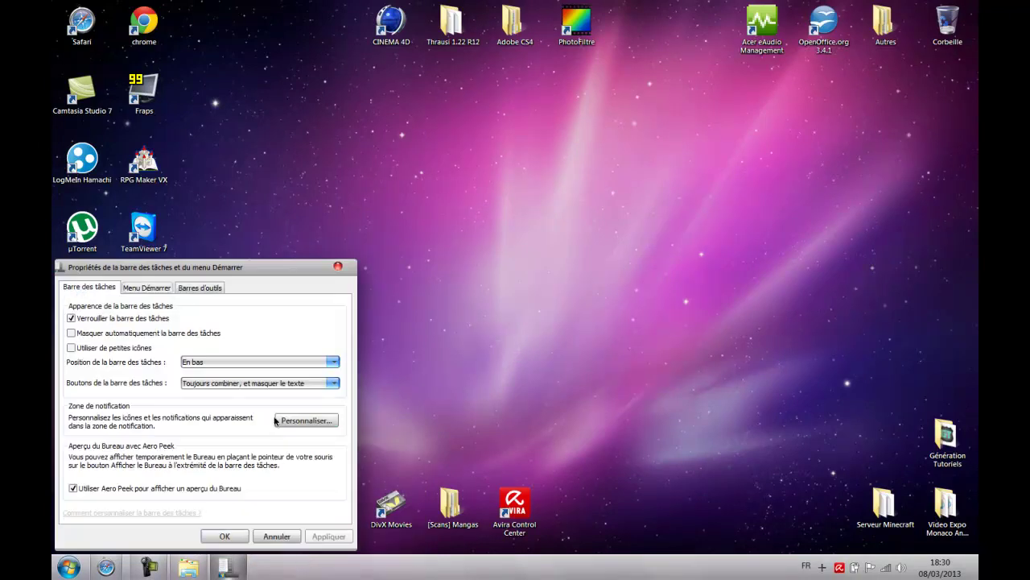
click(200, 363)
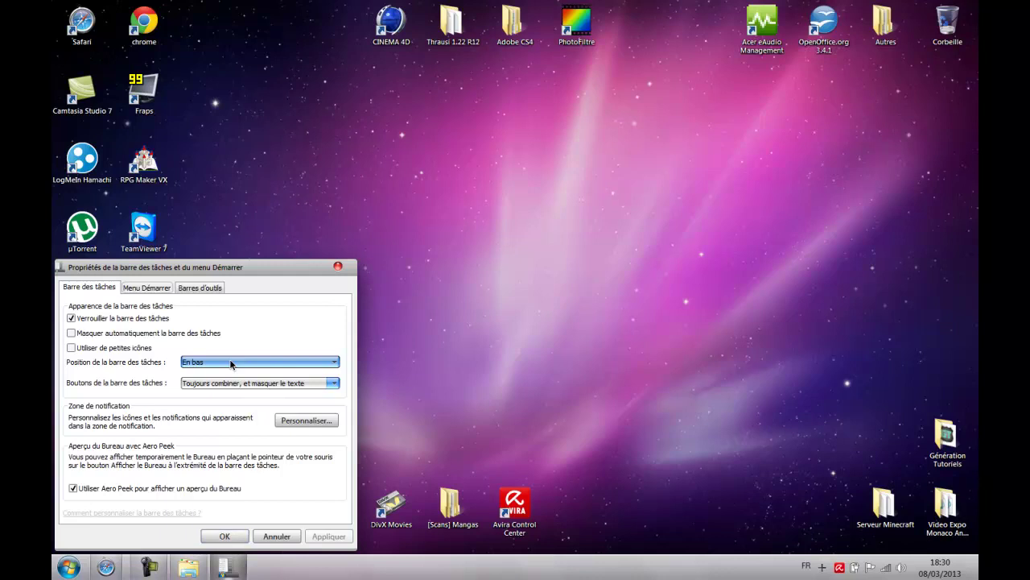
click(231, 364)
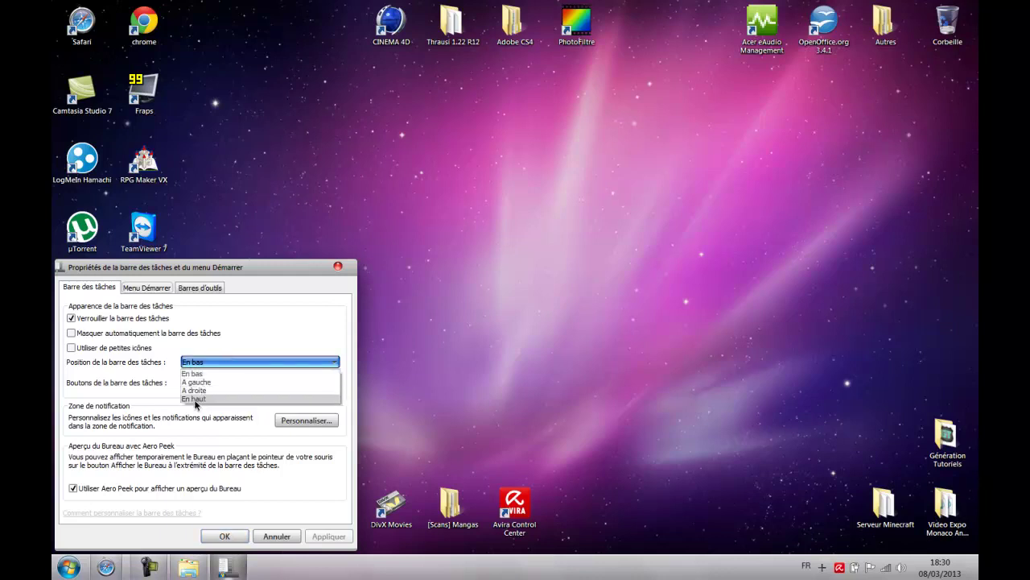
click(194, 399)
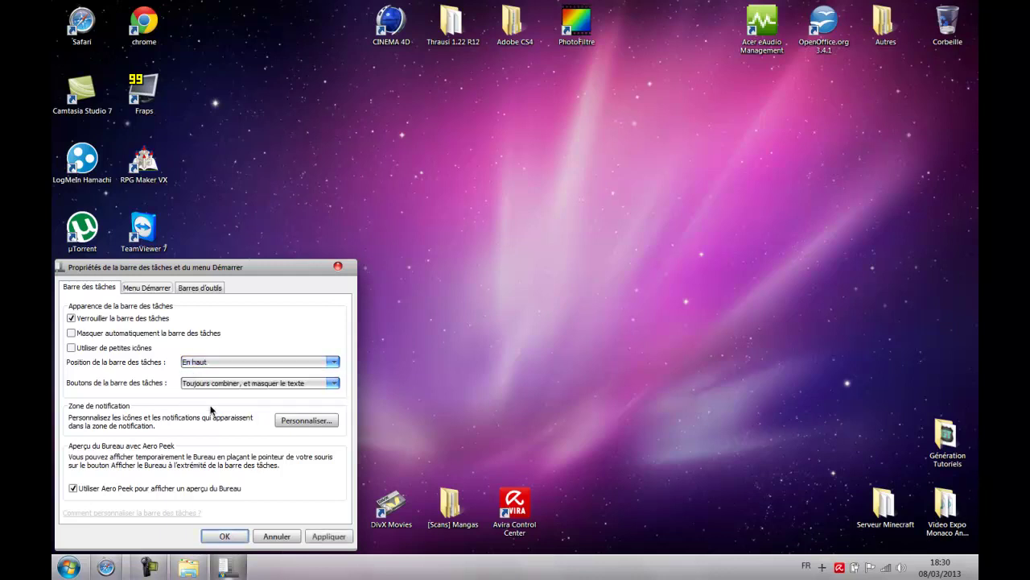
click(338, 537)
click(219, 536)
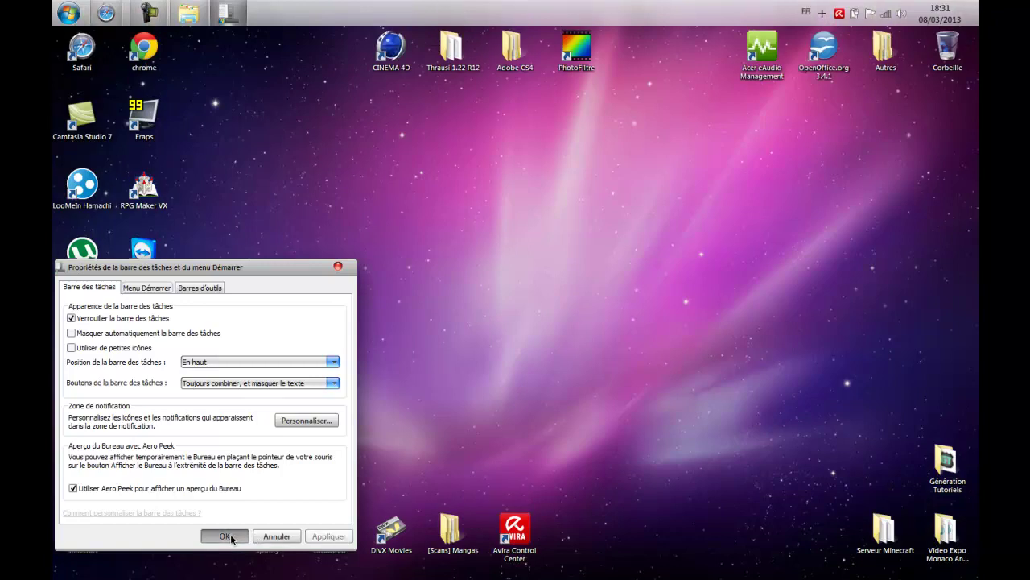
- Search the installed programs for "rocketdock" and launch RocketDock
click(69, 14)
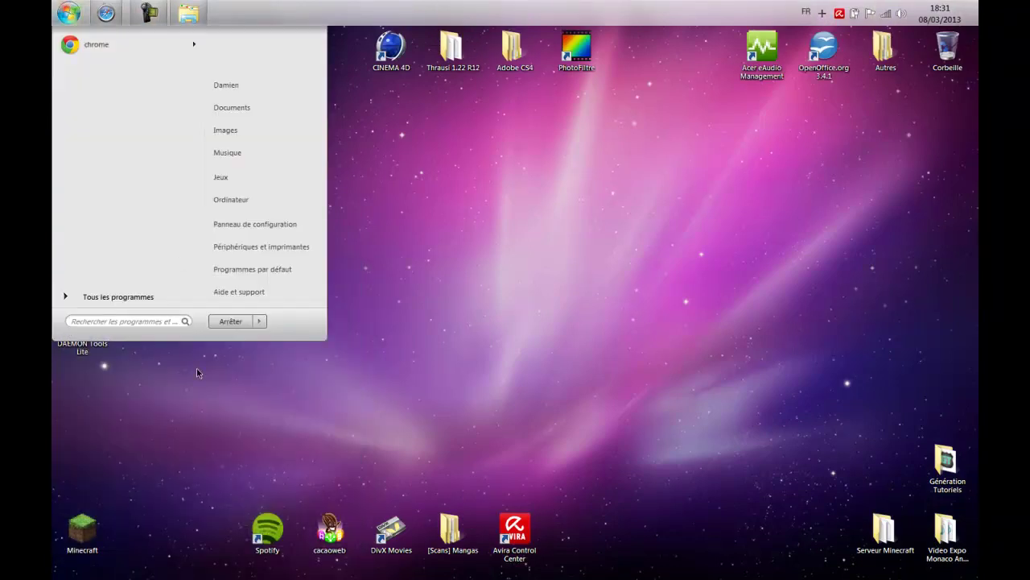
text(rocketdock)
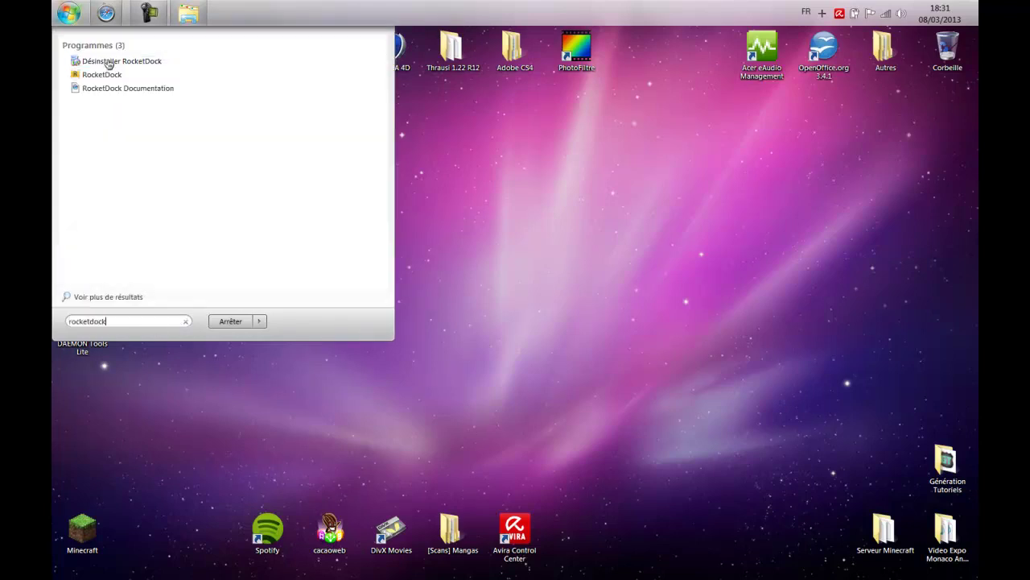
click(104, 74)
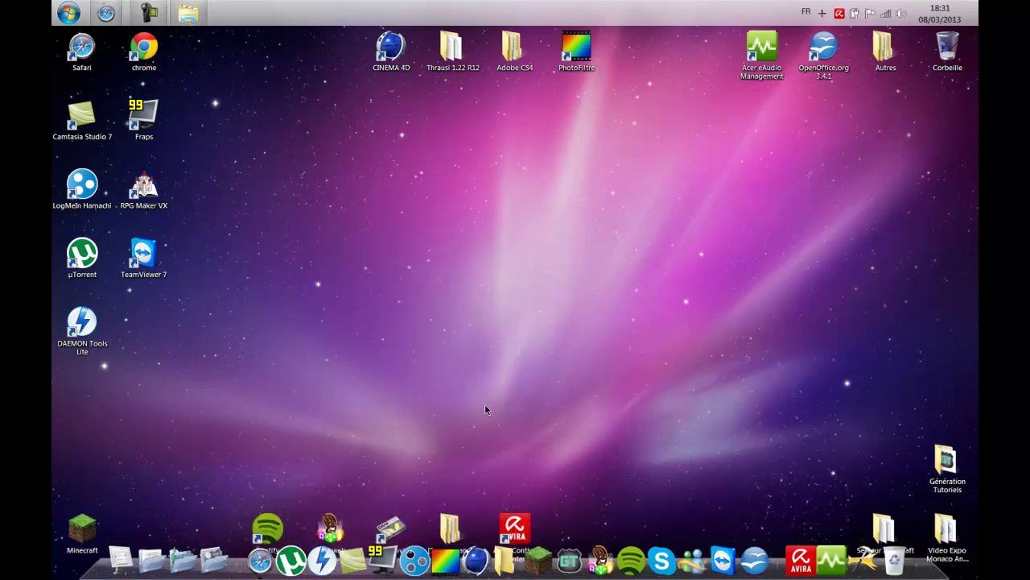
- Hide all desktop icons by turning off Afficher les éléments du Bureau for the desktop
mouse_move(576, 49)
mouse_down()
mouse_move(616, 193)
mouse_move(607, 512)
mouse_move(588, 571)
mouse_move(622, 326)
mouse_move(586, 65)
mouse_up()
click(550, 219)
right_click(352, 161)
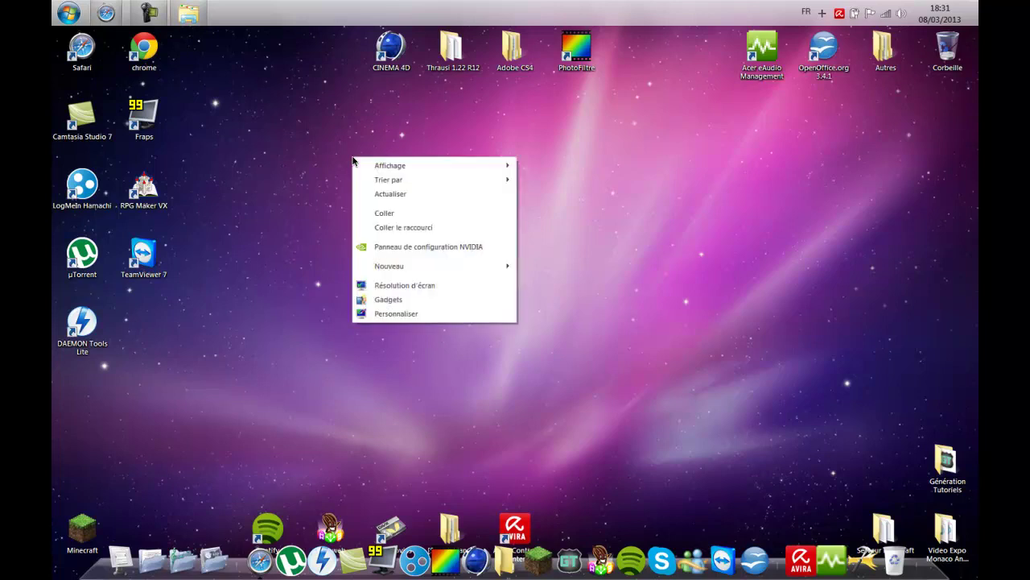
mouse_move(488, 167)
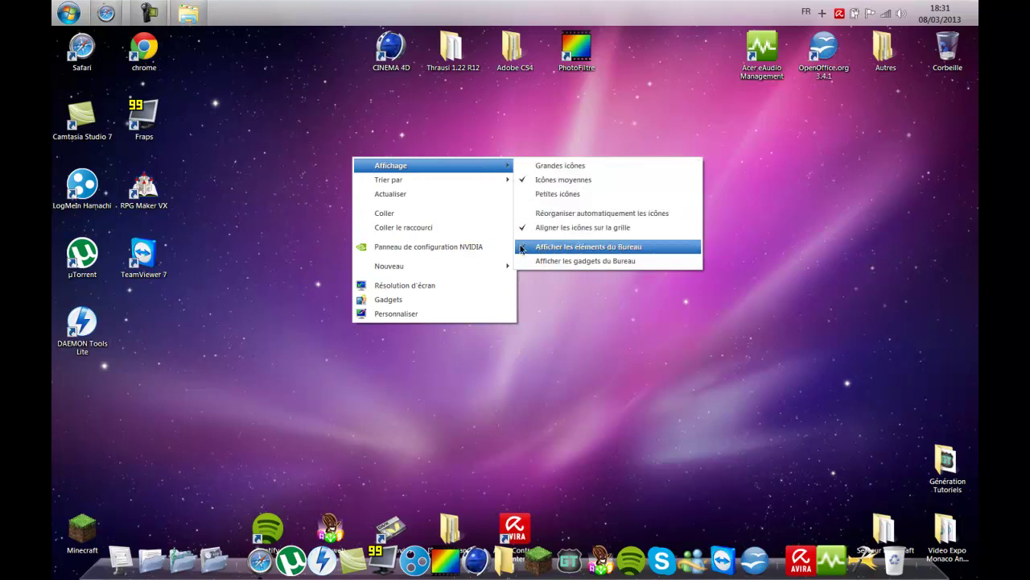
click(529, 248)
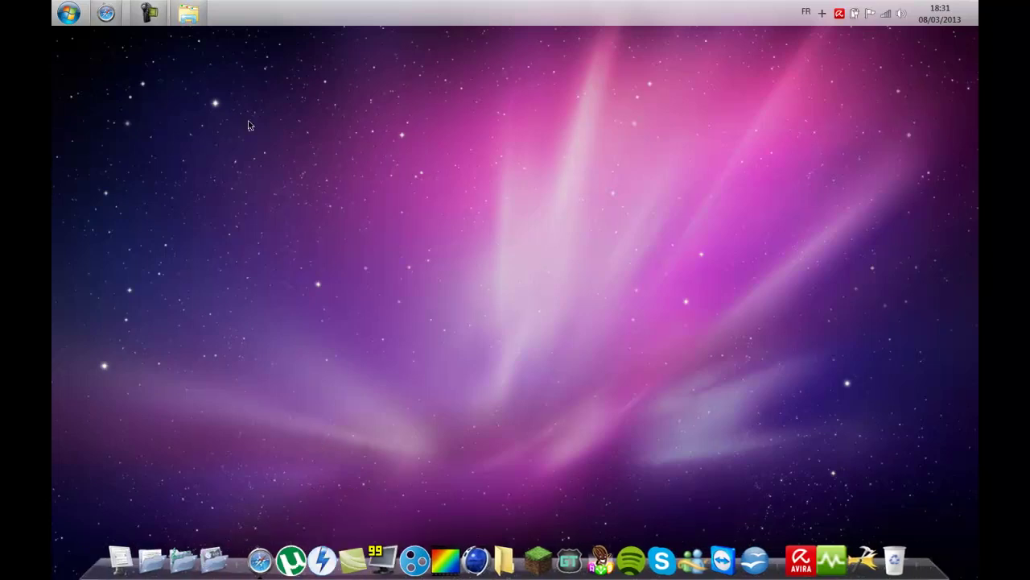
- Bring up and minimize the Mac OS X Leopard folder window, and try the CrystalXP.net theme in RocketDock's style settings
click(184, 11)
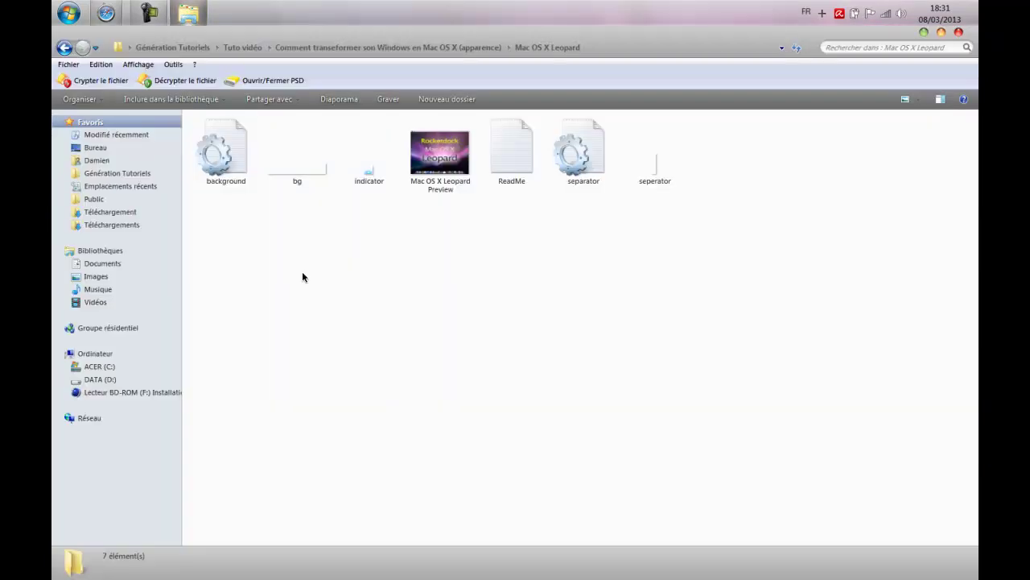
click(923, 32)
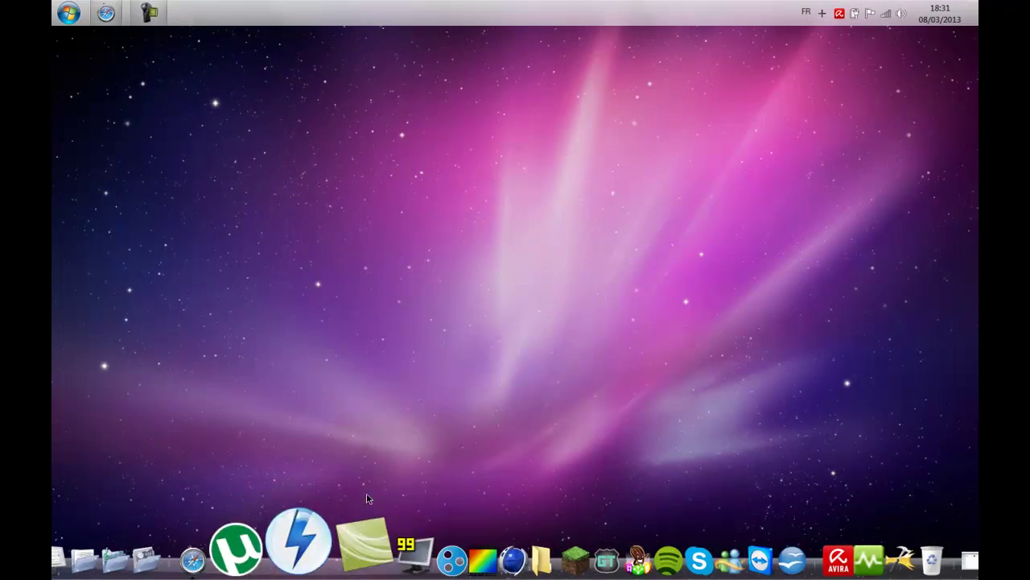
right_click(374, 566)
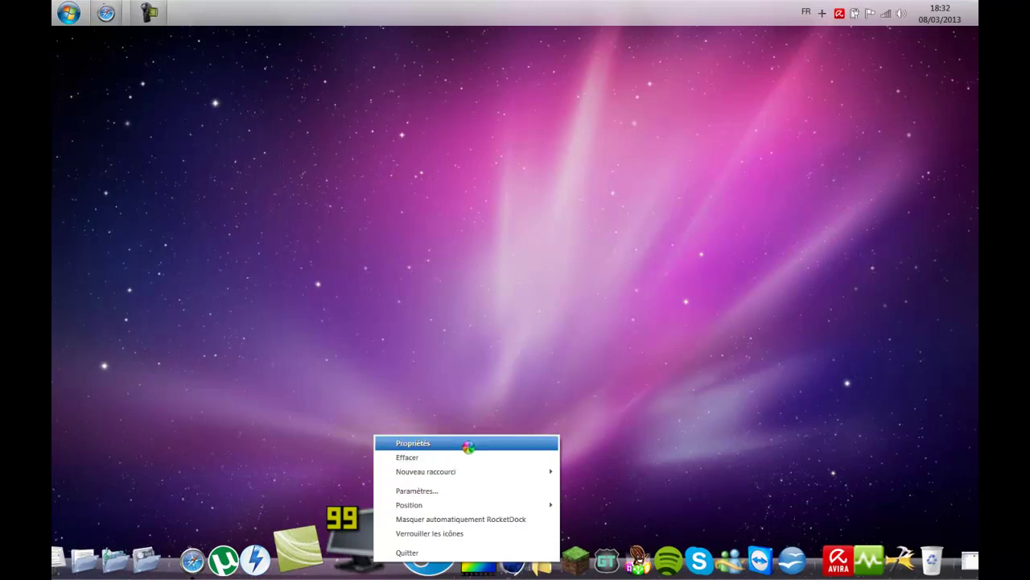
click(424, 489)
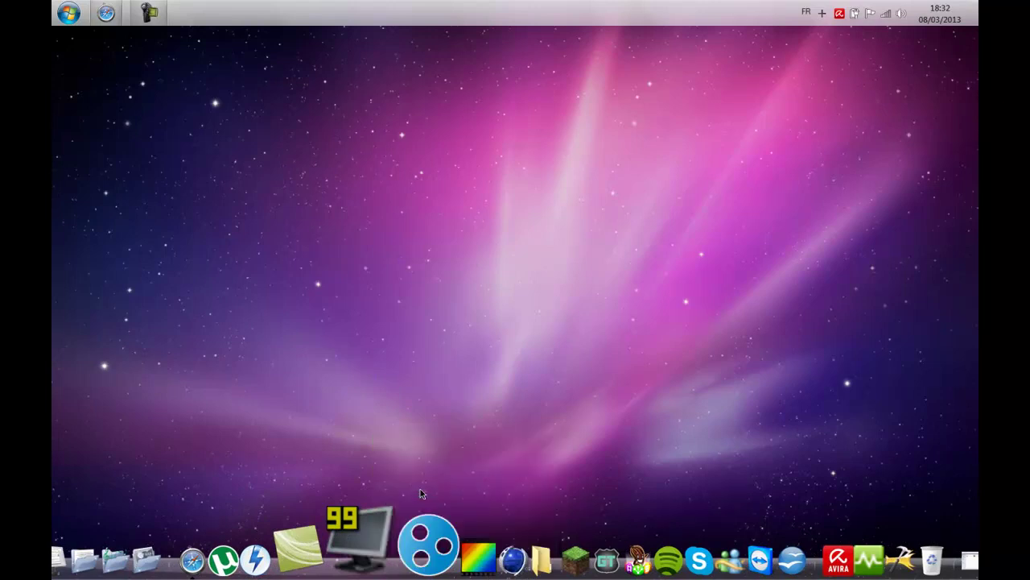
click(508, 178)
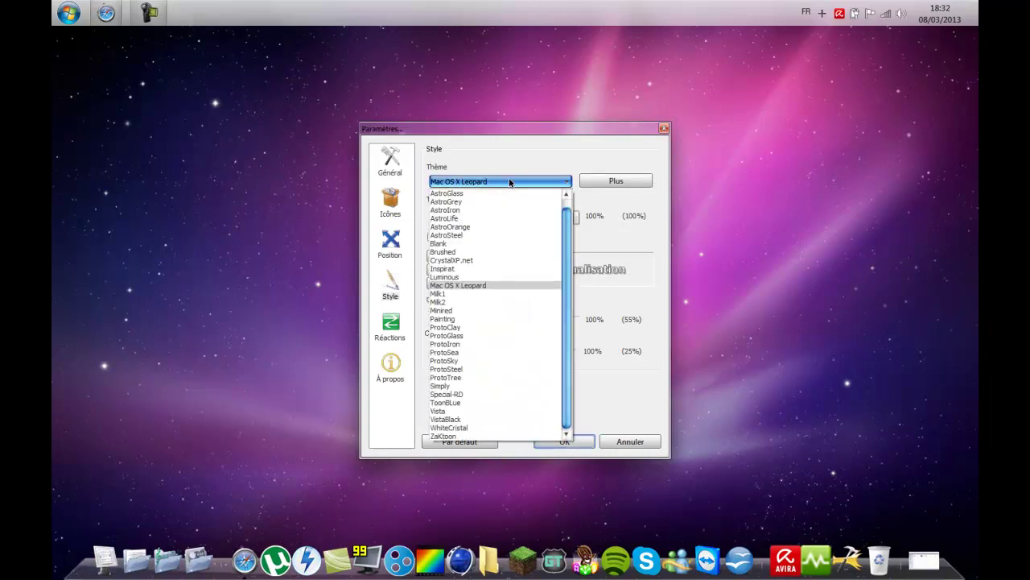
click(464, 262)
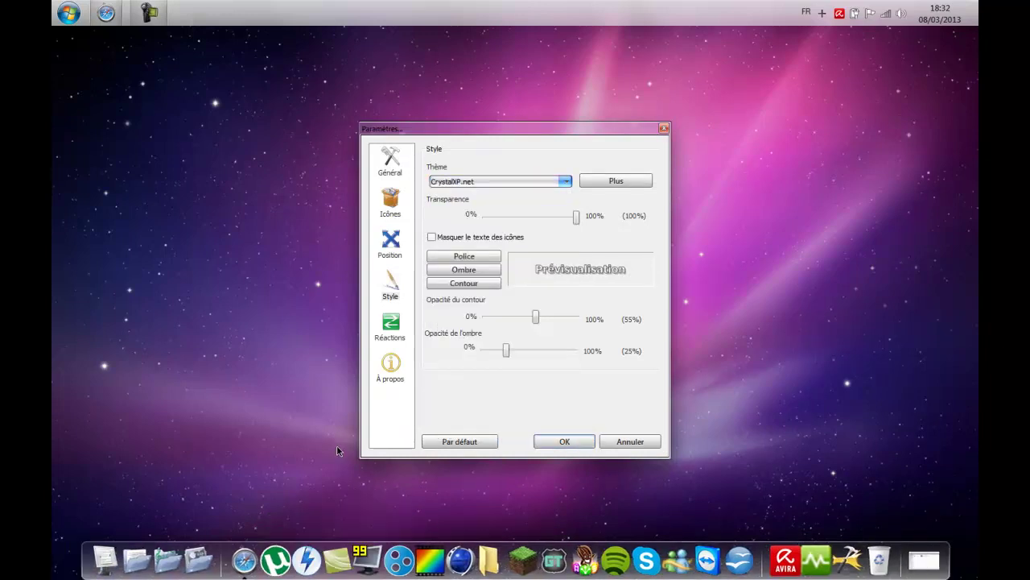
- Set the RocketDock theme to Mac OS X Leopard and confirm the settings
click(566, 181)
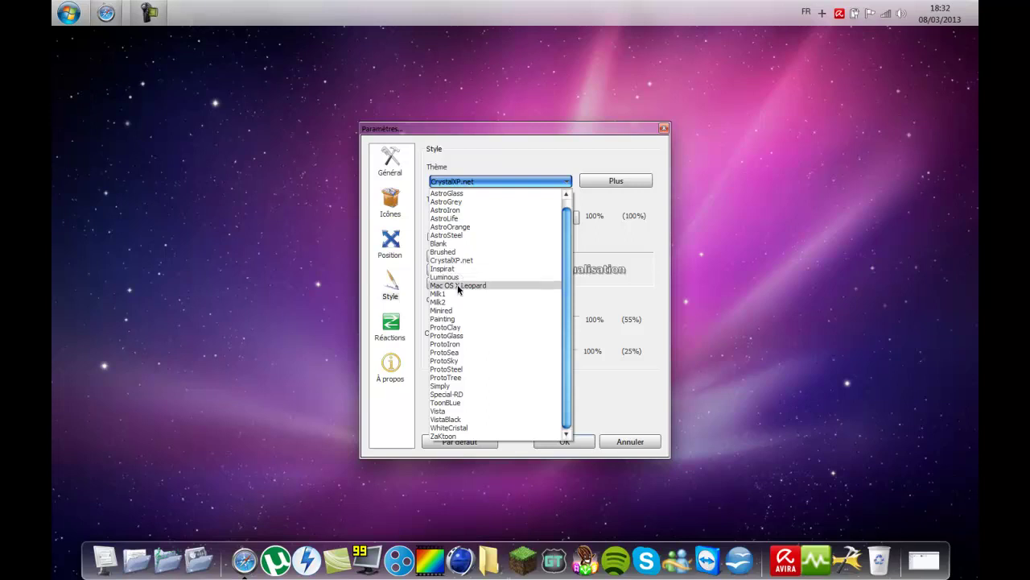
click(457, 284)
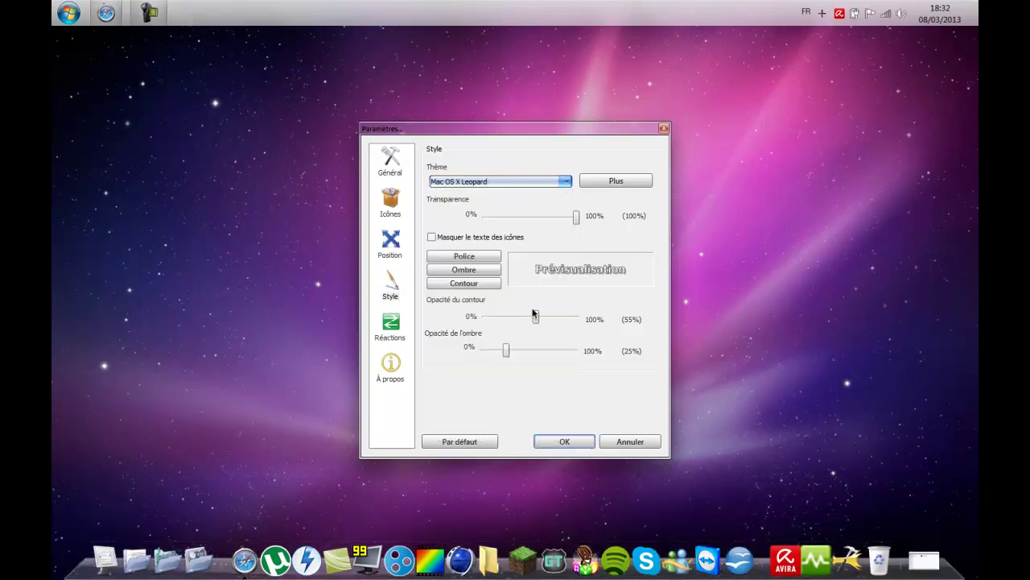
click(564, 442)
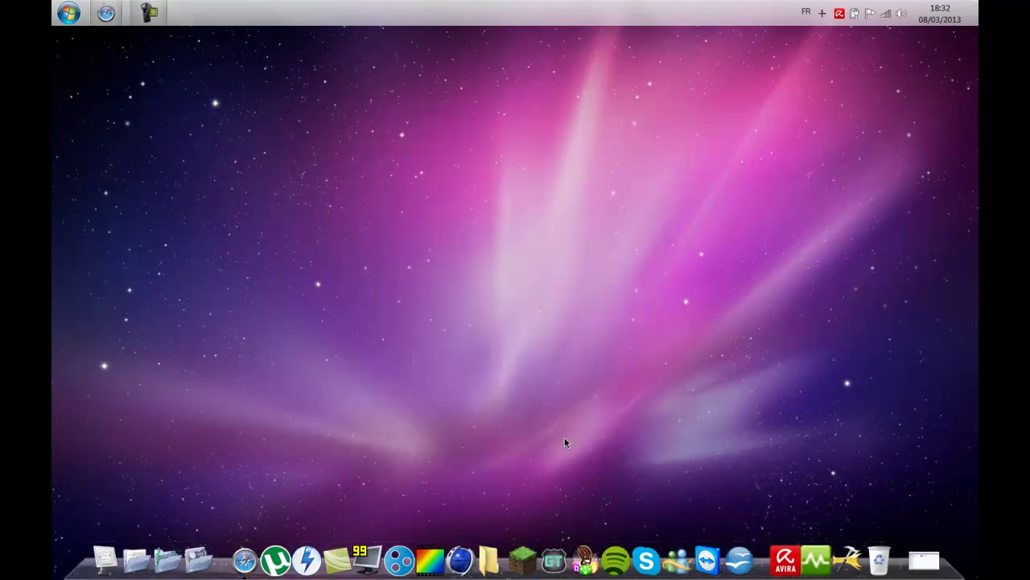
- Restore the minimized folder window, go up to the tutorial's main folder and reopen the Mac OS X Leopard folder
click(920, 553)
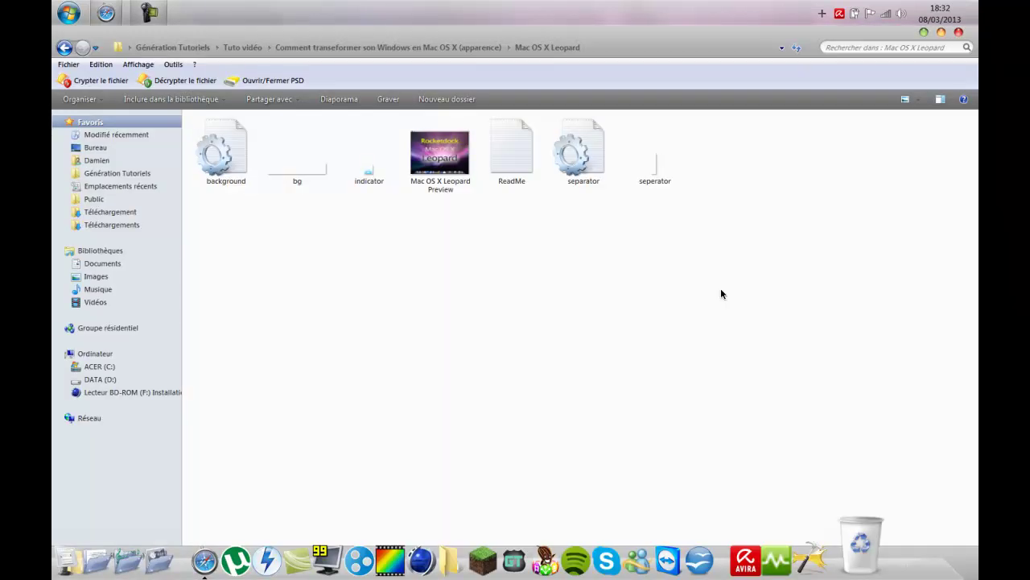
click(63, 47)
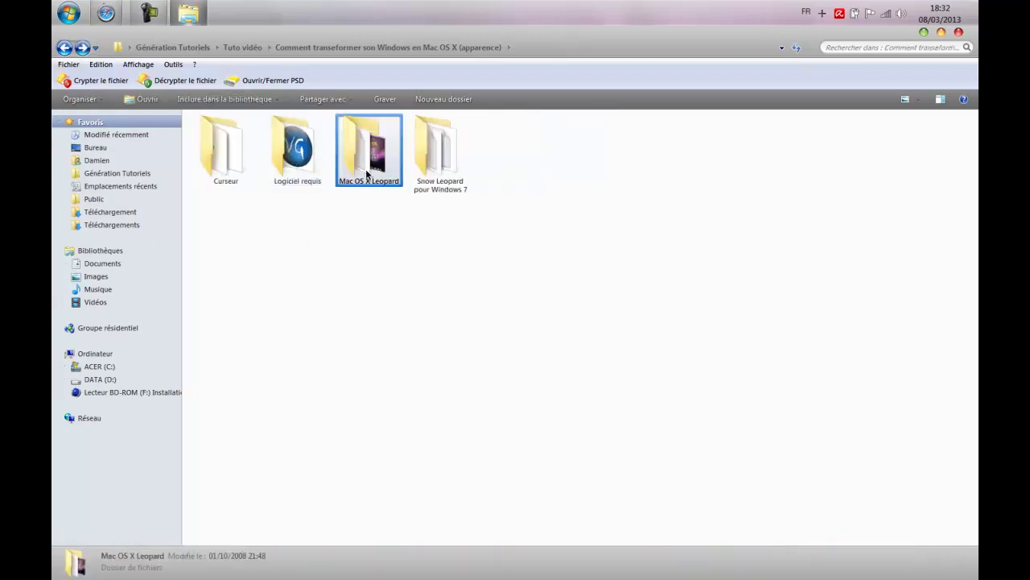
double_click(366, 173)
mouse_move(106, 13)
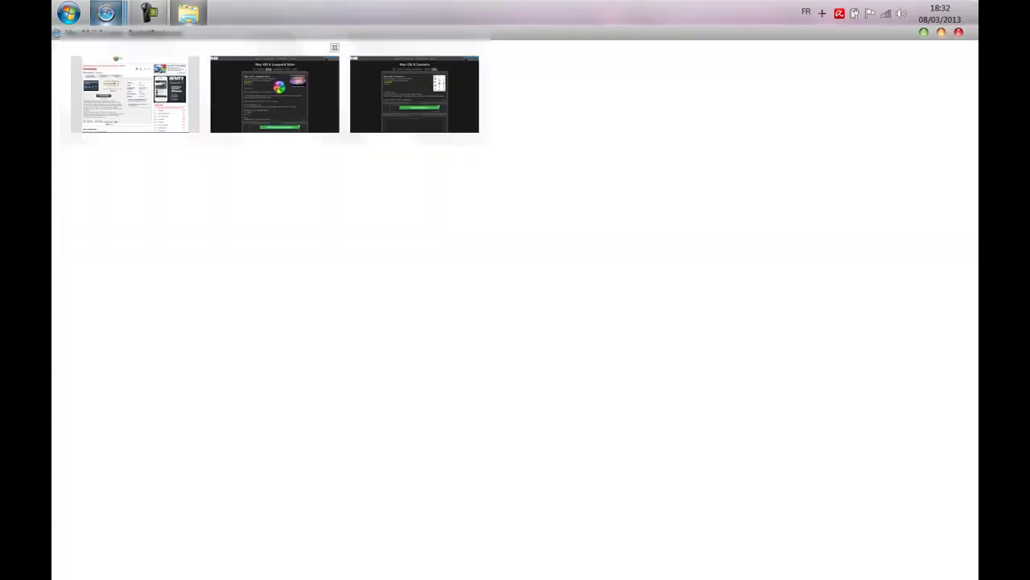
click(274, 95)
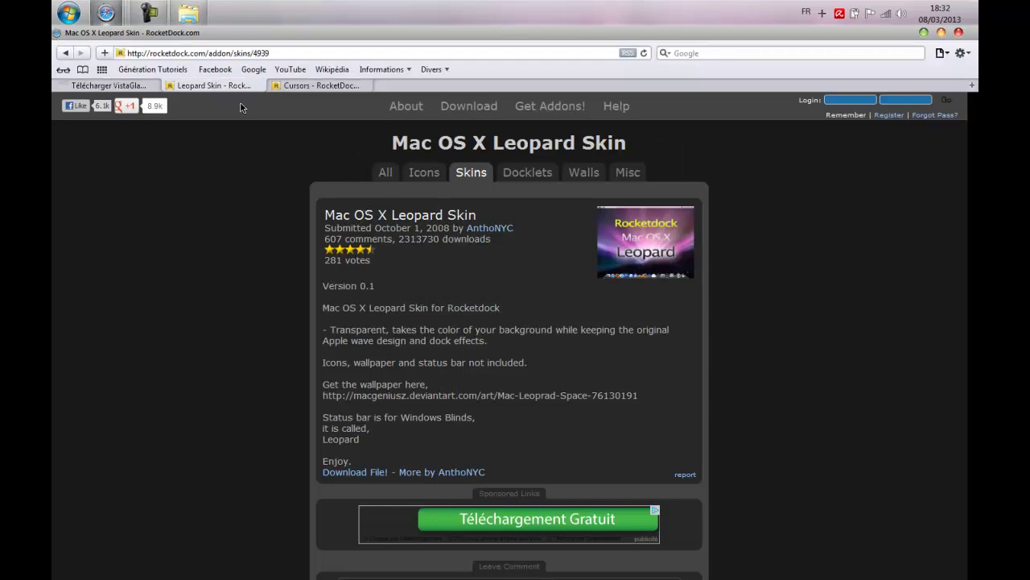
click(369, 85)
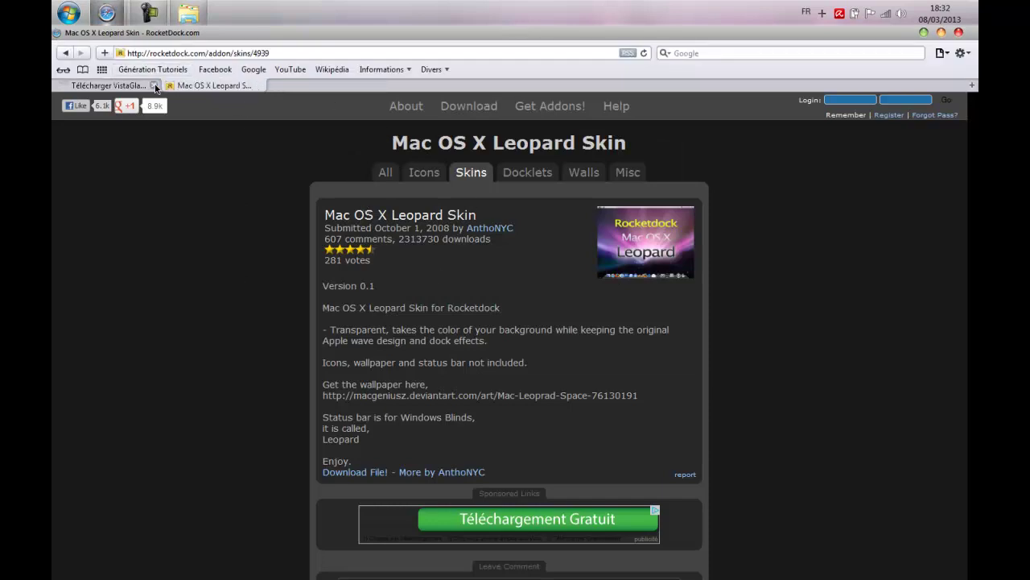
click(155, 85)
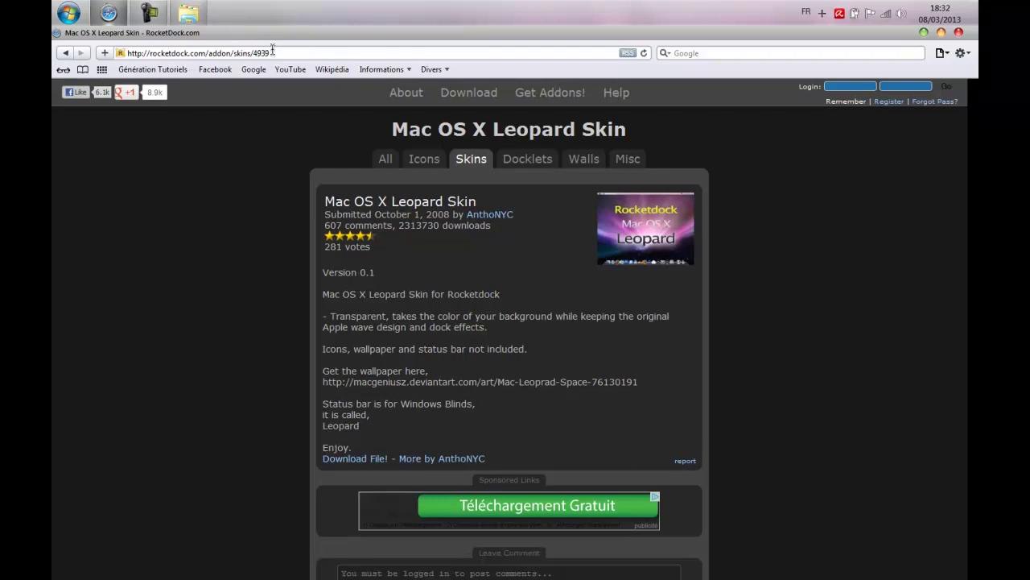
click(272, 52)
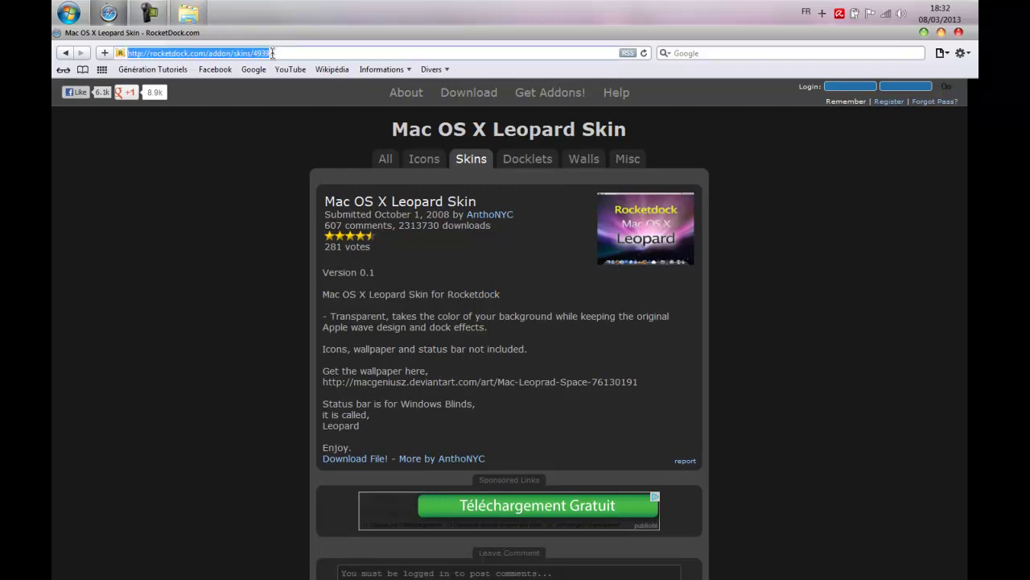
click(425, 367)
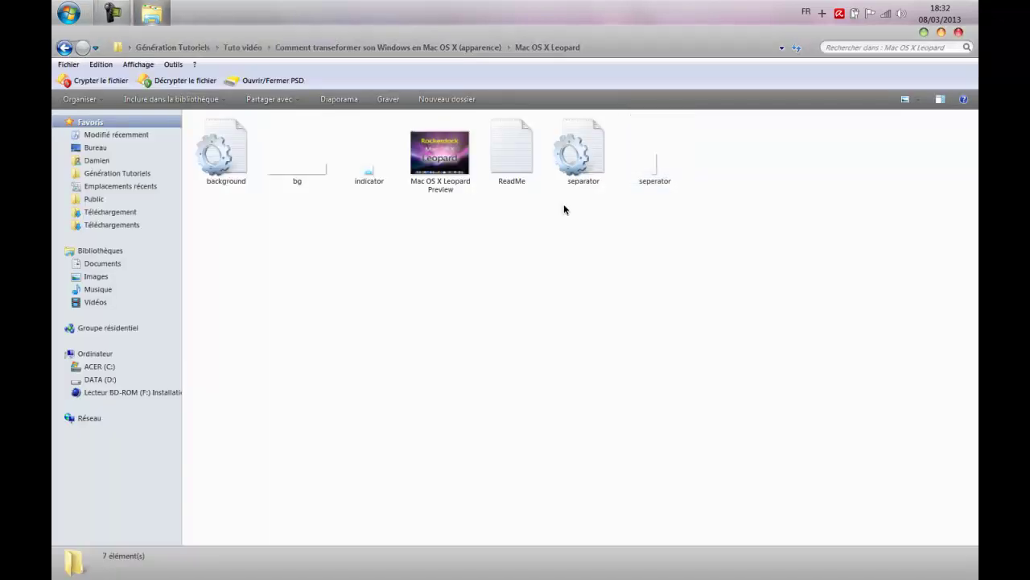
- Return to the tutorial's main folder and copy the Mac OS X Leopard folder
click(65, 47)
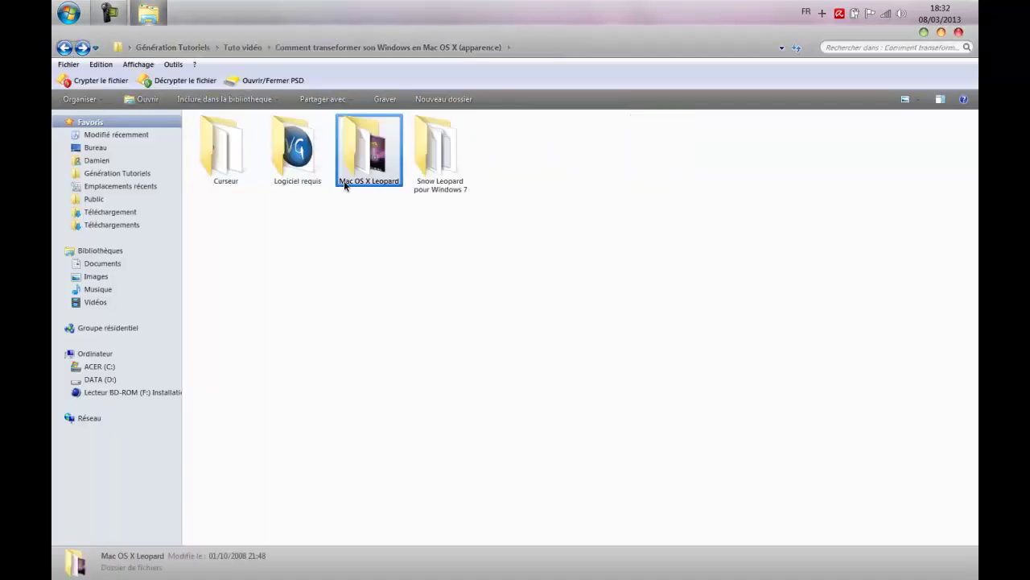
double_click(382, 153)
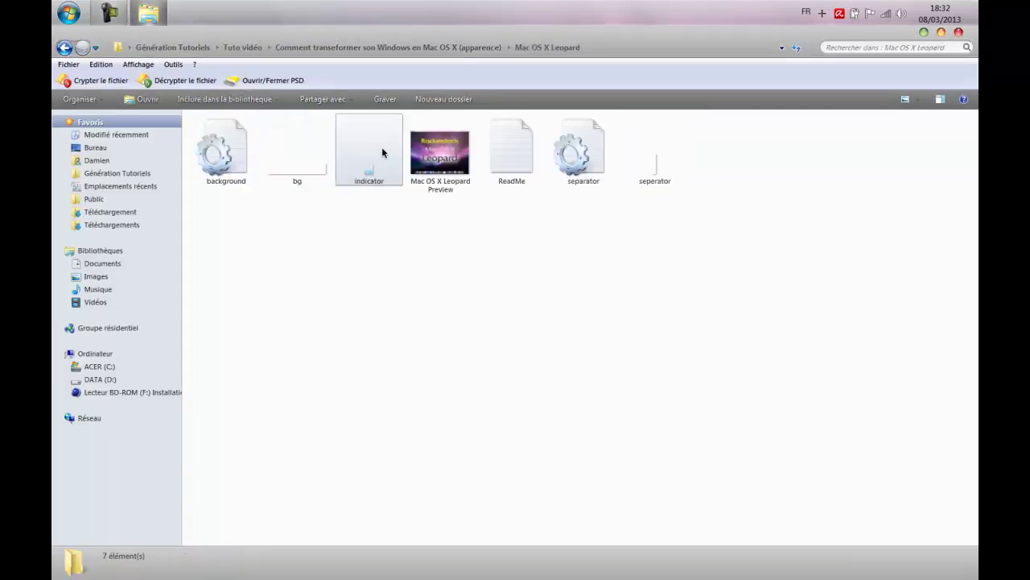
click(64, 47)
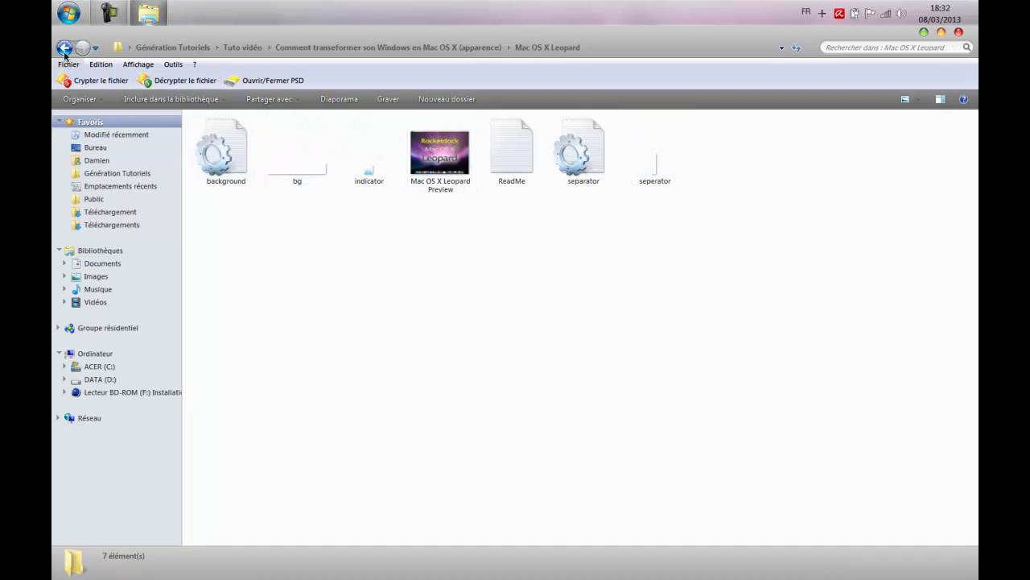
right_click(356, 162)
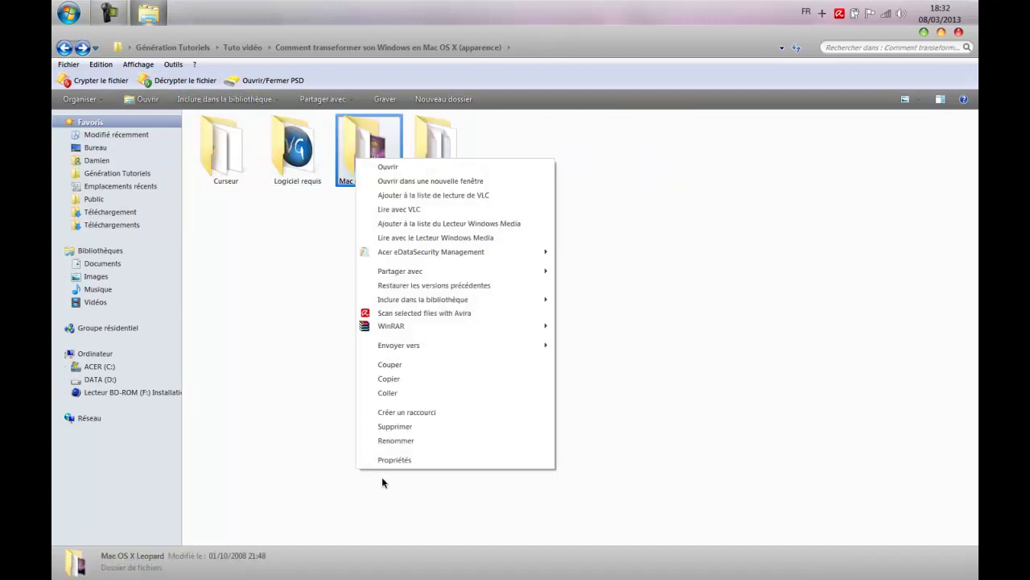
click(382, 385)
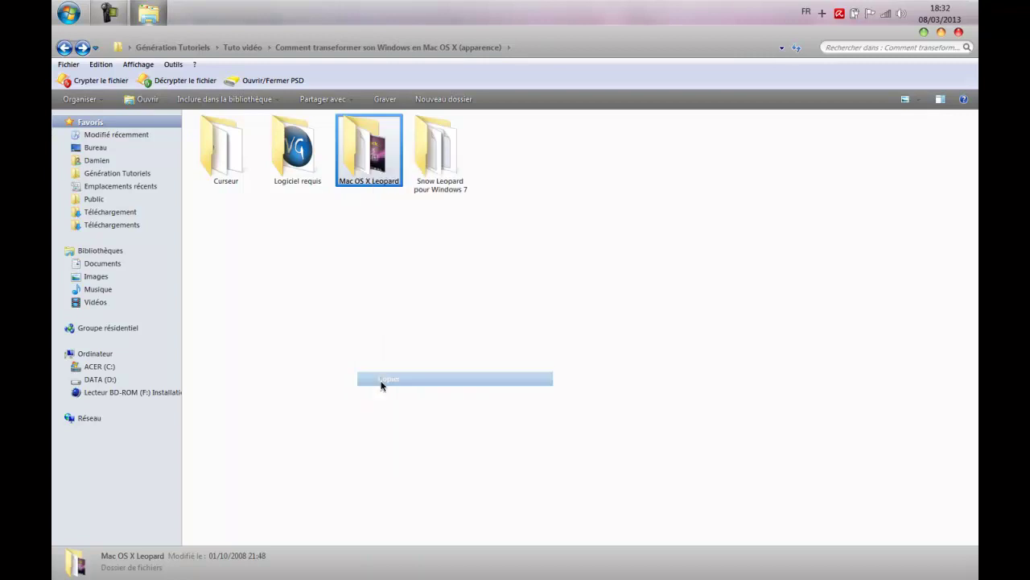
- Open the Skins folder inside Programmes\RocketDock on the ACER (C:) drive
click(71, 8)
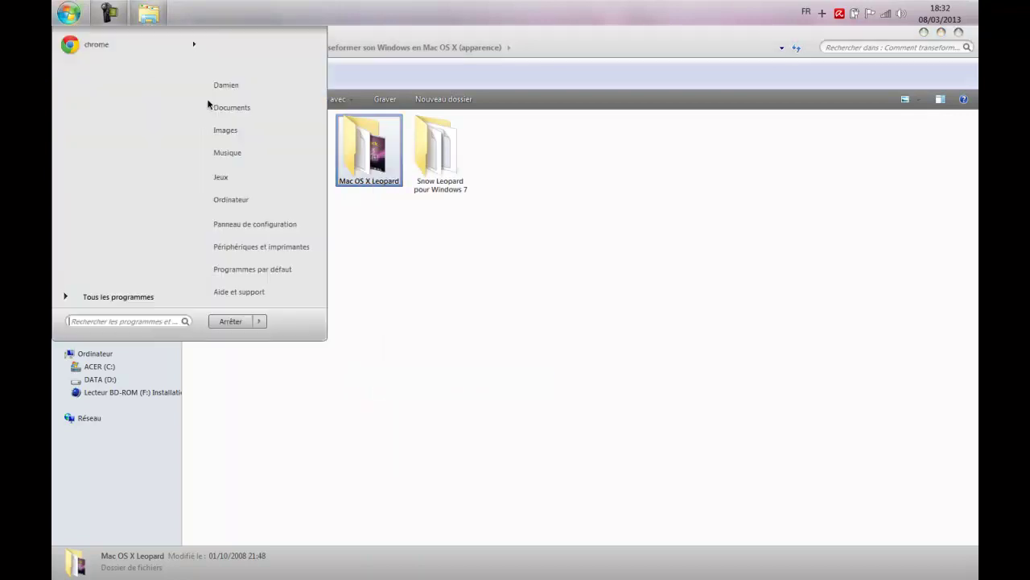
click(239, 201)
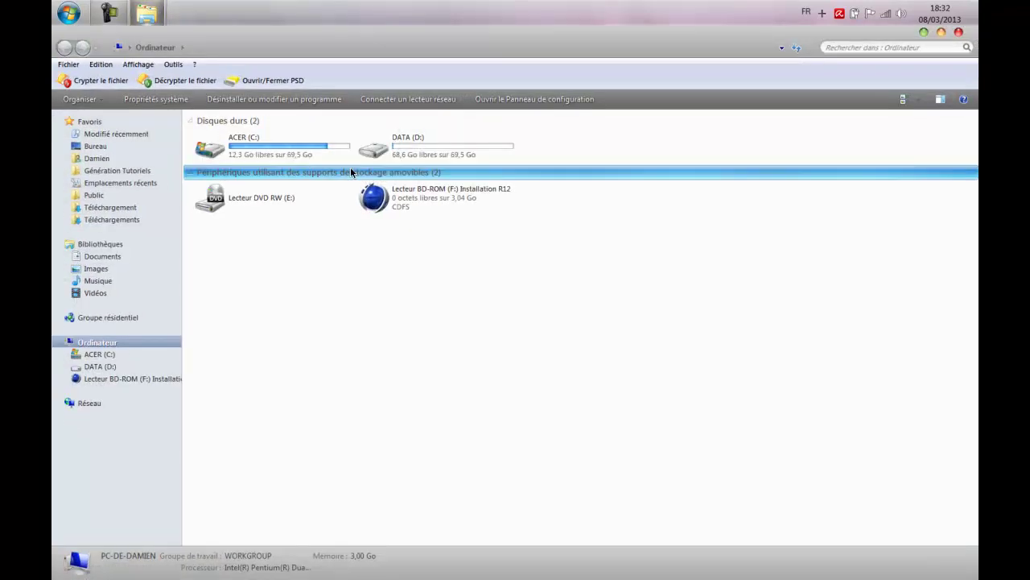
double_click(288, 137)
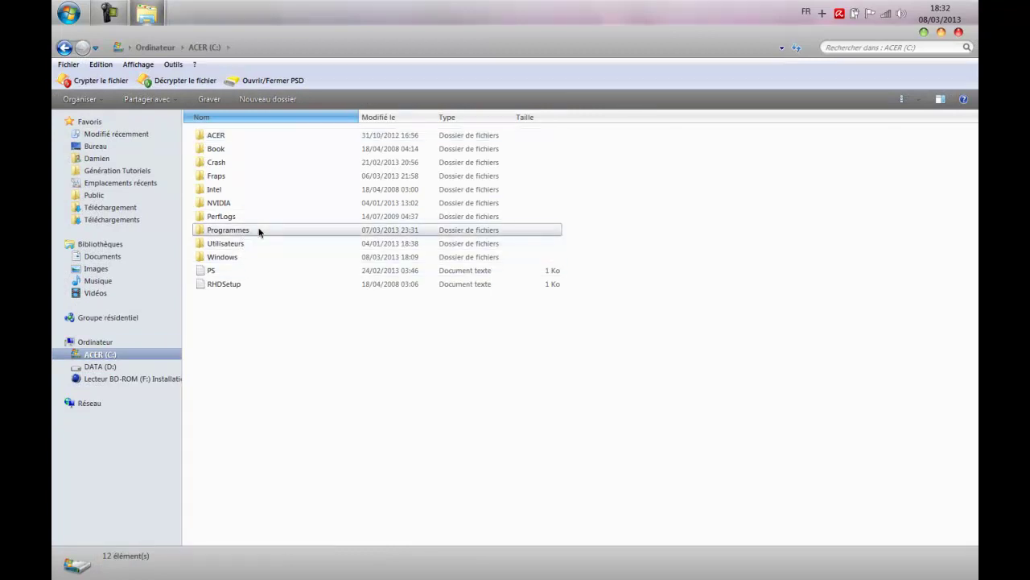
double_click(258, 233)
key(r)
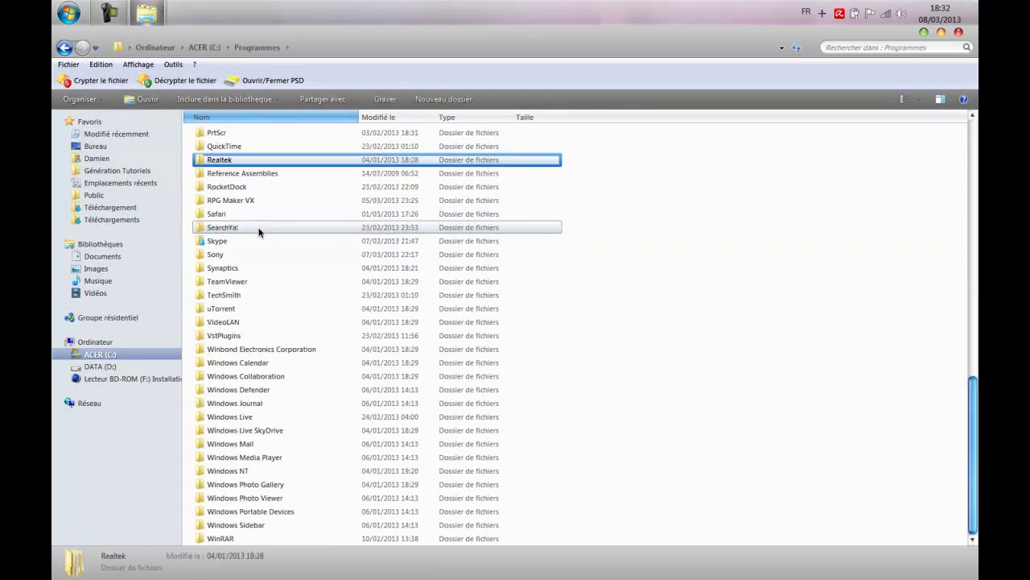
double_click(237, 189)
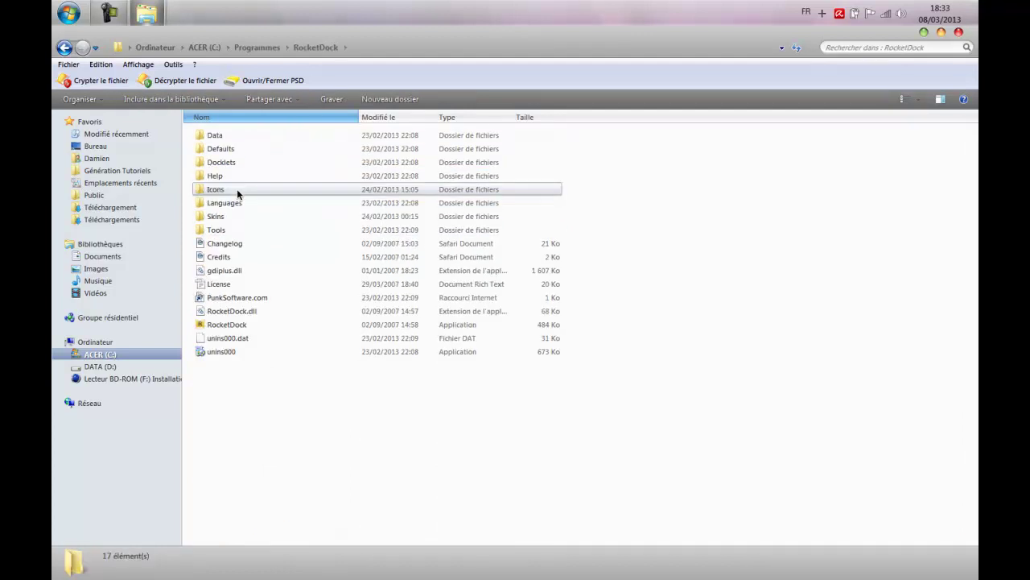
double_click(219, 216)
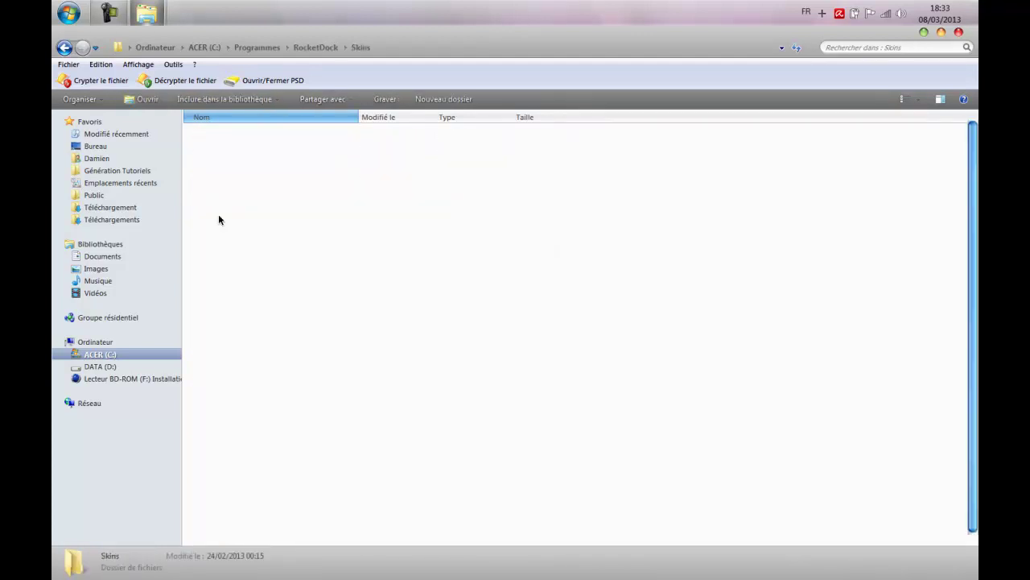
- Paste the Mac OS X Leopard folder into Skins, decline the folder merge, and clear both folder windows from the desktop
right_click(586, 233)
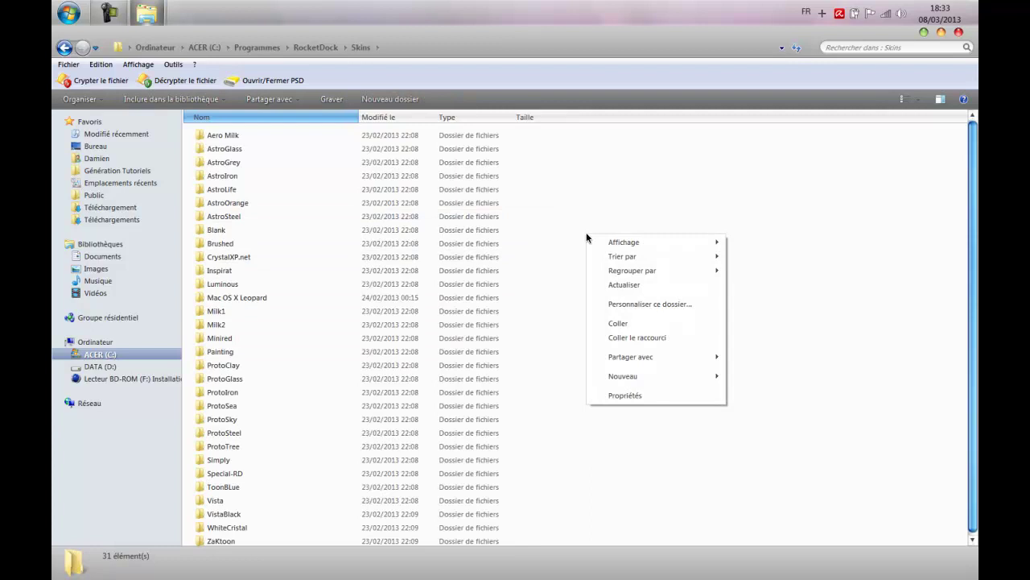
click(617, 323)
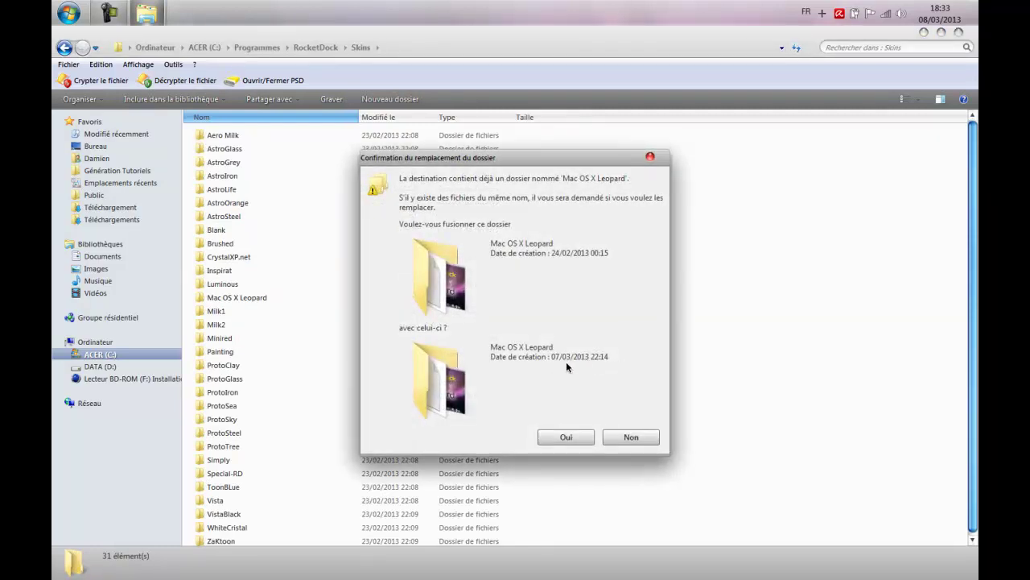
click(624, 434)
click(958, 33)
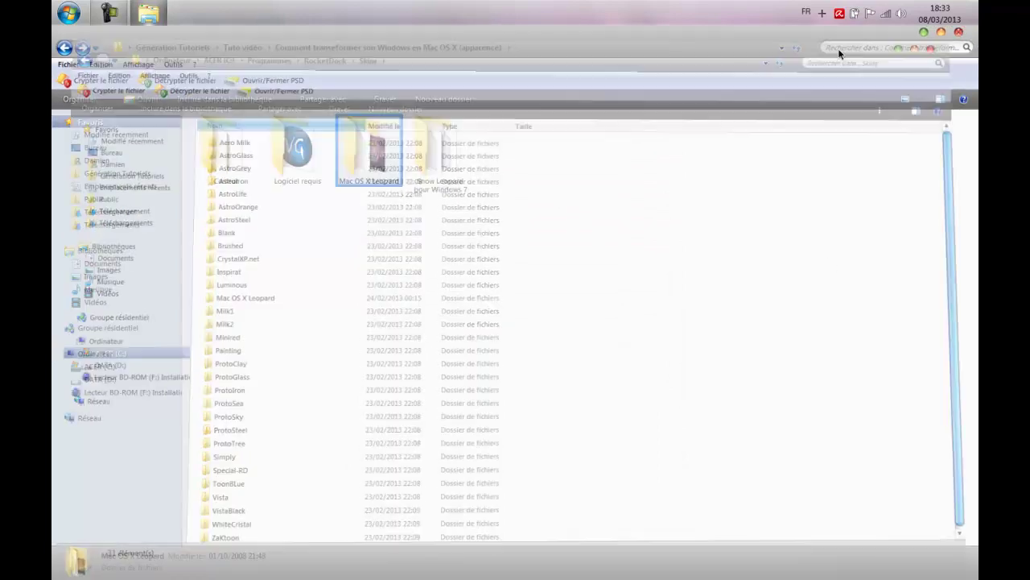
click(924, 32)
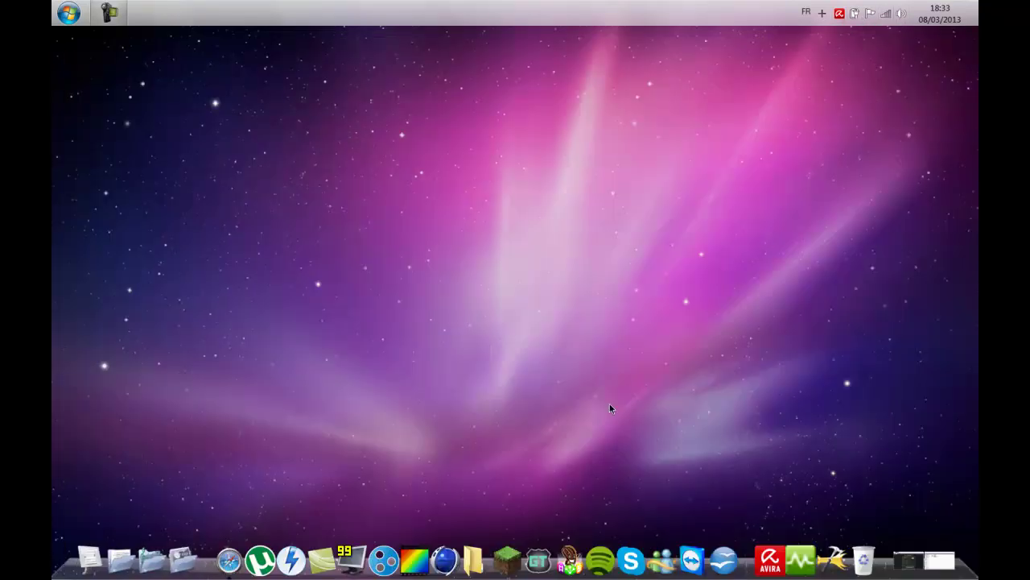
- Select the Mac OS X Leopard theme in RocketDock's style settings and apply it
right_click(554, 568)
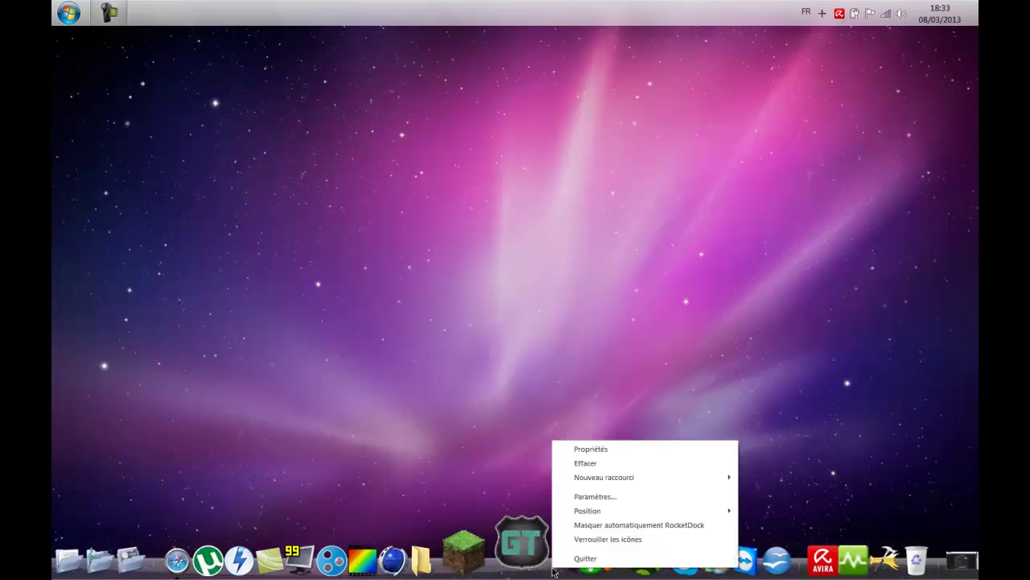
click(587, 496)
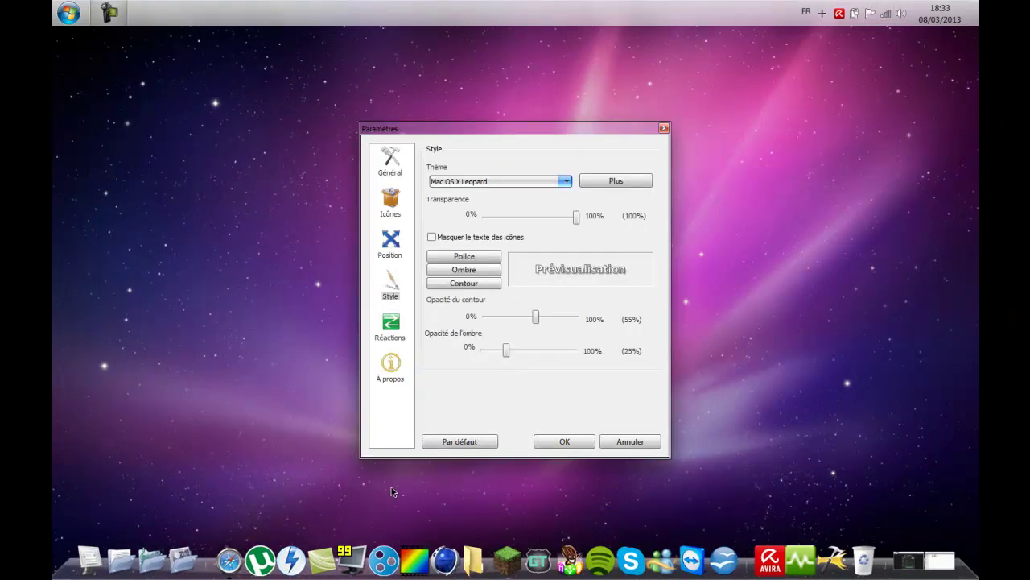
click(537, 185)
click(457, 284)
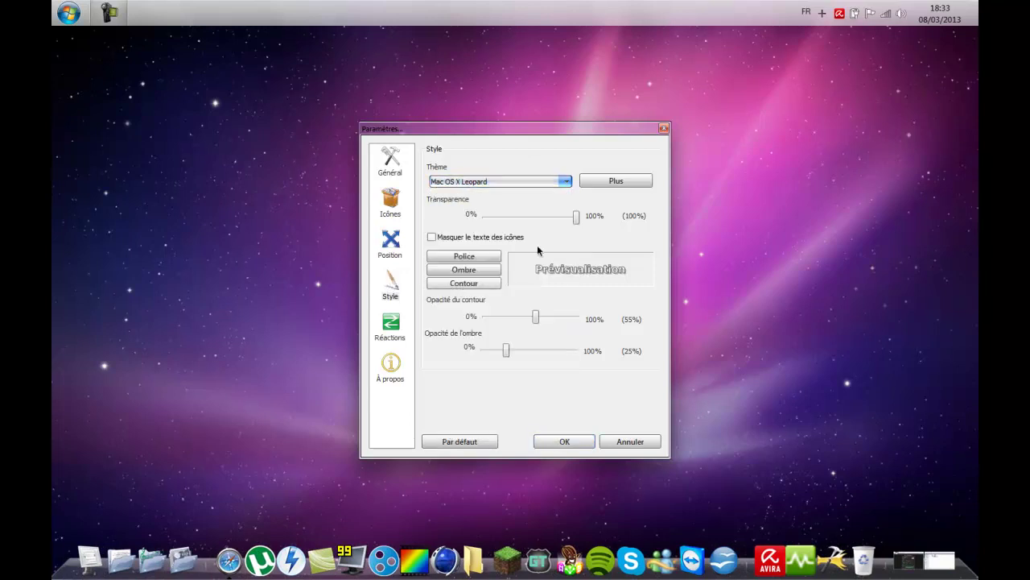
click(555, 442)
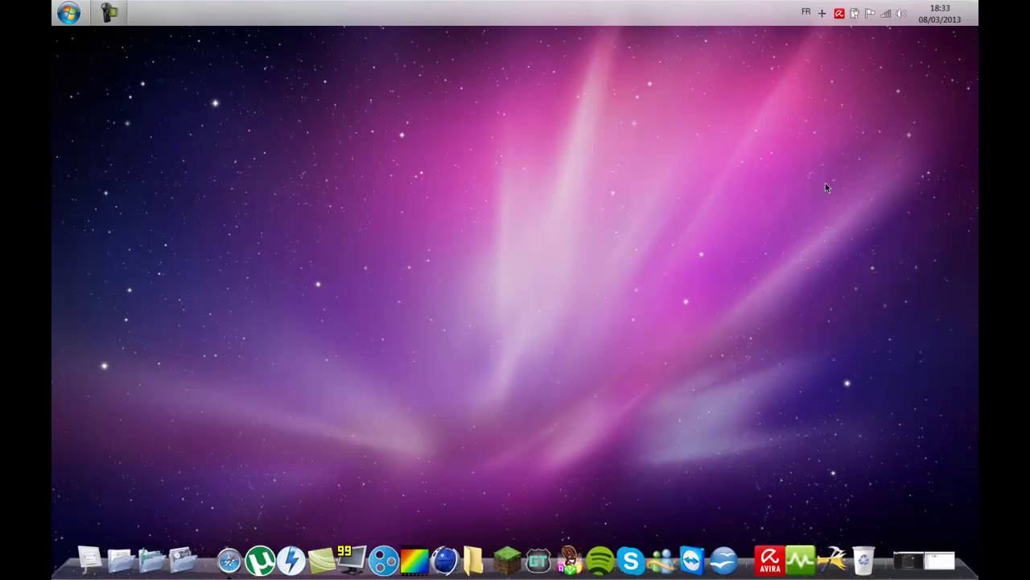
click(110, 11)
click(833, 497)
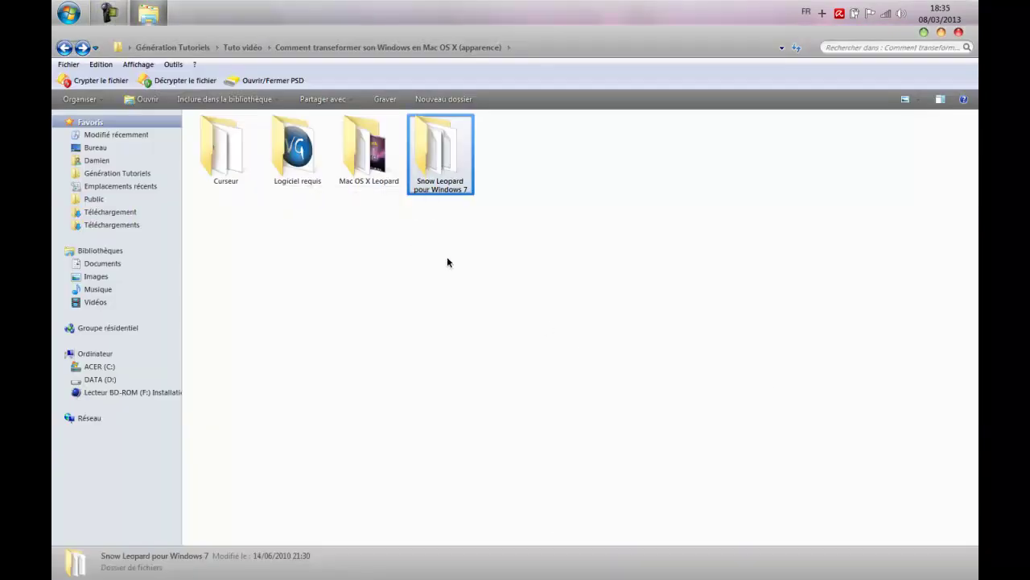
click(70, 22)
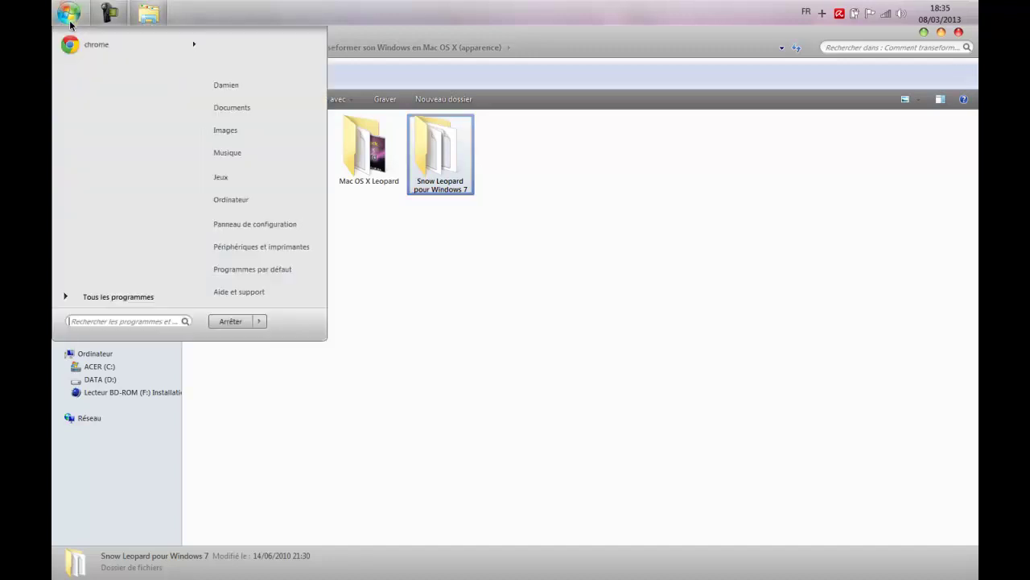
click(417, 279)
click(417, 279)
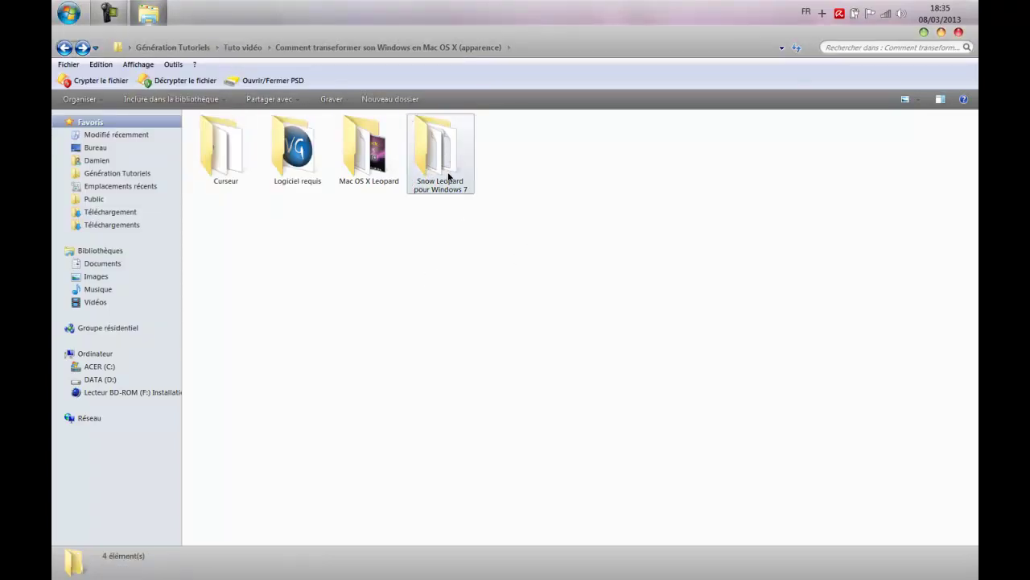
- Open the x86 (32 bit) folder under Extras\System Files inside the Snow Leopard pour Windows 7 folder
mouse_move(454, 153)
double_click(454, 138)
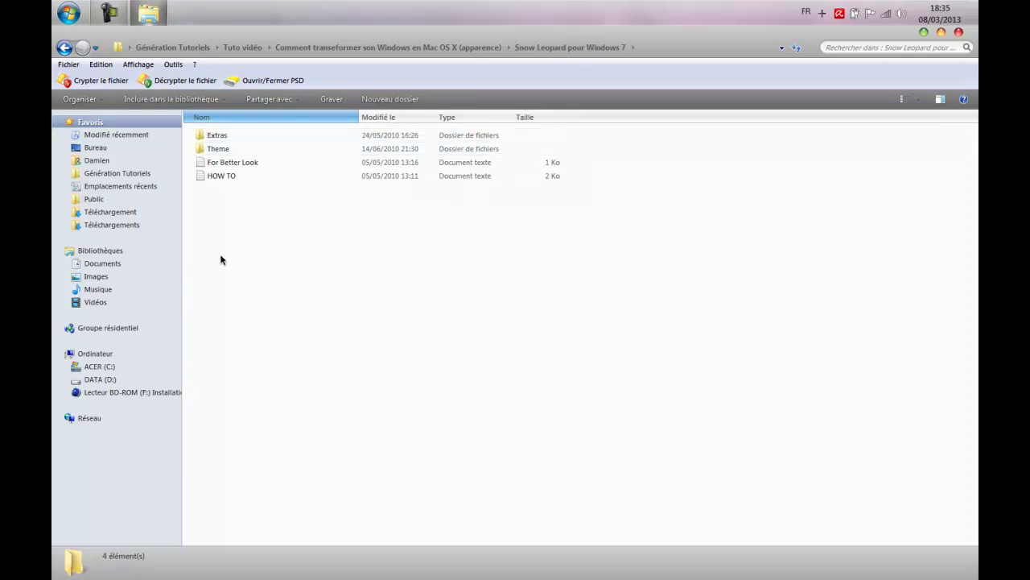
double_click(240, 137)
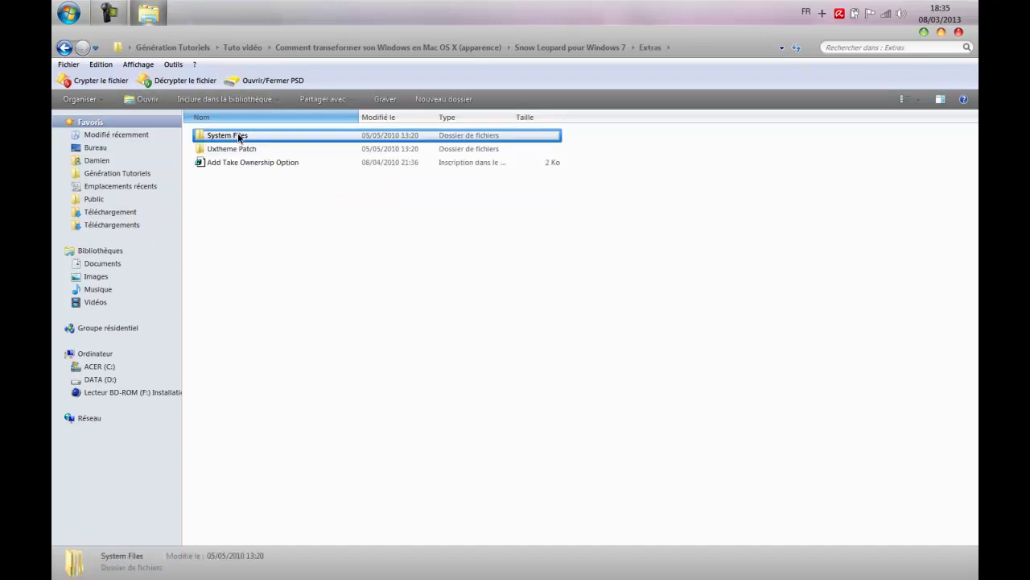
double_click(234, 139)
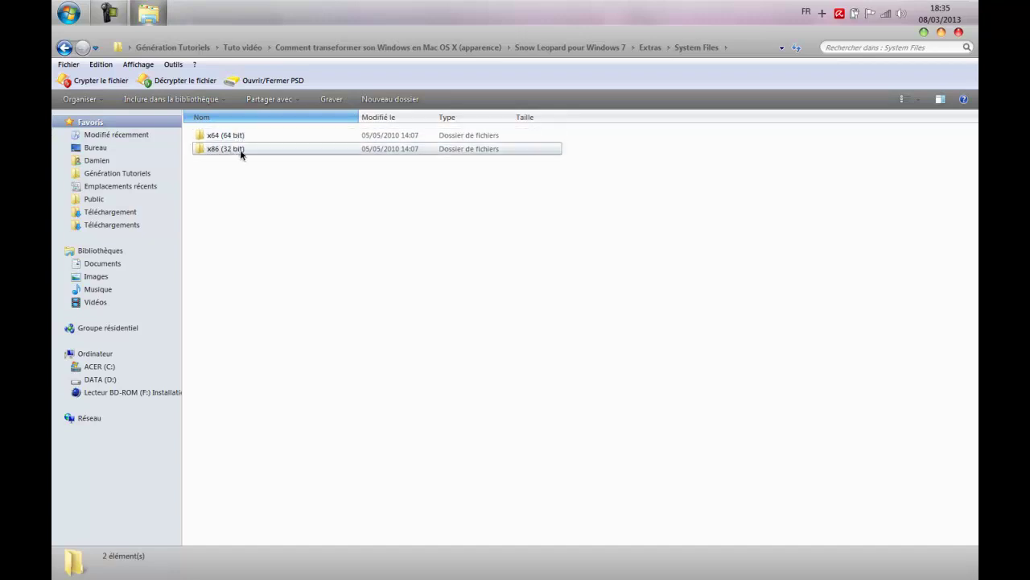
double_click(238, 151)
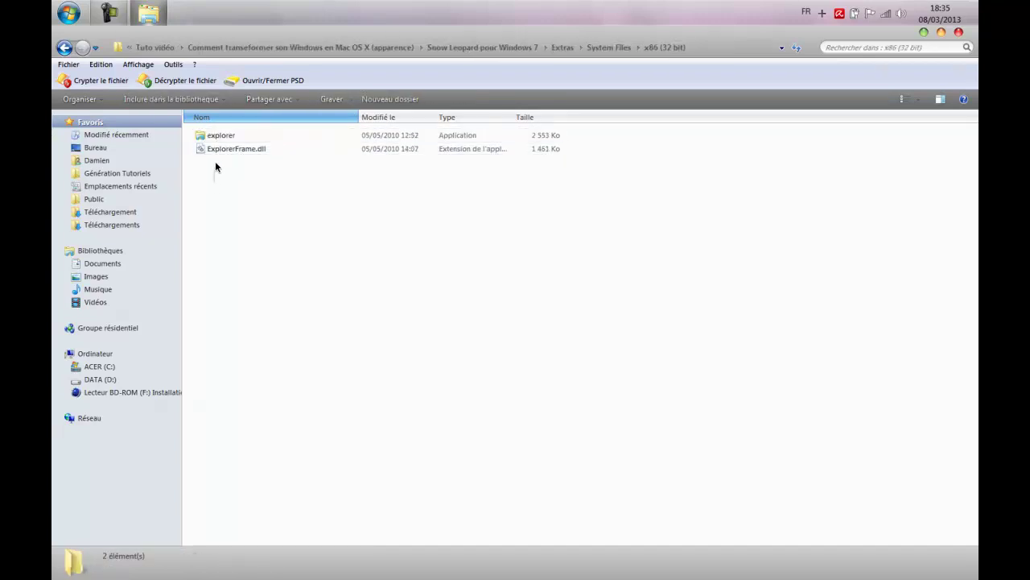
- Copy both the explorer application and ExplorerFrame.dll from the x86 (32 bit) folder
key(ctrl+a)
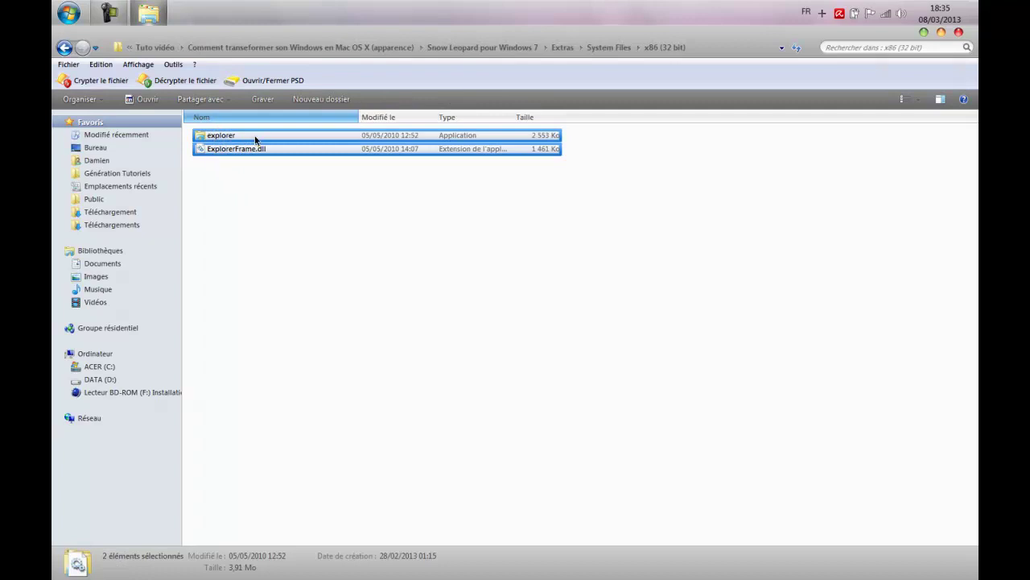
right_click(256, 137)
click(274, 243)
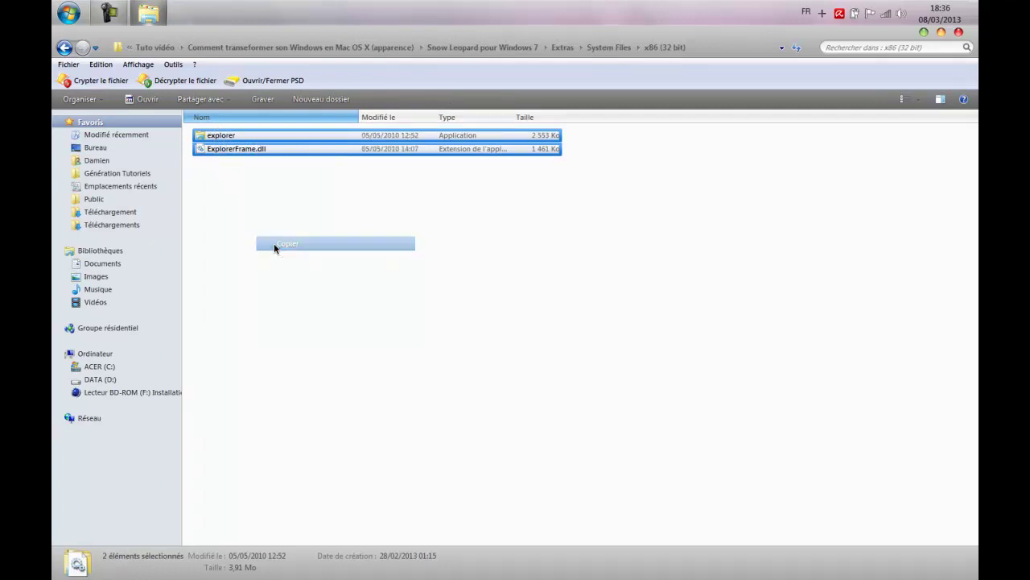
click(225, 210)
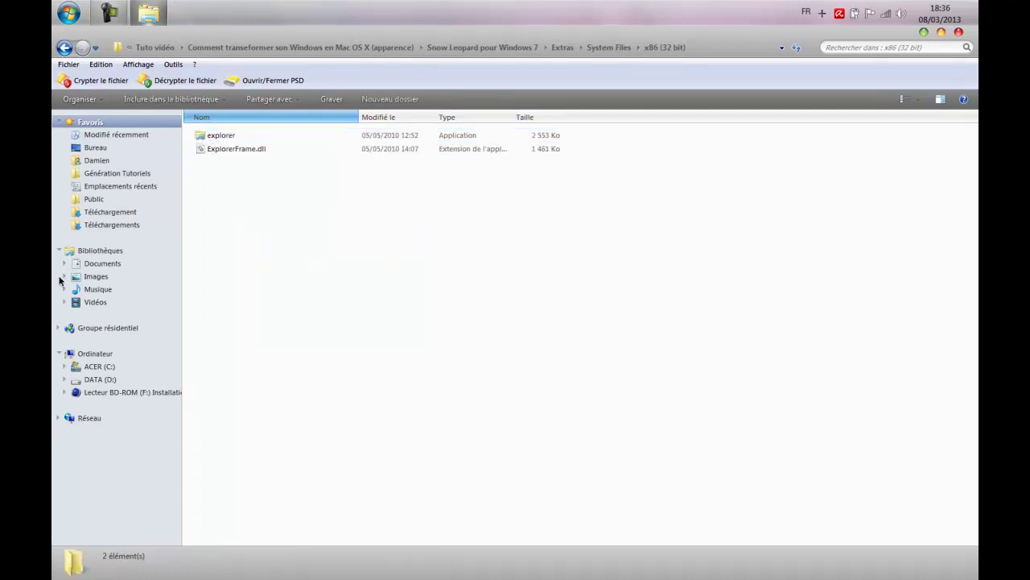
- Open the Windows folder on the ACER (C:) drive and locate the explorer files and ExplorerFrame.dll
click(104, 354)
double_click(283, 151)
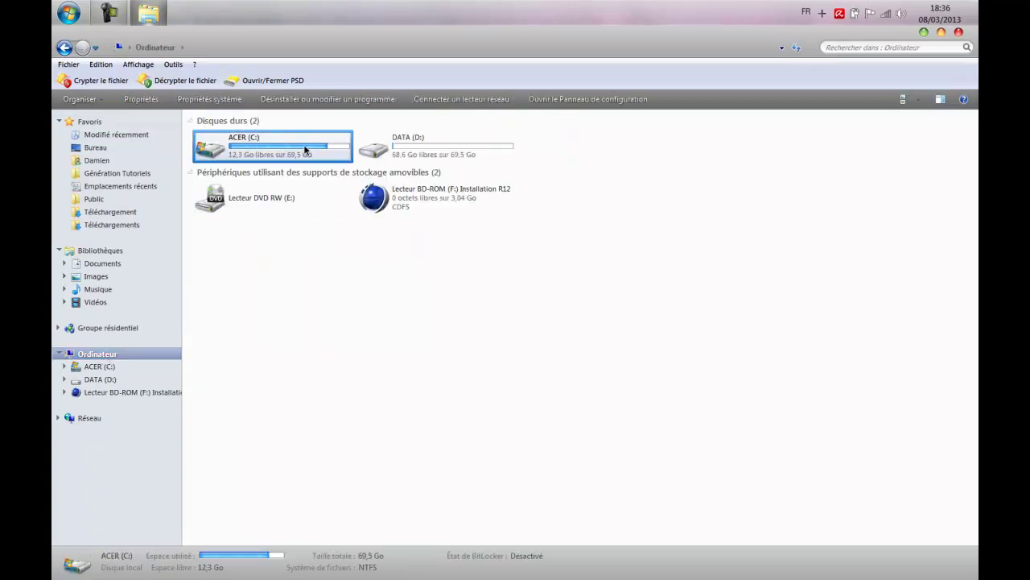
double_click(224, 257)
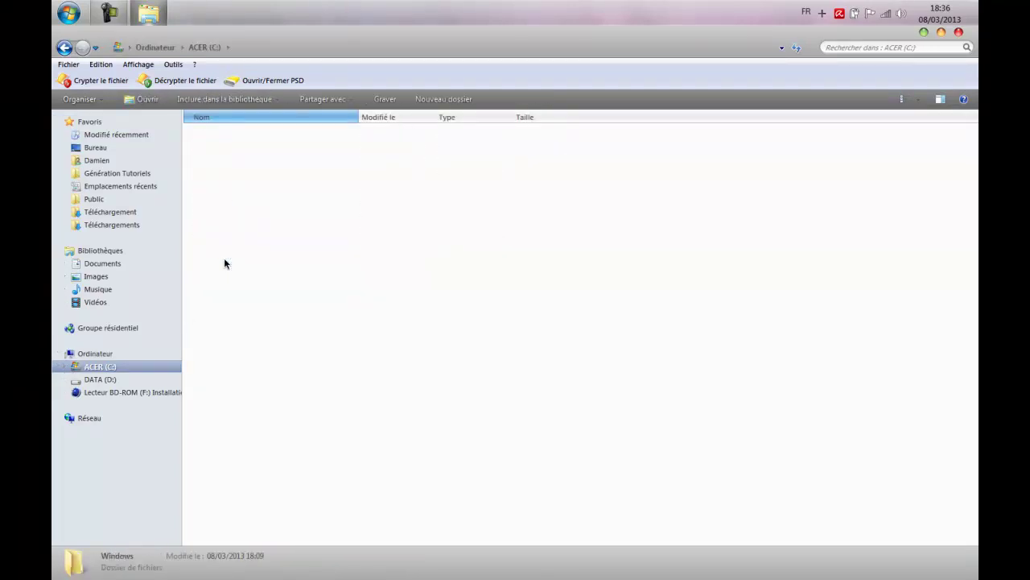
text(explorer)
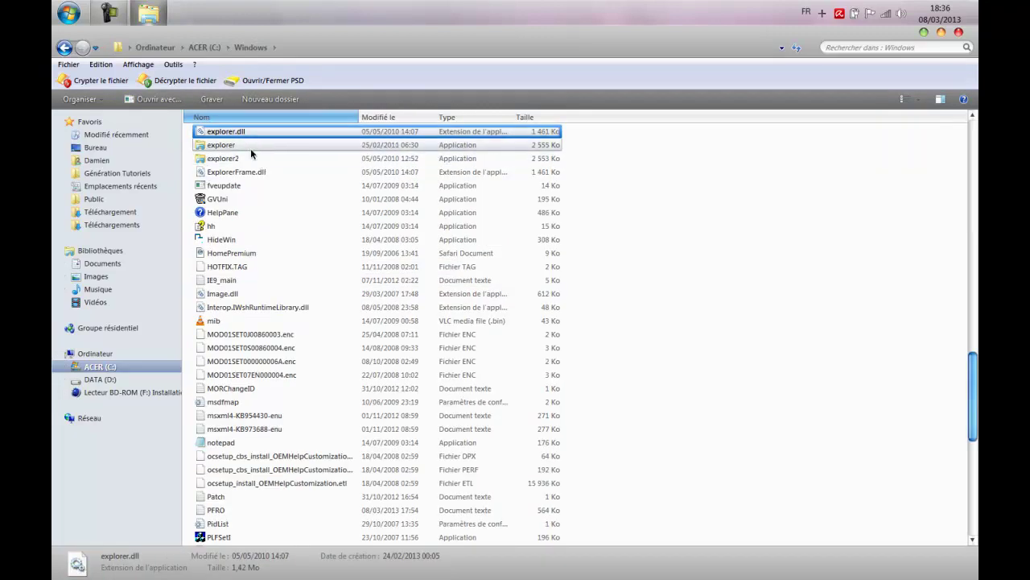
key(Down)
key(Down)
key(Down)
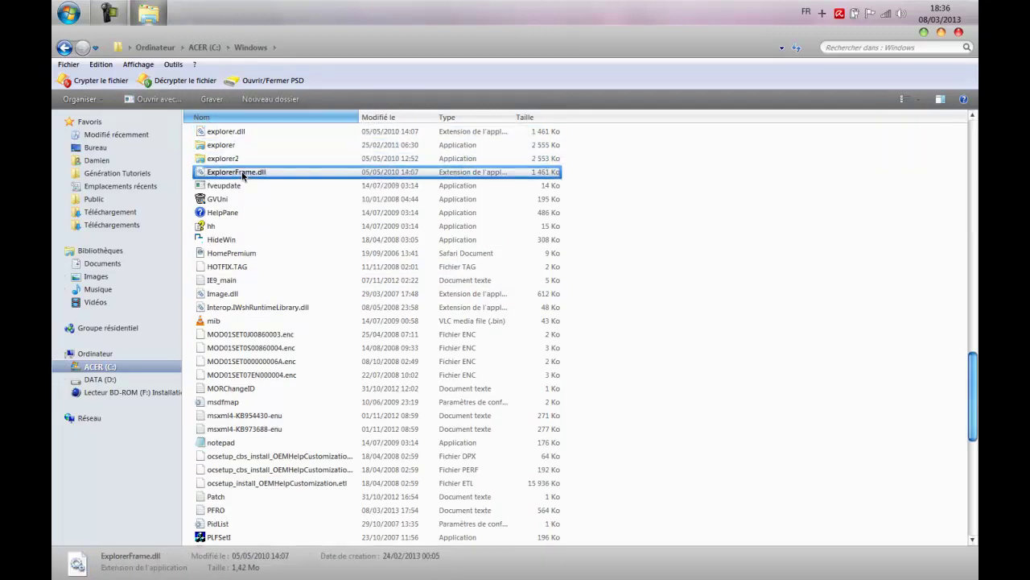
right_click(712, 229)
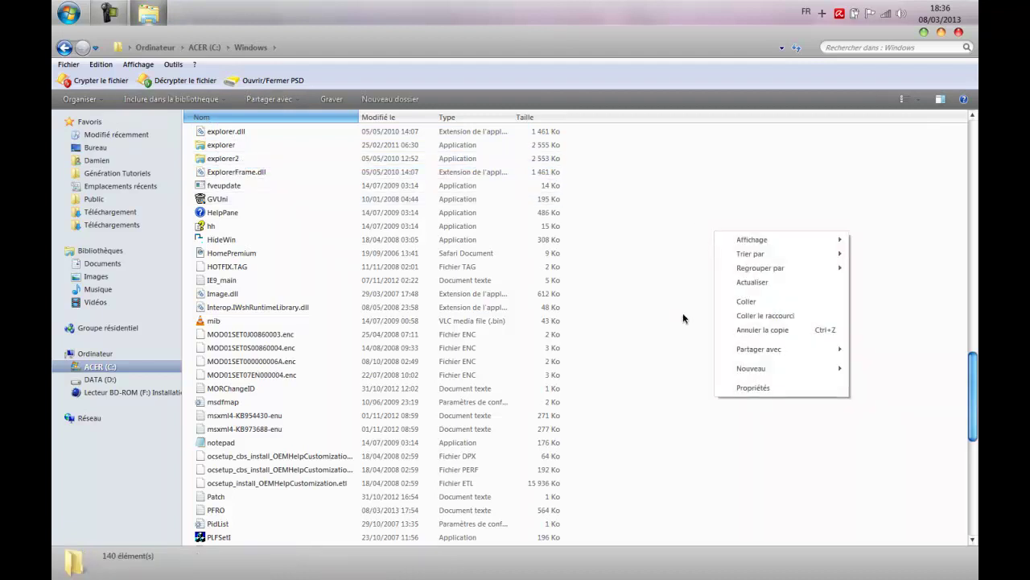
click(648, 245)
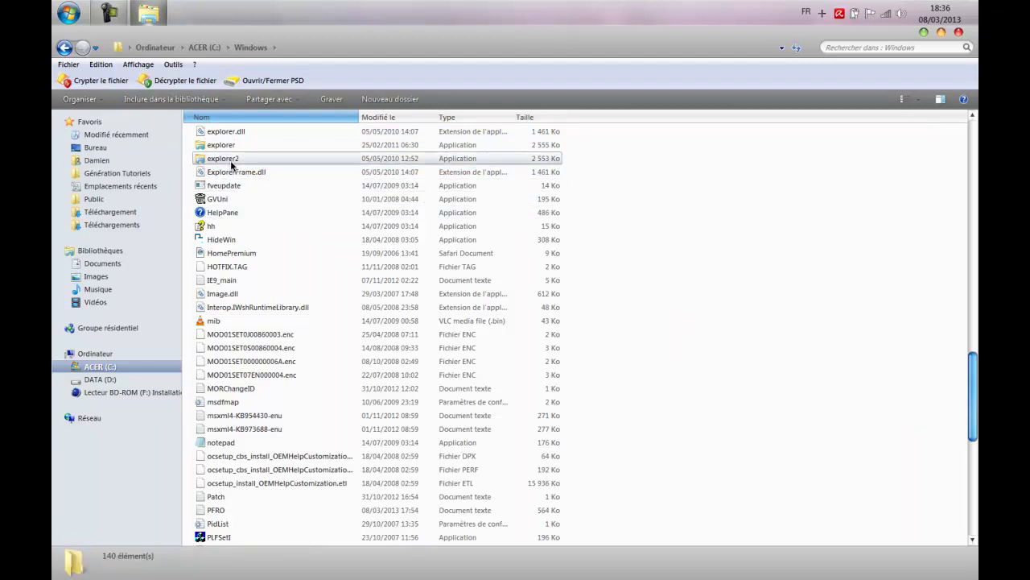
mouse_move(245, 158)
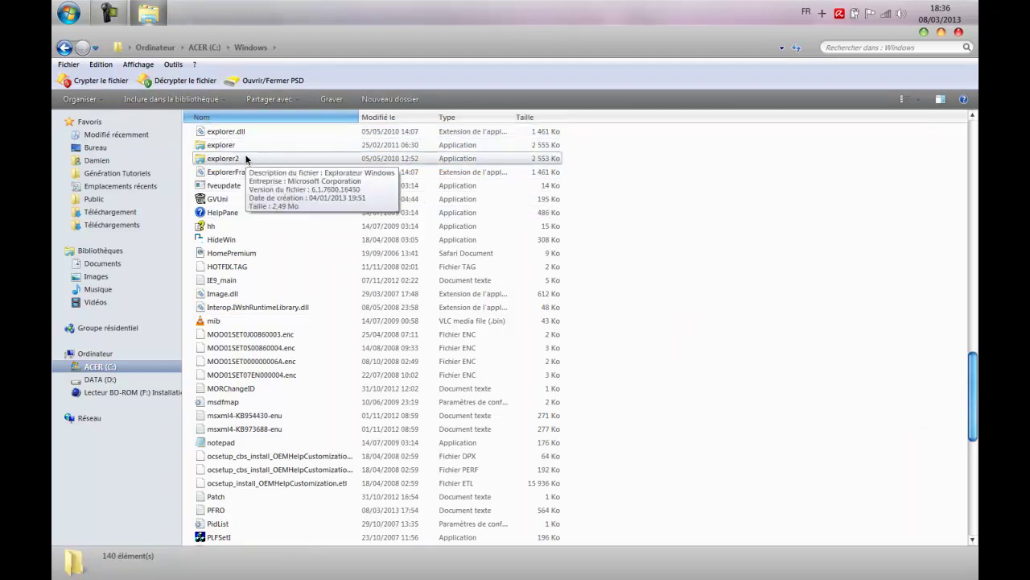
click(70, 14)
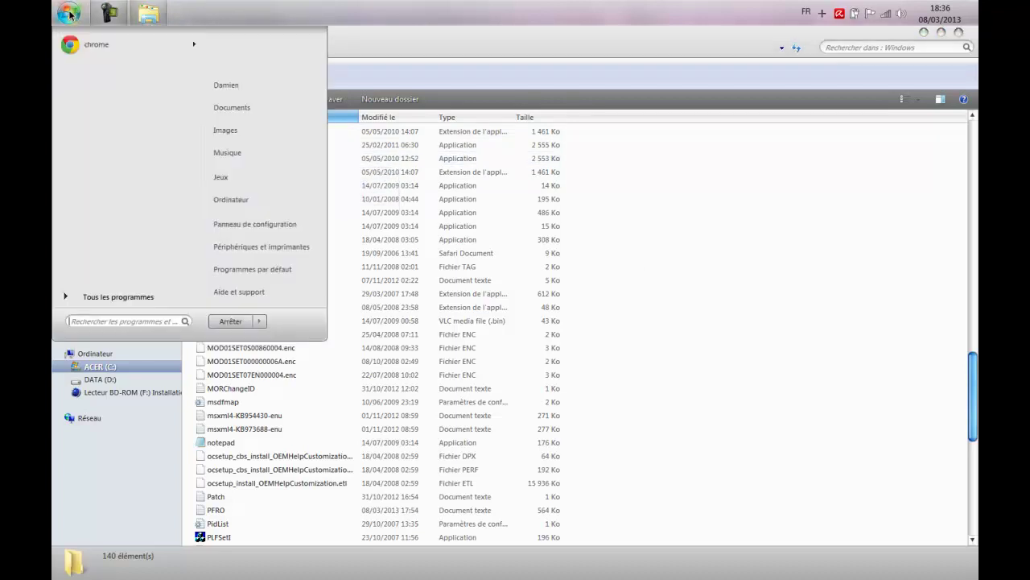
click(69, 14)
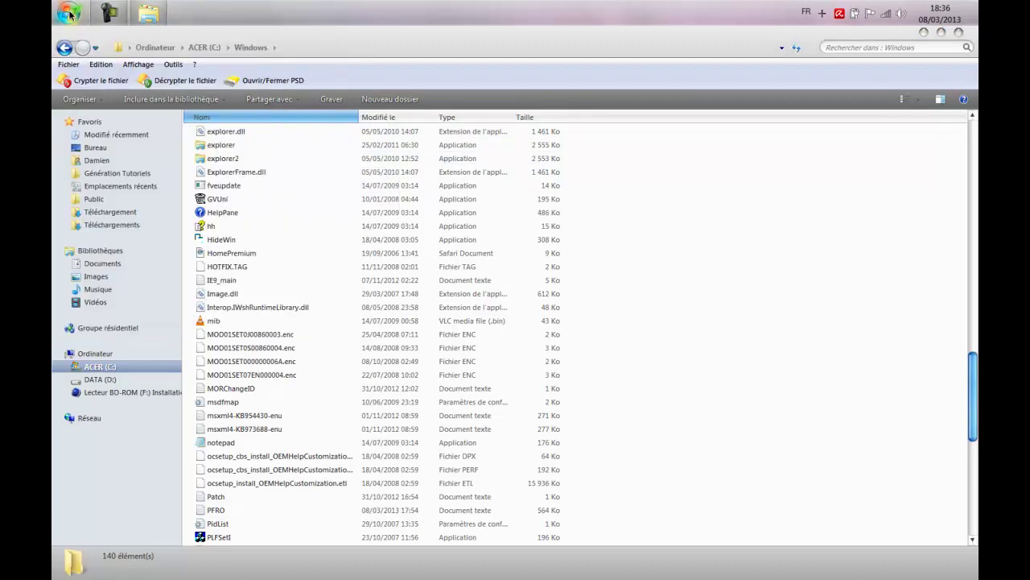
click(239, 163)
right_click(235, 162)
- Rename explorer.dll and the explorer application together as back in the Windows folder
click(229, 148)
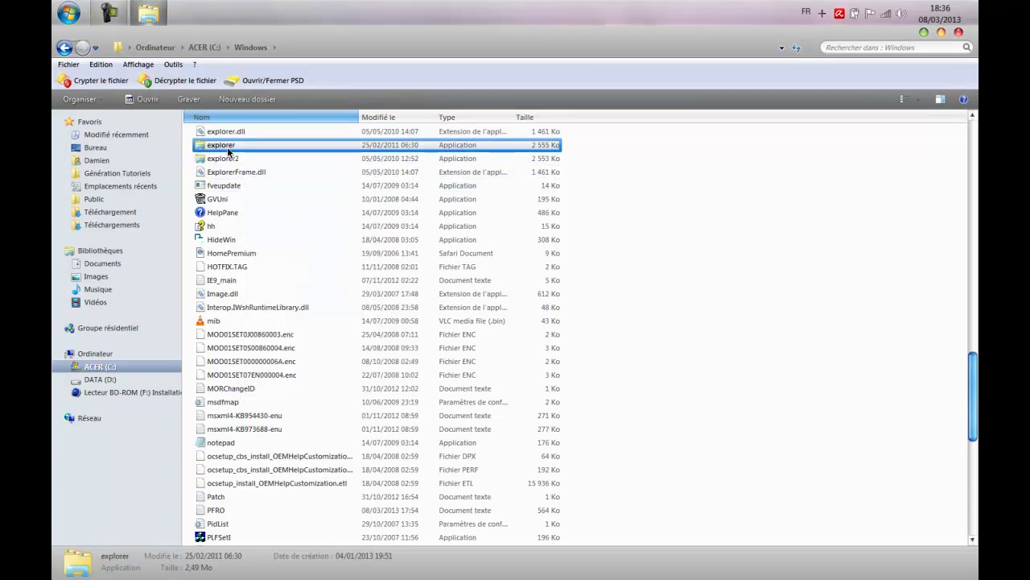
right_click(228, 150)
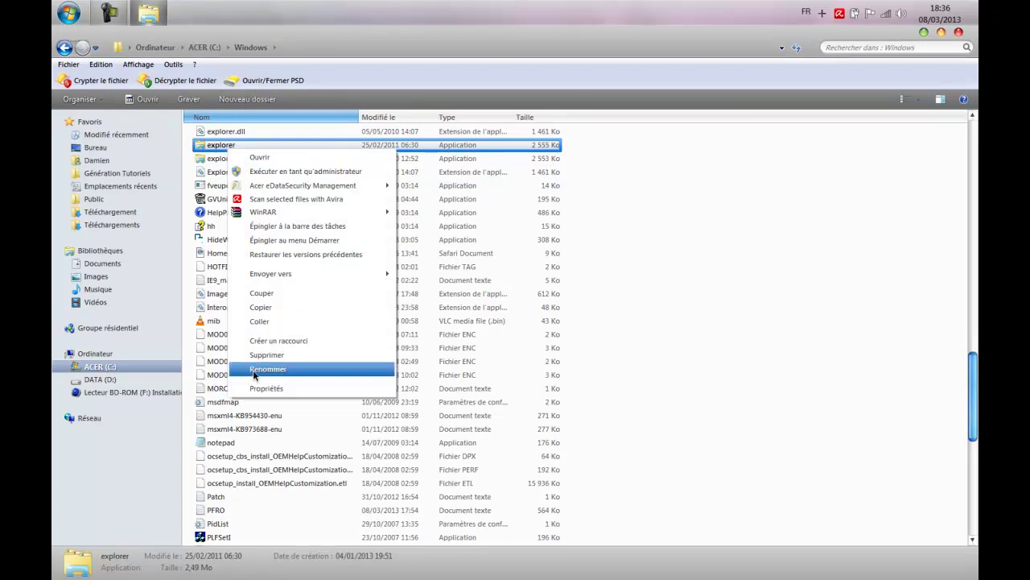
click(229, 149)
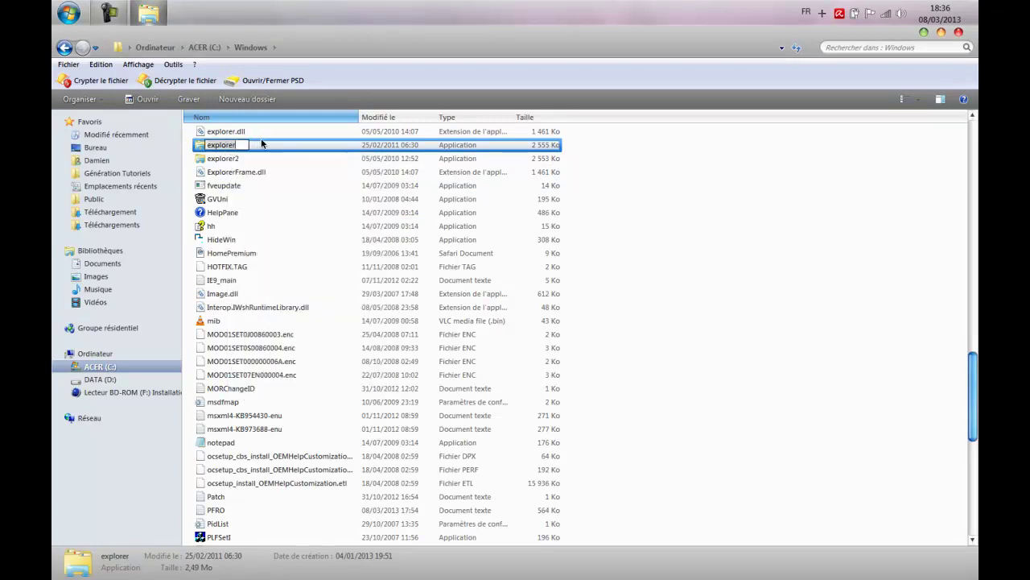
key(Return)
shift+click(264, 135)
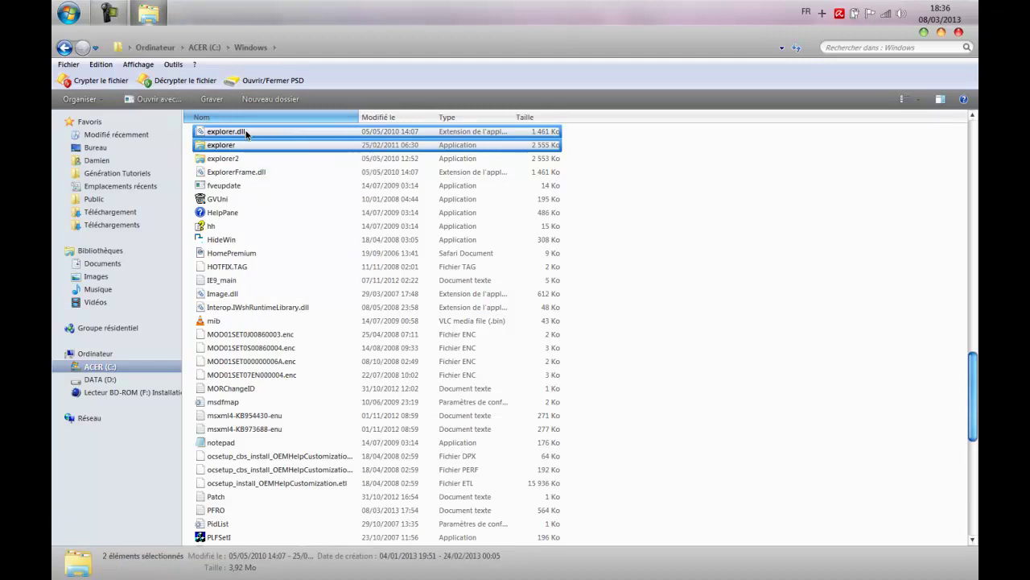
right_click(247, 135)
click(281, 266)
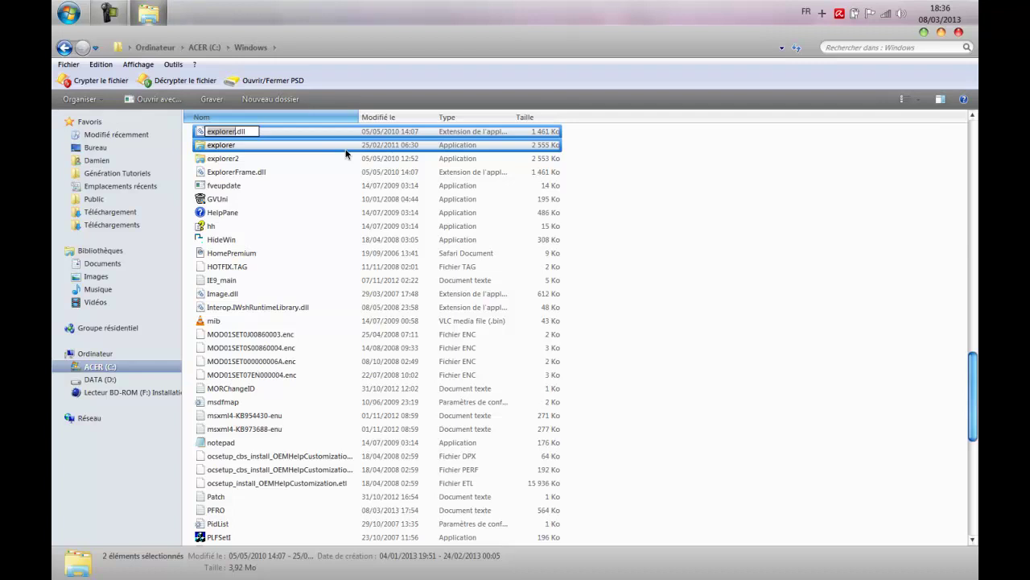
text(back)
click(604, 154)
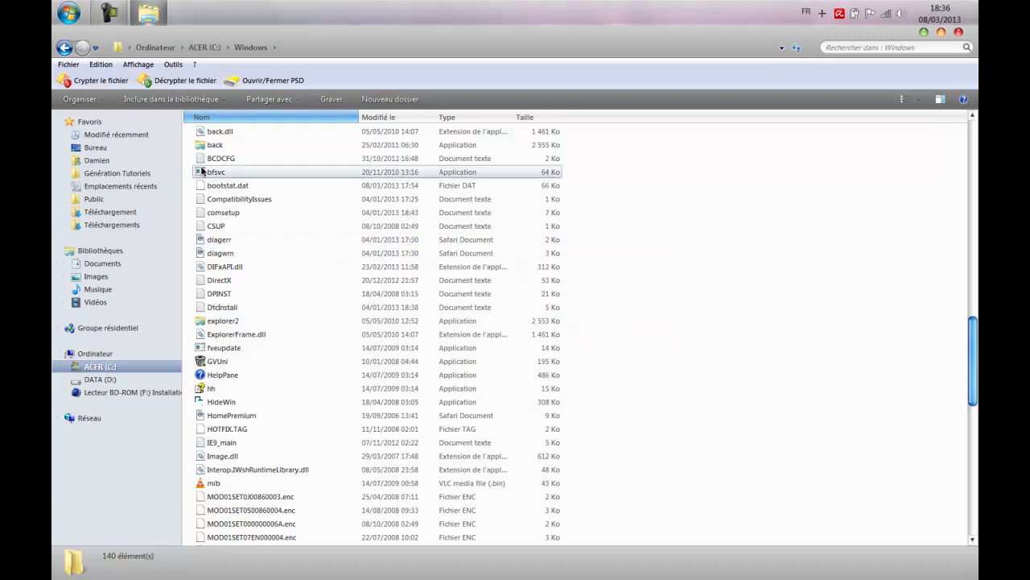
- Rename the explorer2 application in the Windows folder as explorer and launch it
click(248, 321)
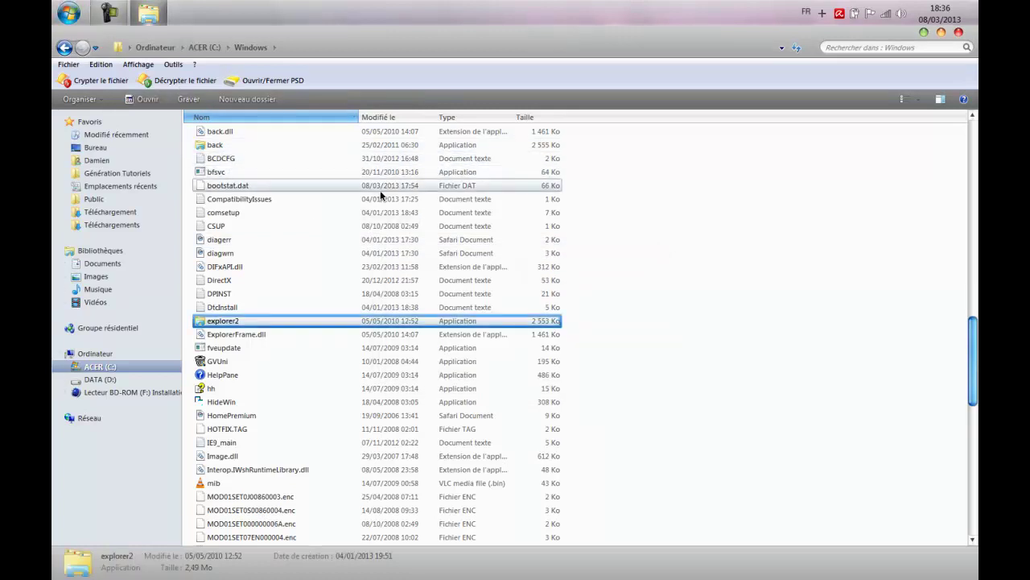
right_click(243, 325)
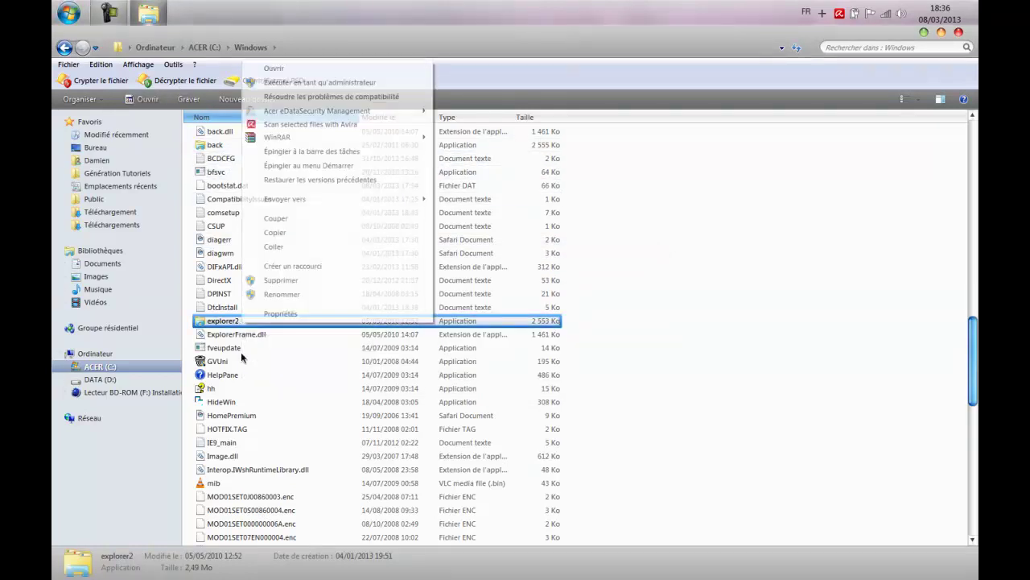
click(273, 295)
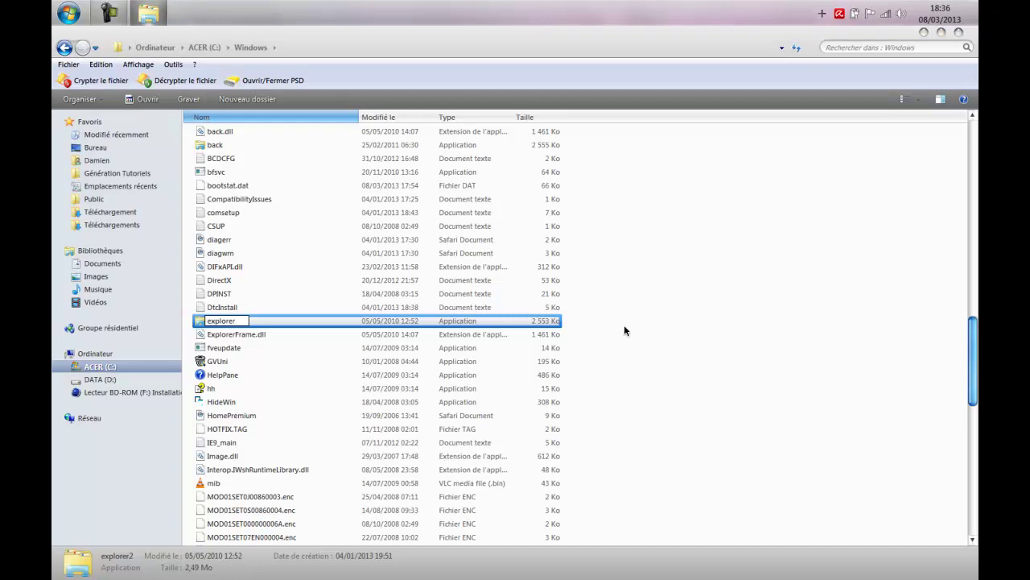
click(611, 364)
click(240, 322)
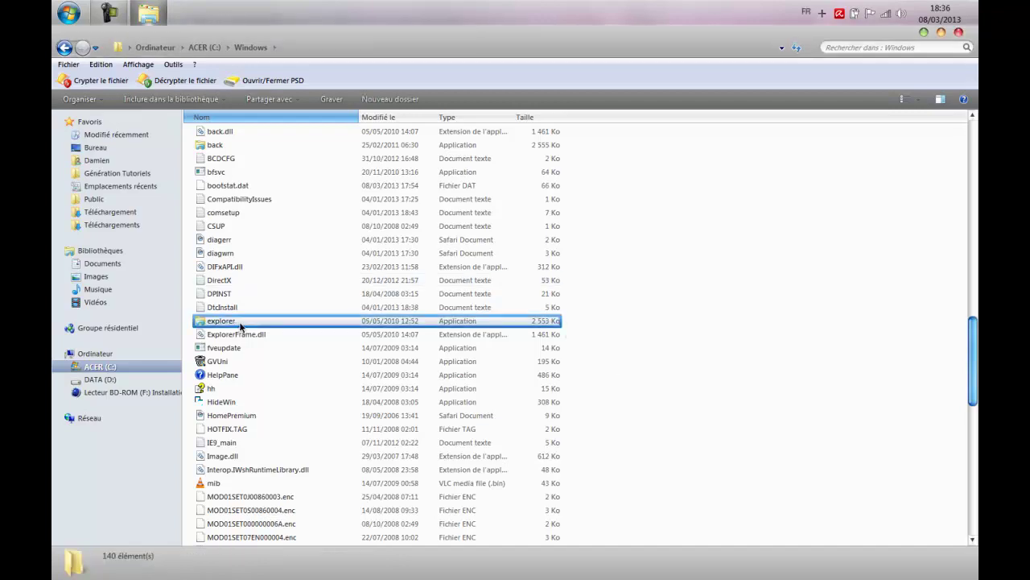
double_click(237, 322)
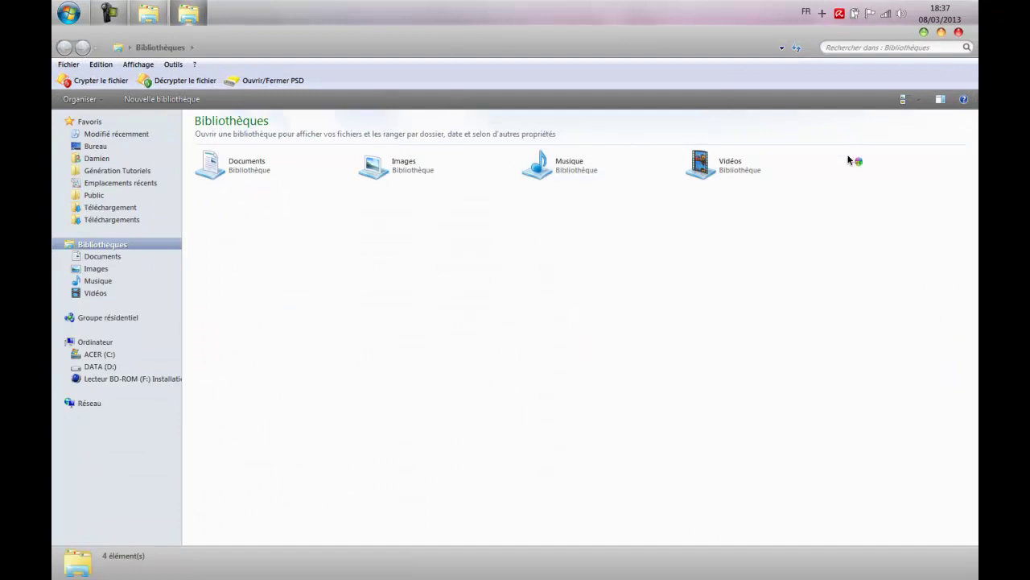
- End the explorer.exe process in Task Manager and confirm stopping it
key(ctrl+shift+Escape)
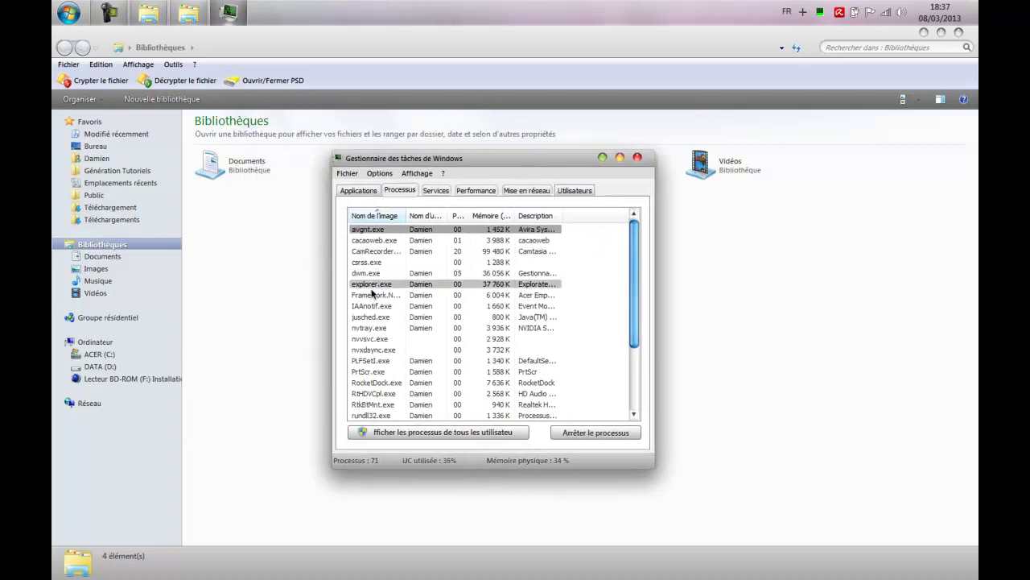
click(371, 284)
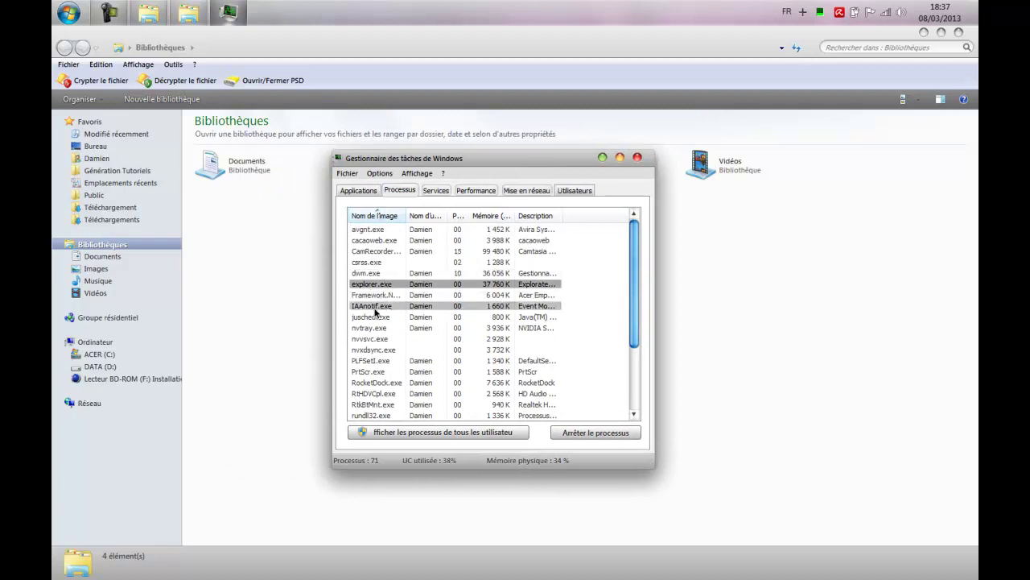
click(593, 435)
click(533, 330)
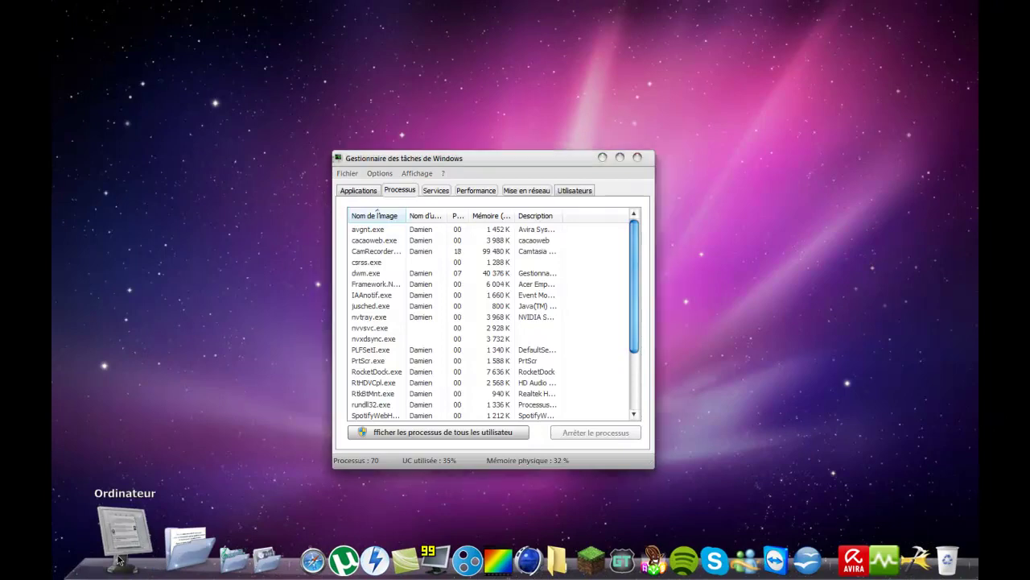
- Open the Windows folder on the ACER (C:) drive from Ordinateur and launch the explorer application
click(121, 553)
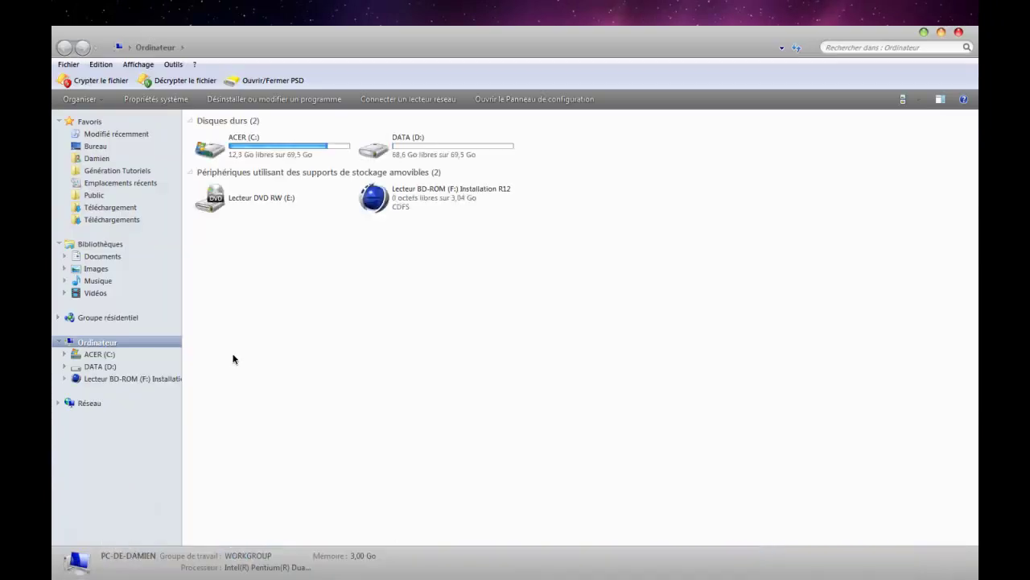
double_click(286, 137)
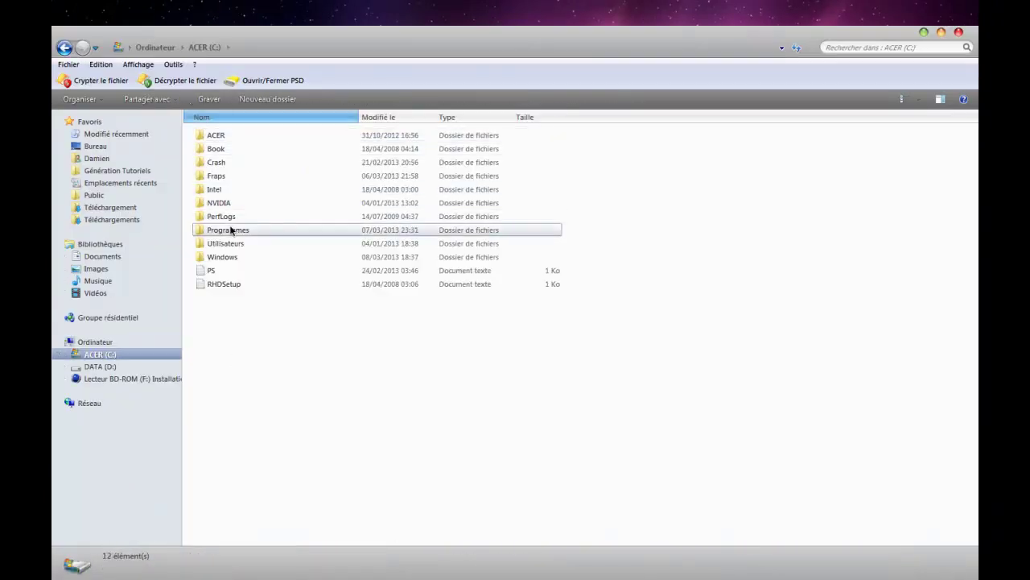
click(228, 258)
double_click(228, 259)
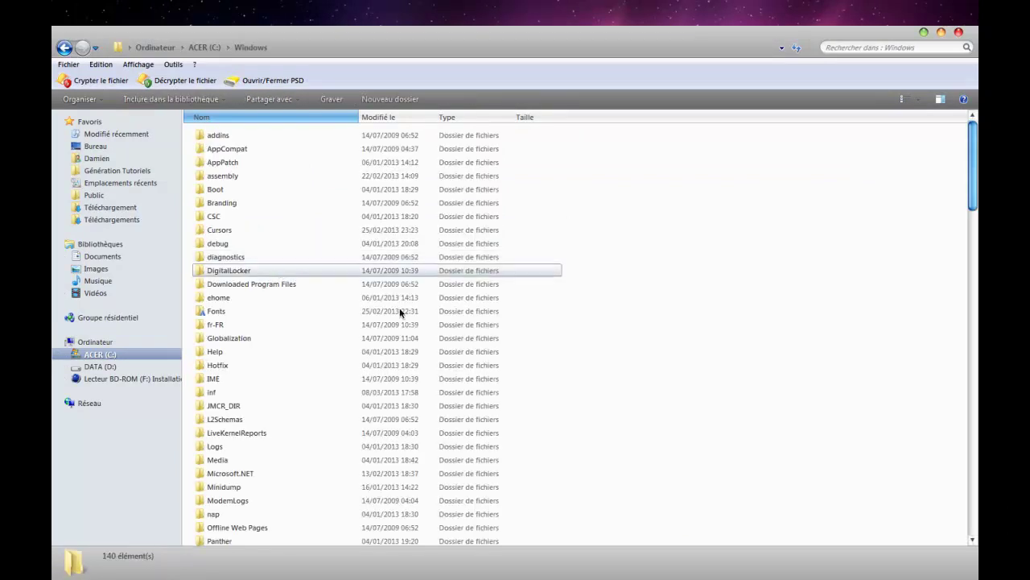
key(e)
key(x)
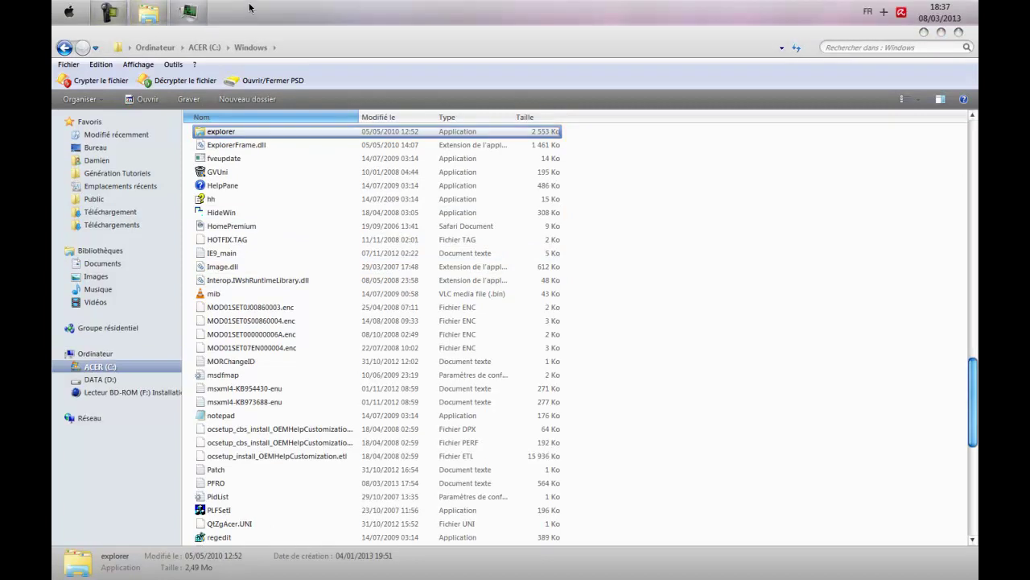
- Check the Start menu behind the Apple logo and close it again
click(68, 12)
click(455, 5)
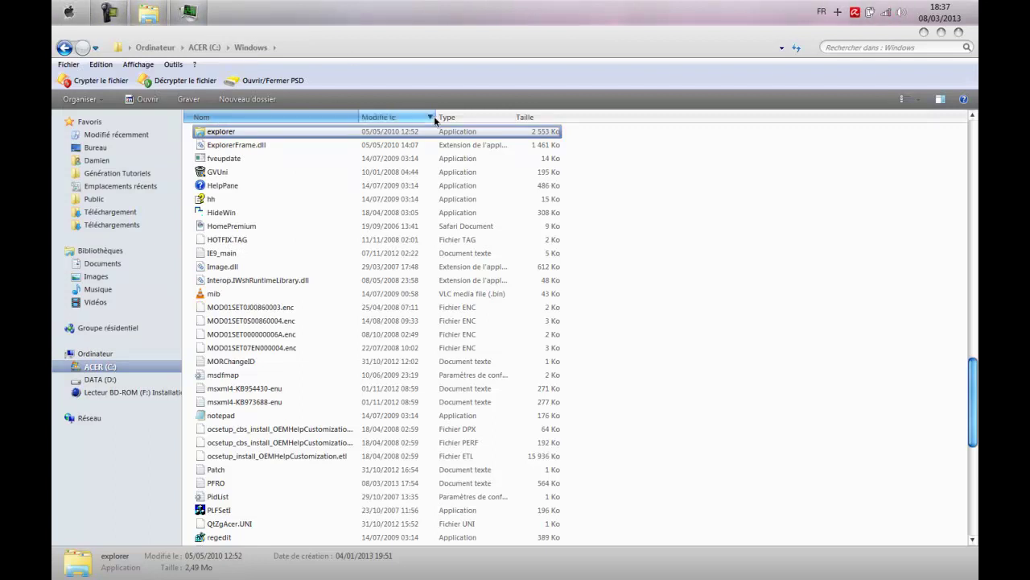
click(695, 107)
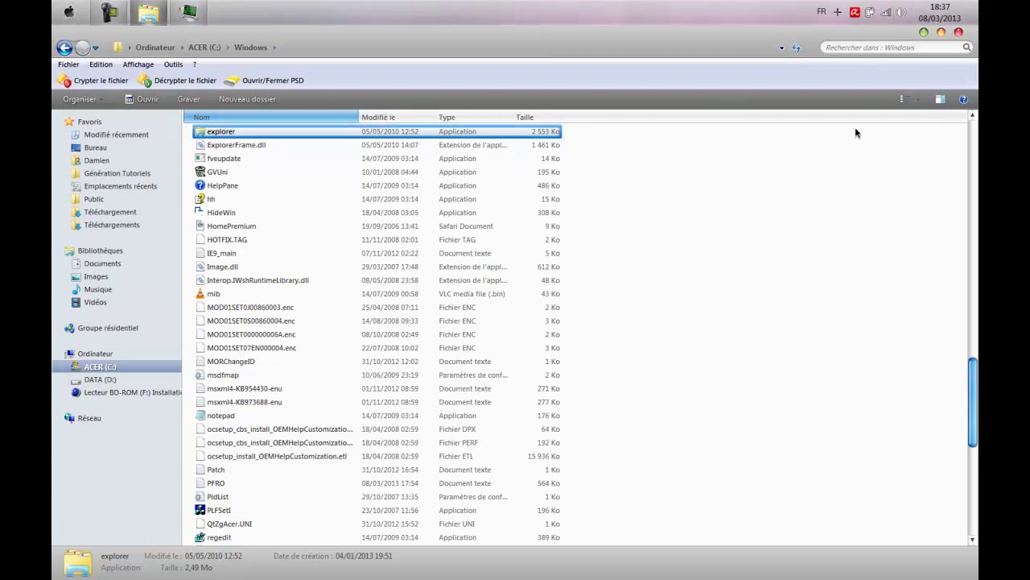
- Examine back.dll, the back application and the explorer application in the Windows folder
click(973, 116)
click(973, 116)
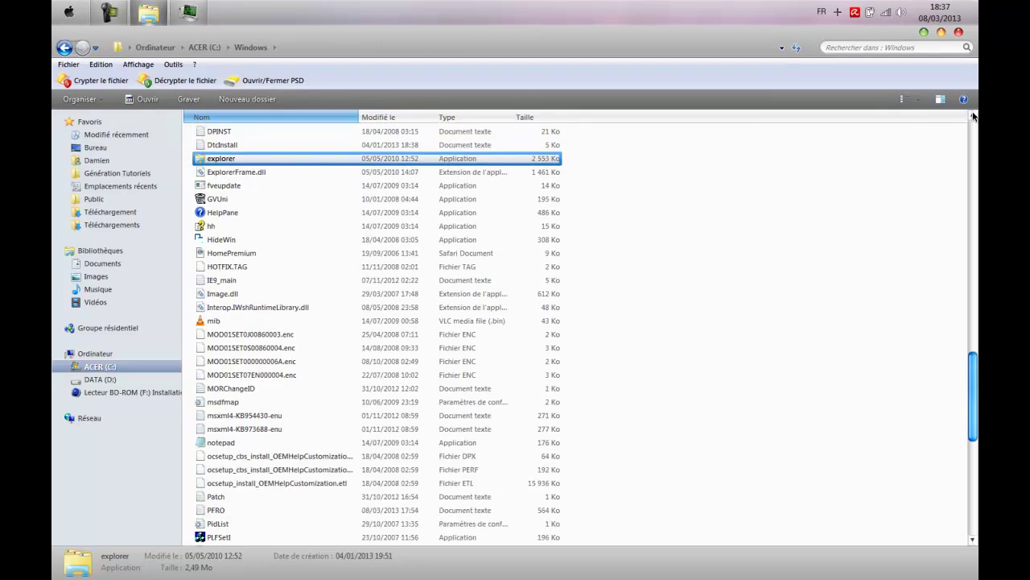
click(973, 116)
click(973, 116)
click(973, 116)
click(974, 116)
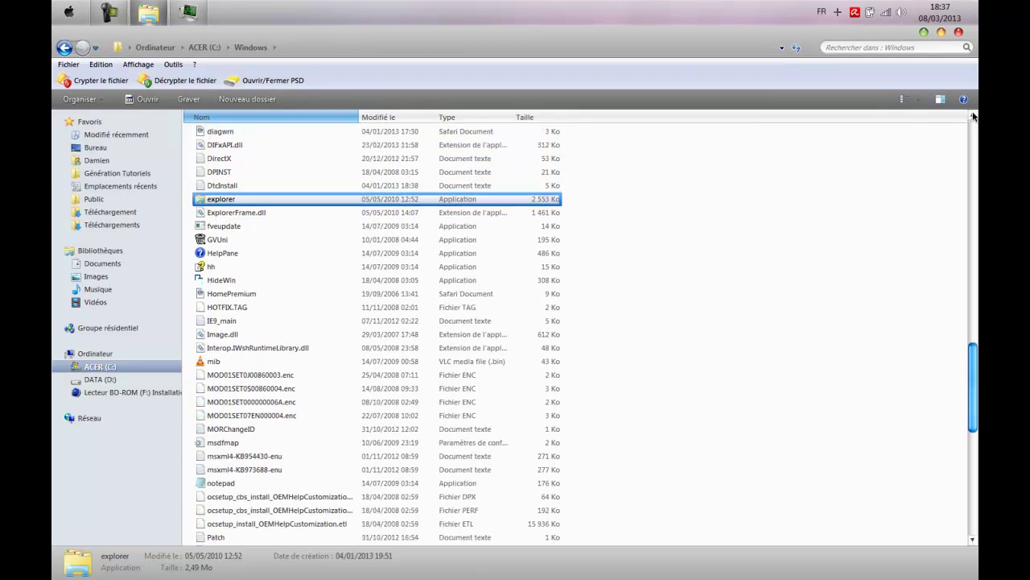
click(973, 116)
click(974, 116)
click(973, 116)
click(973, 116)
click(973, 116)
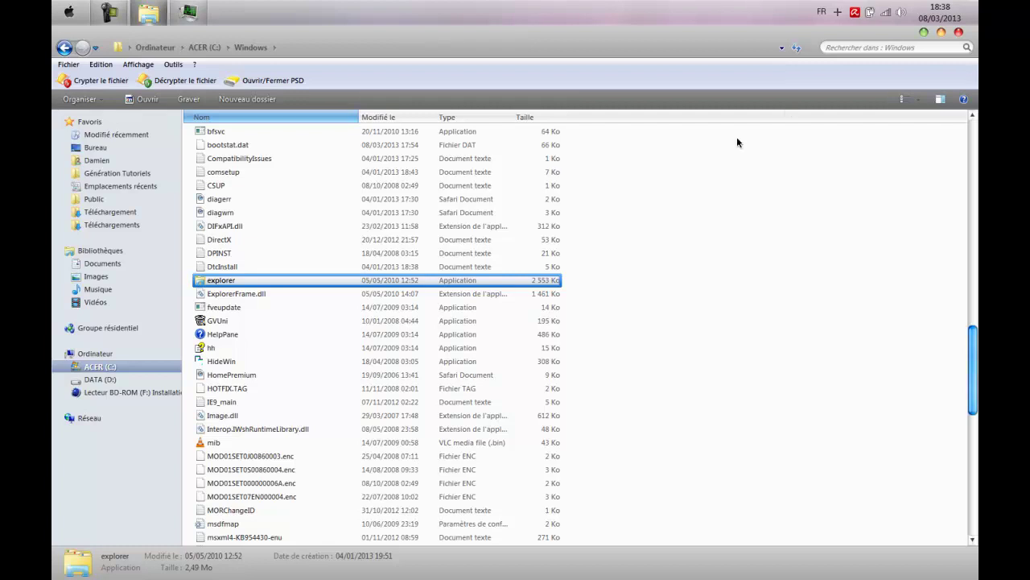
key(b)
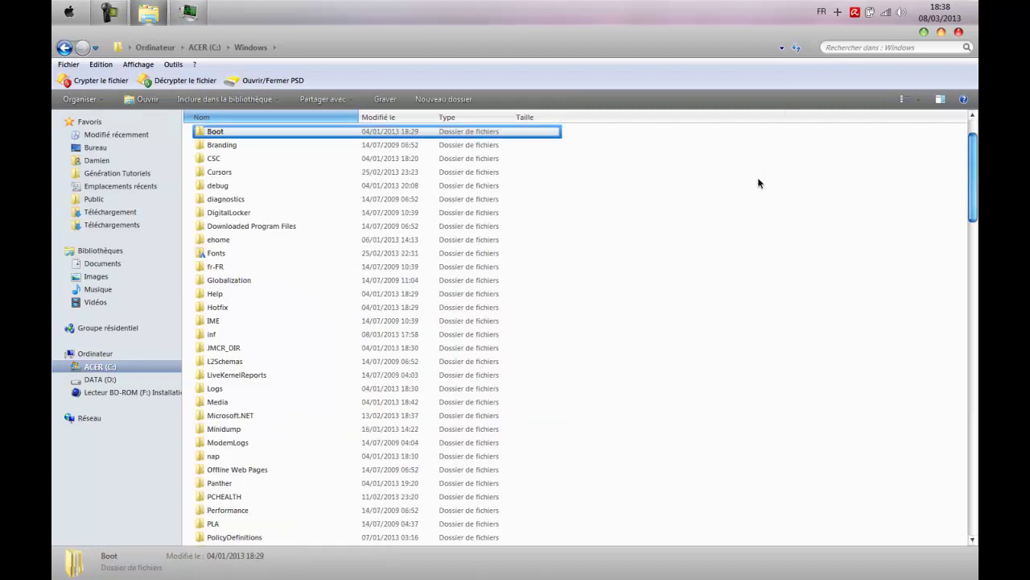
key(a)
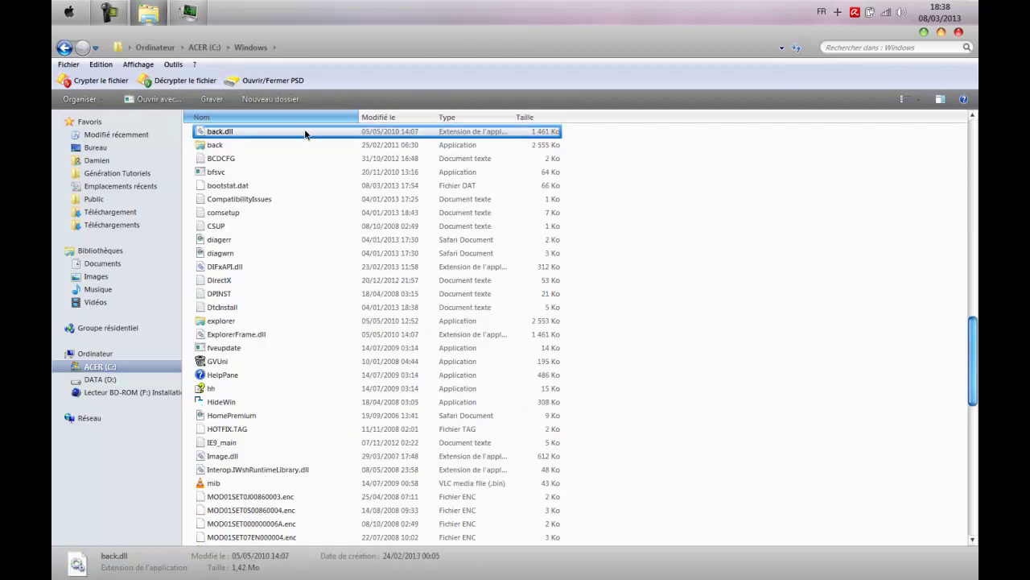
click(240, 145)
ctrl+click(223, 134)
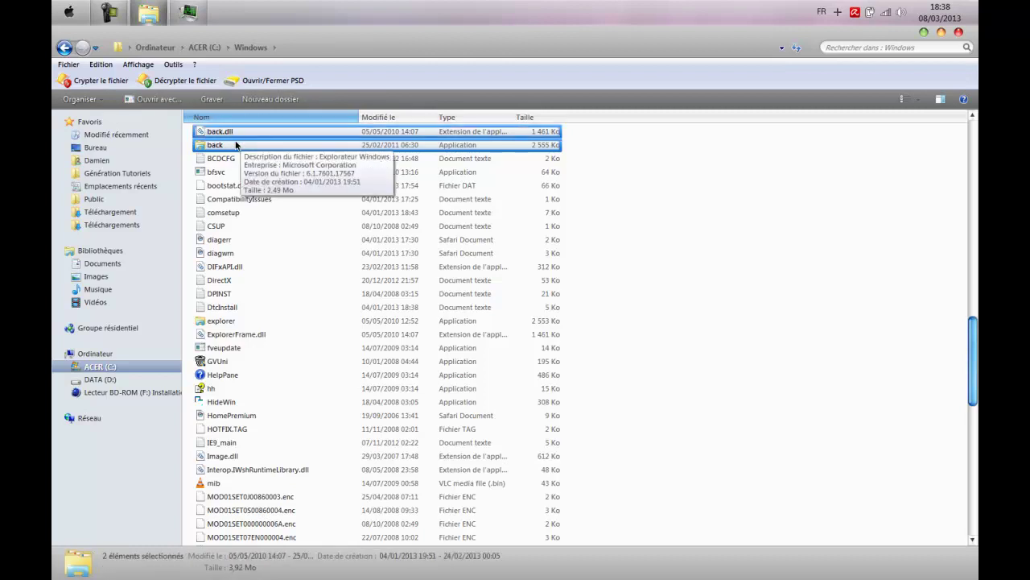
click(702, 299)
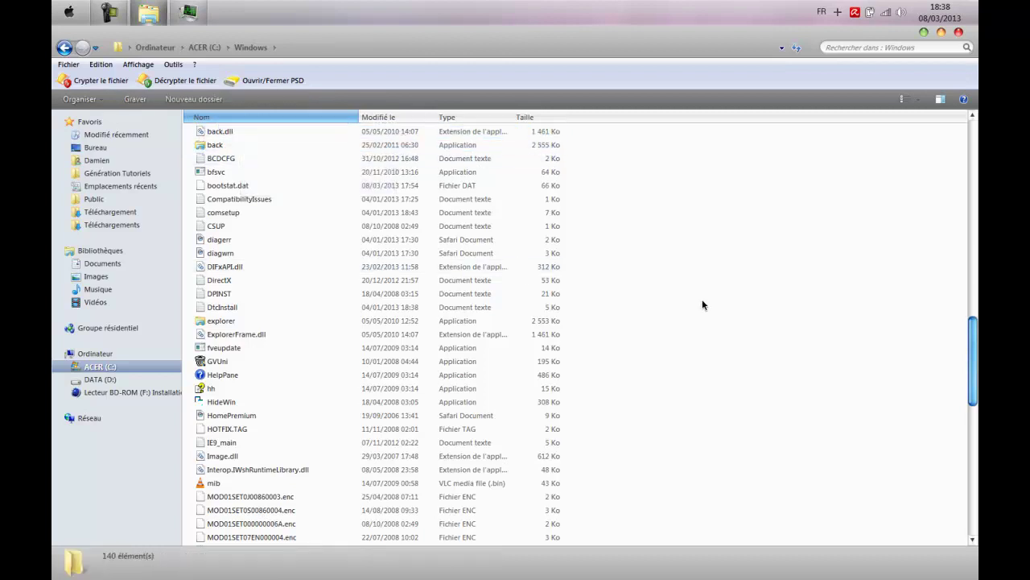
key(e)
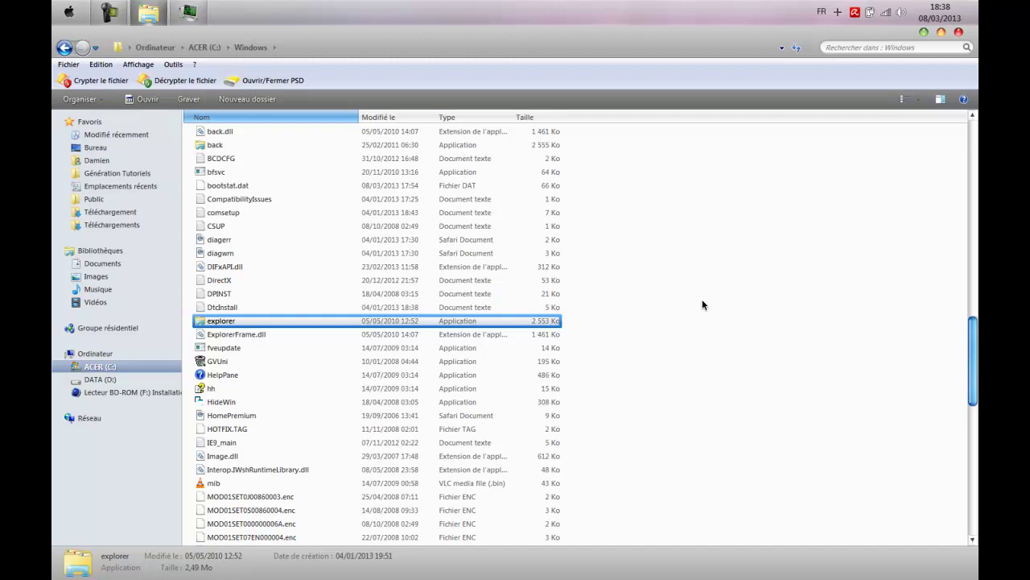
- Close the Windows folder window and Task Manager
click(959, 32)
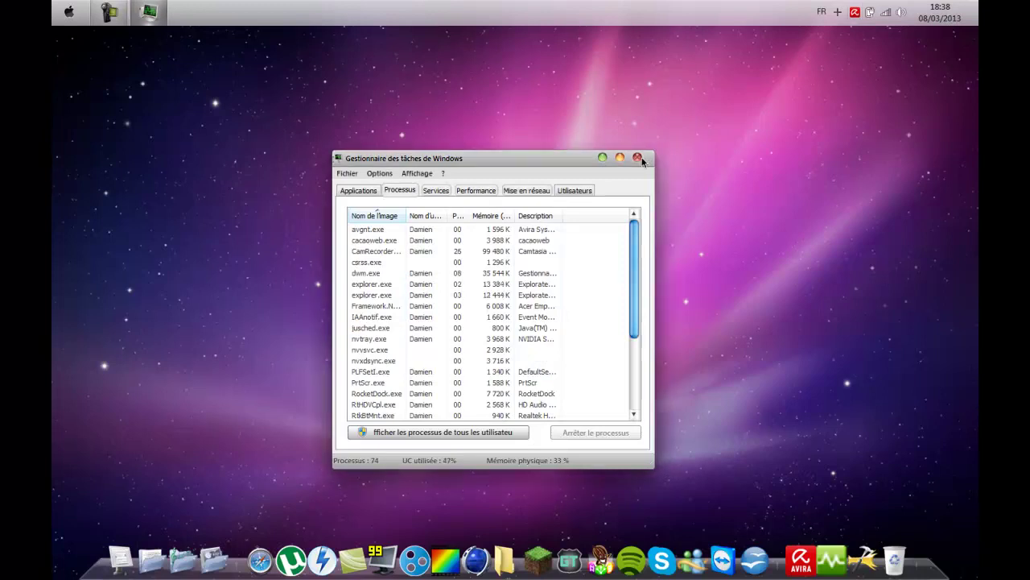
click(637, 158)
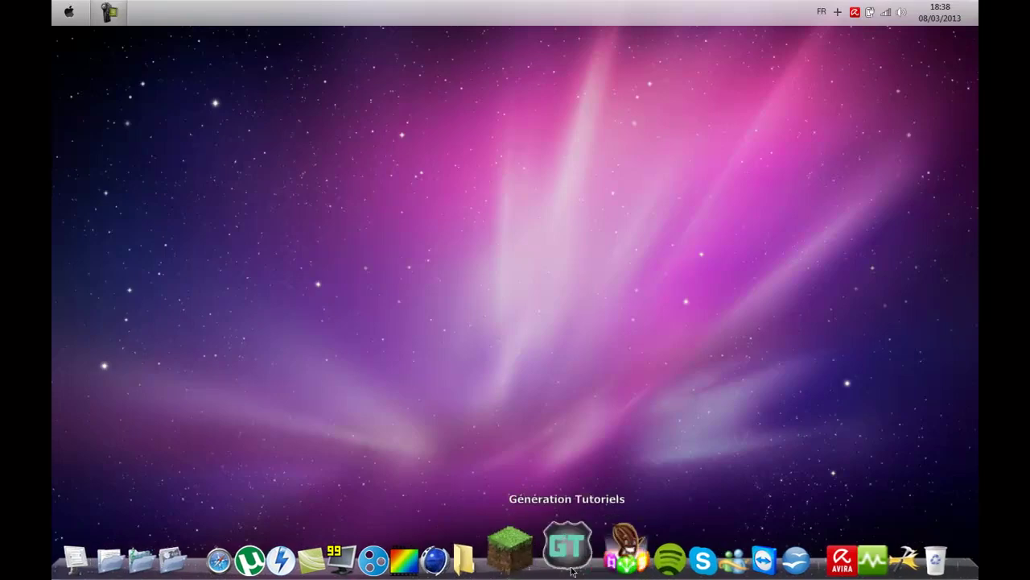
- Open the image site + Article folder inside Génération Tutoriels, unmaximize its window and move it aside to reveal the desktop
click(565, 538)
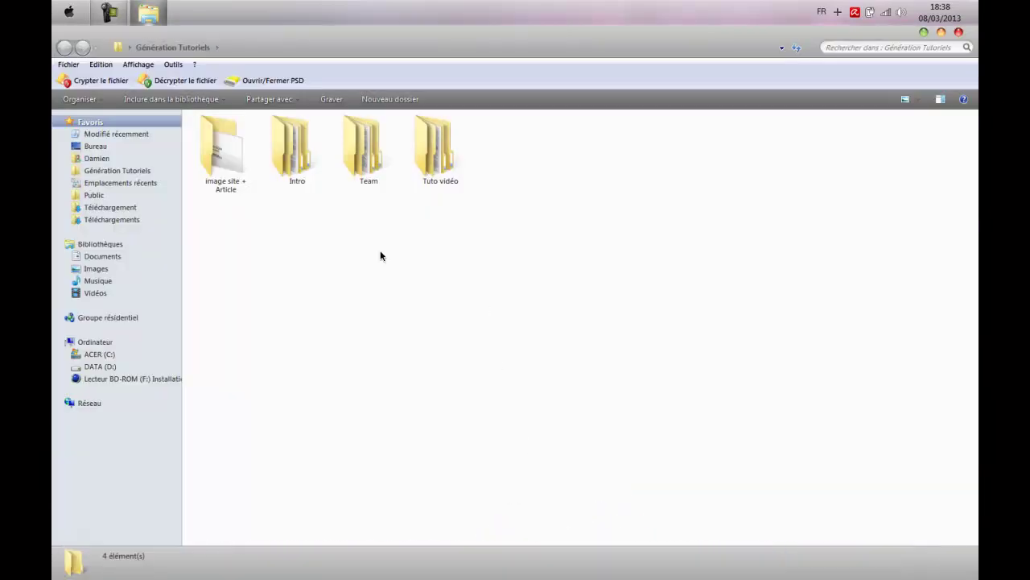
double_click(222, 153)
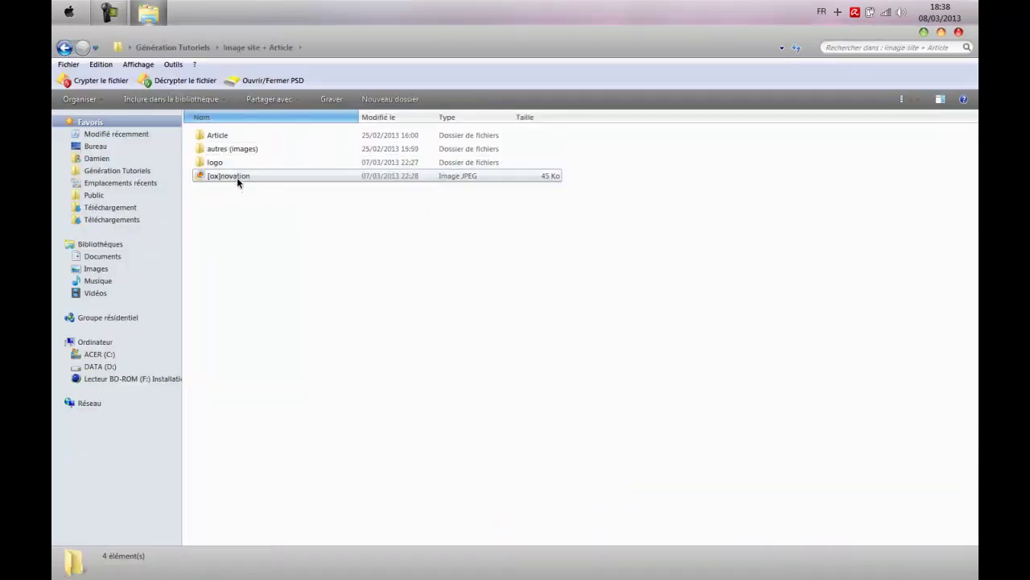
double_click(333, 32)
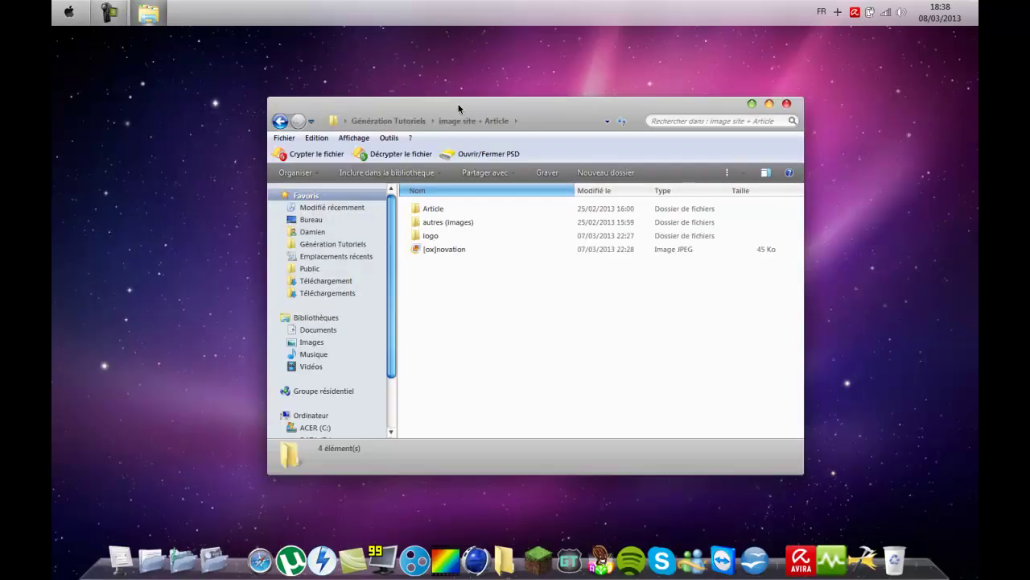
drag(458, 103, 597, 59)
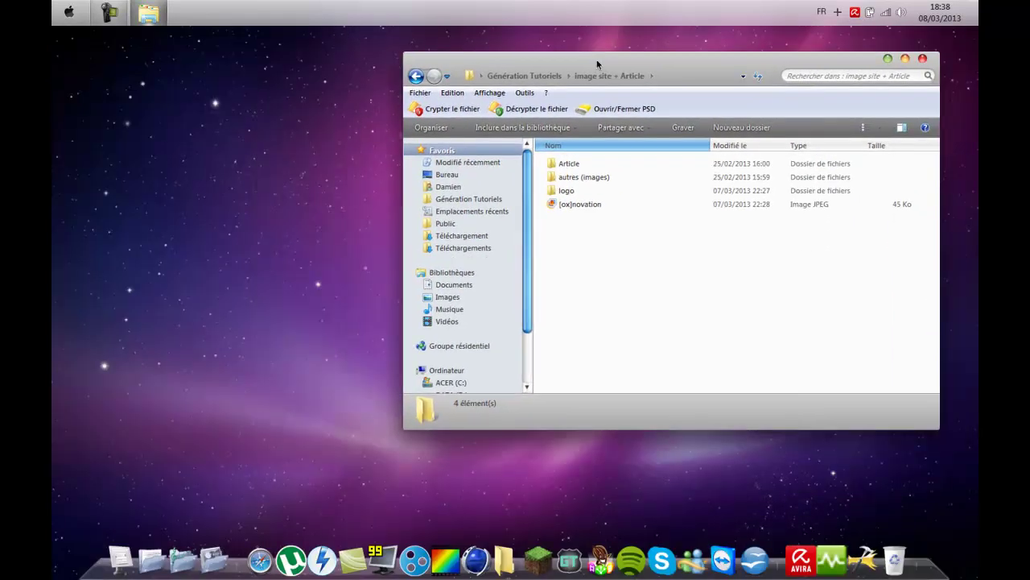
- Set the [ox]novation image as the desktop background and close the folder window
right_click(588, 203)
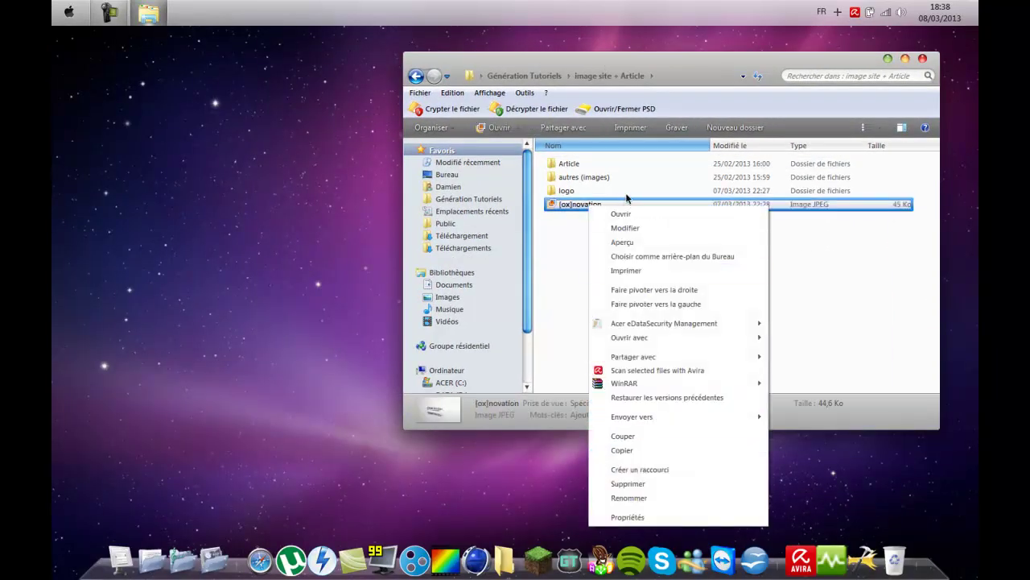
click(672, 258)
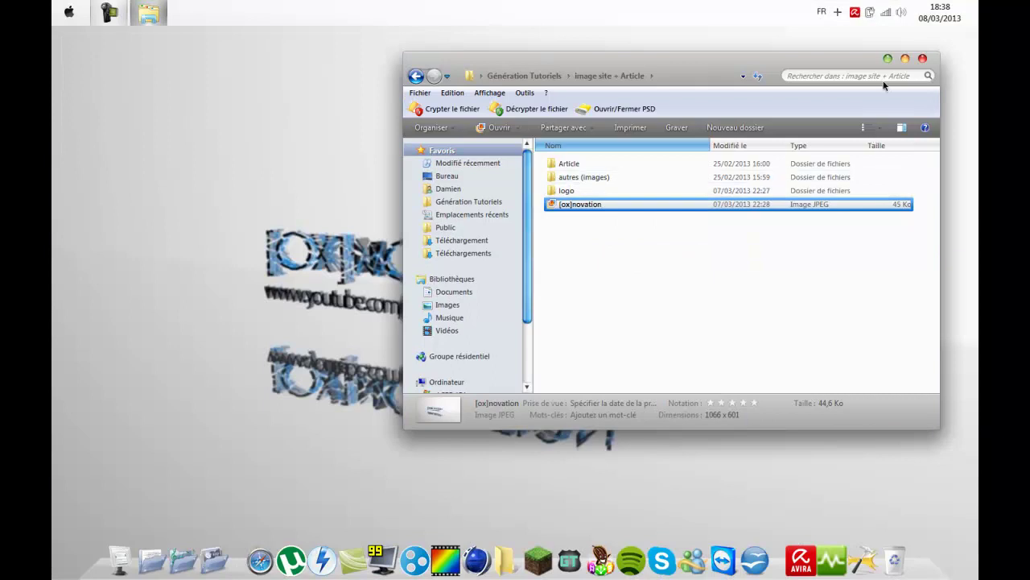
right_click(270, 180)
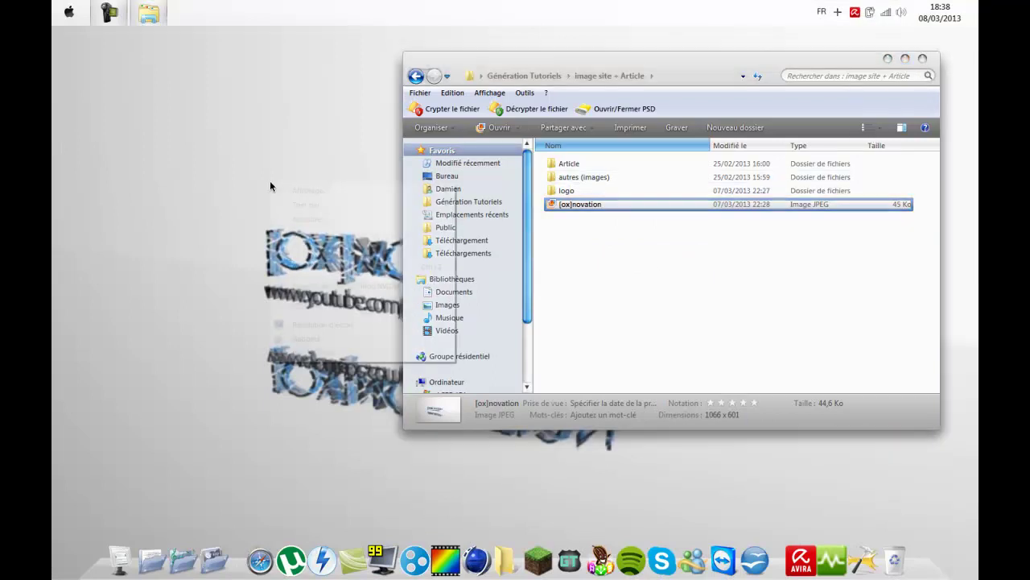
click(637, 283)
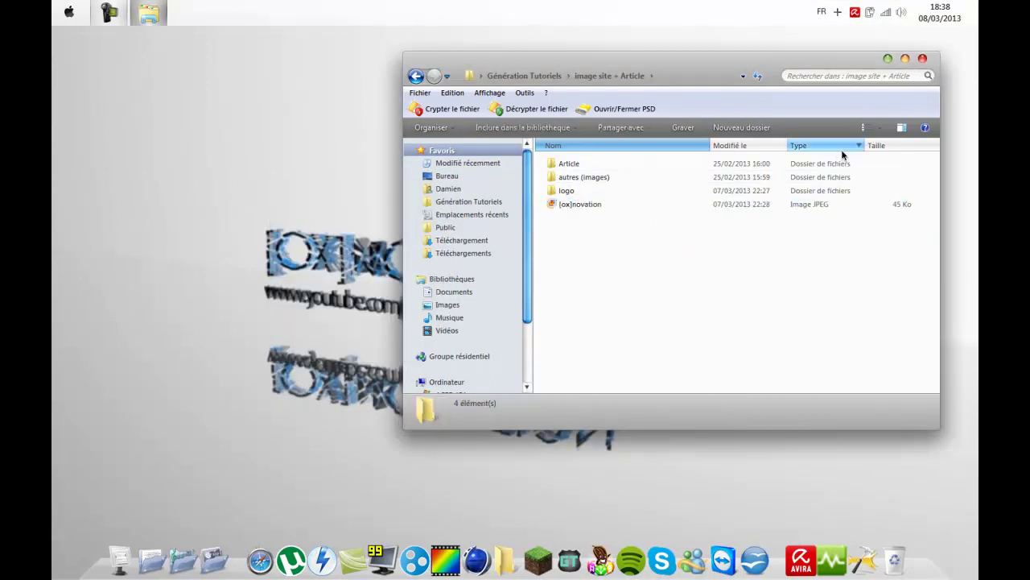
click(922, 58)
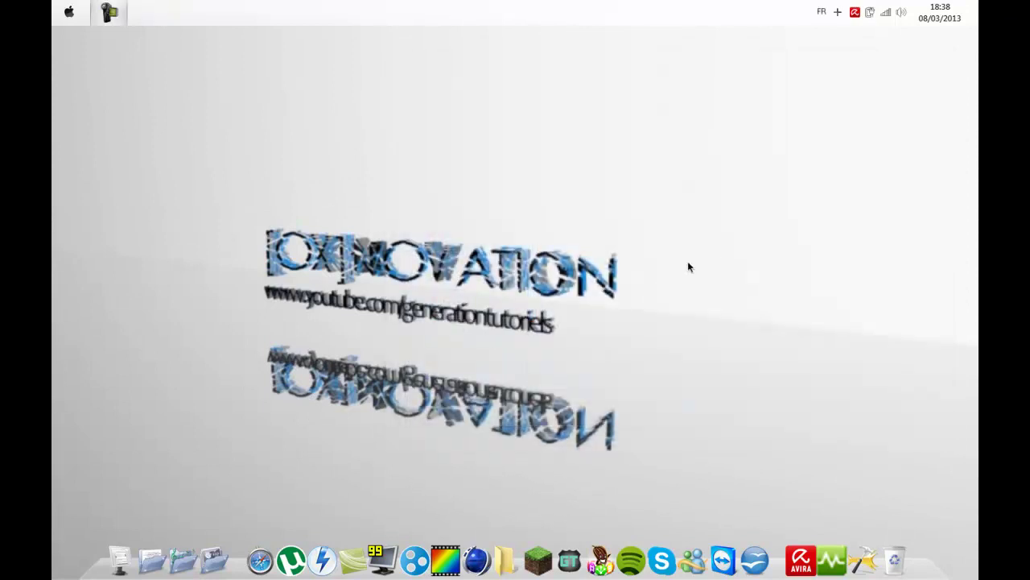